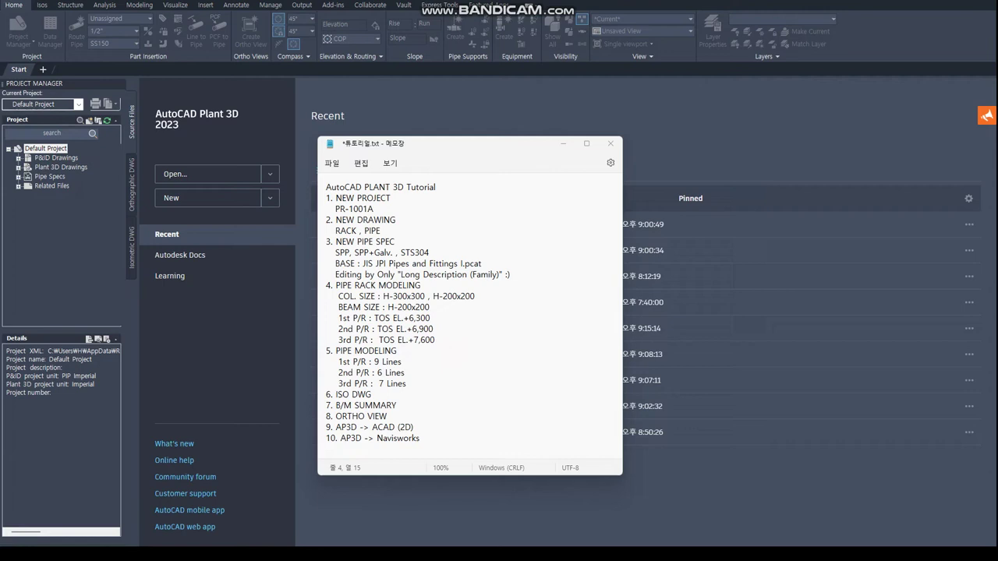
# Highlight the new-project step in the tutorial notes, then minimize Notepad.
pyautogui.click(478, 318)
pyautogui.moveTo(404, 199); pyautogui.dragTo(319, 200)
pyautogui.click(563, 143)
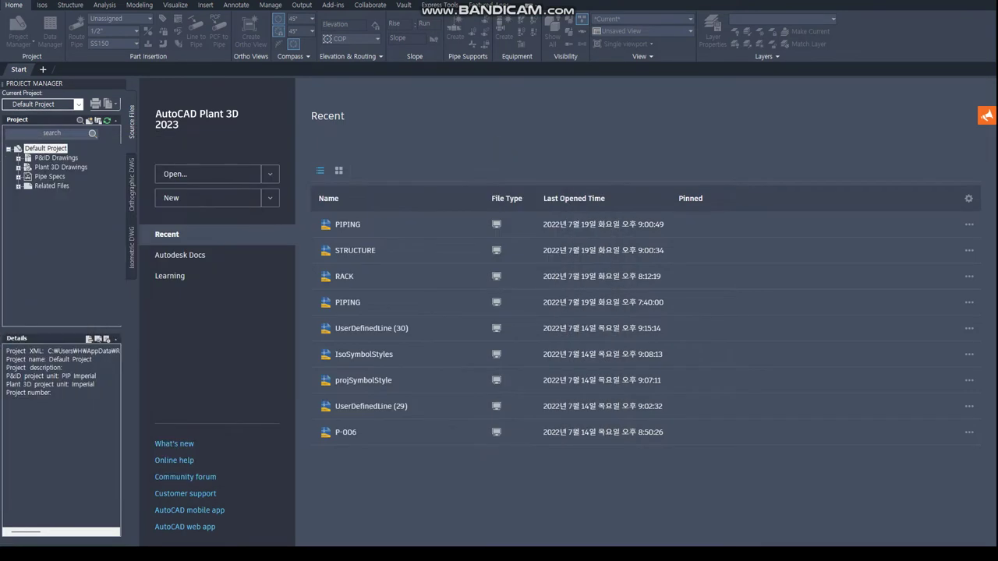
# Open the Current Project dropdown in Project Manager.
pyautogui.click(78, 105)
pyautogui.click(81, 106)
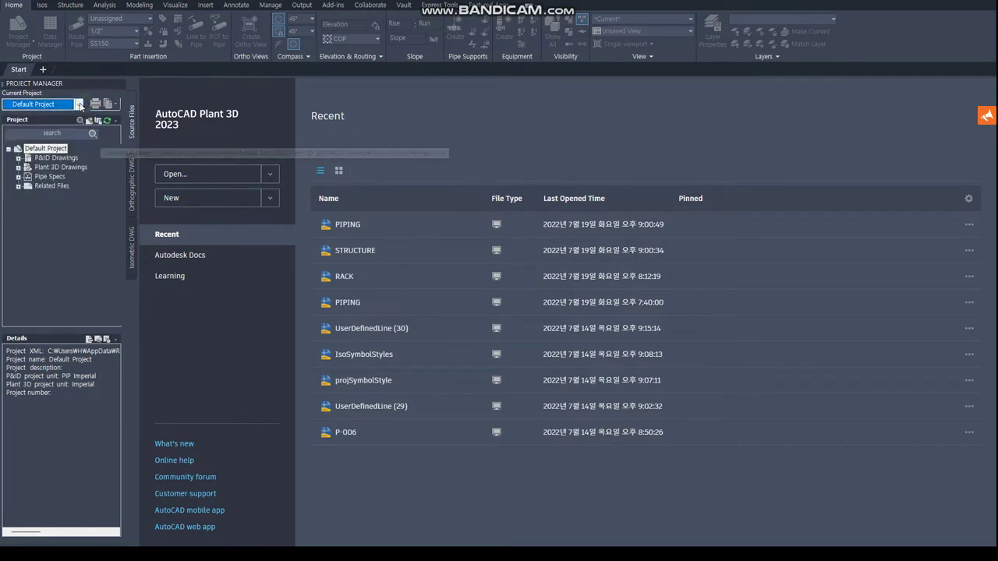
pyautogui.click(81, 106)
# Start a new project in the Project Setup Wizard and name it PR-001A.
pyautogui.click(31, 138)
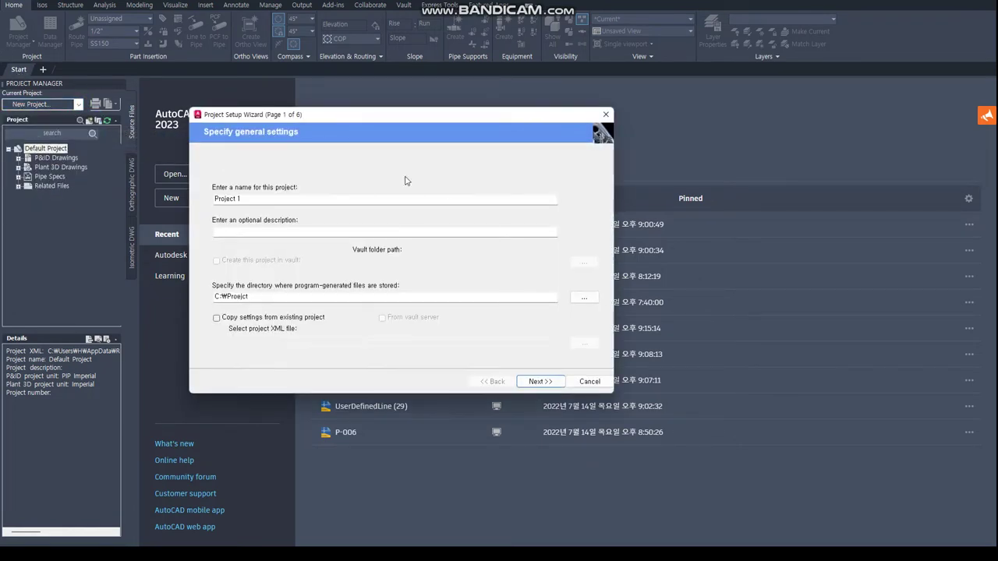
pyautogui.moveTo(253, 198); pyautogui.dragTo(201, 211)
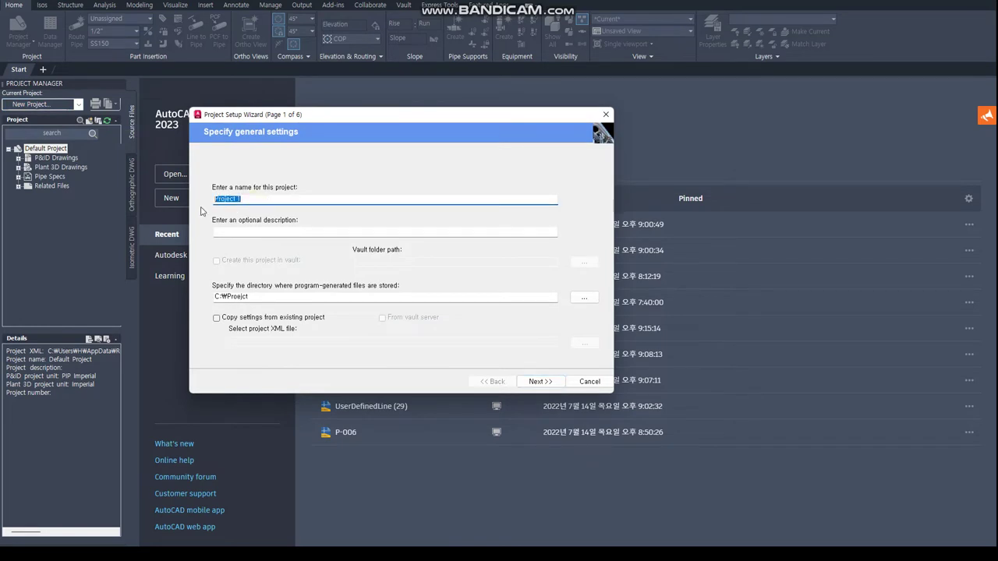
pyautogui.write('p')
pyautogui.doubleClick(281, 296)
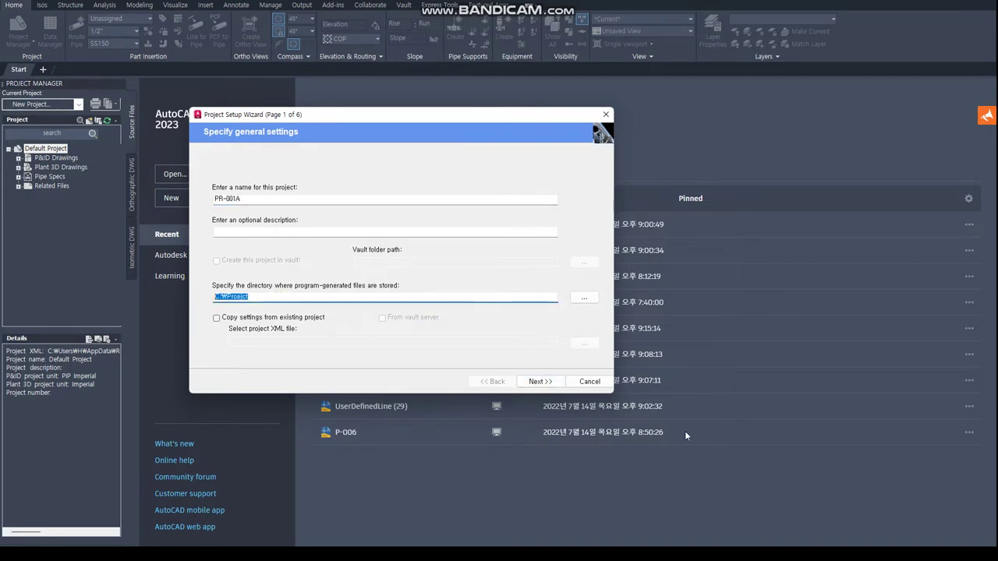
# Choose Metric units with millimeters, accept the remaining wizard pages, and finish.
pyautogui.click(540, 381)
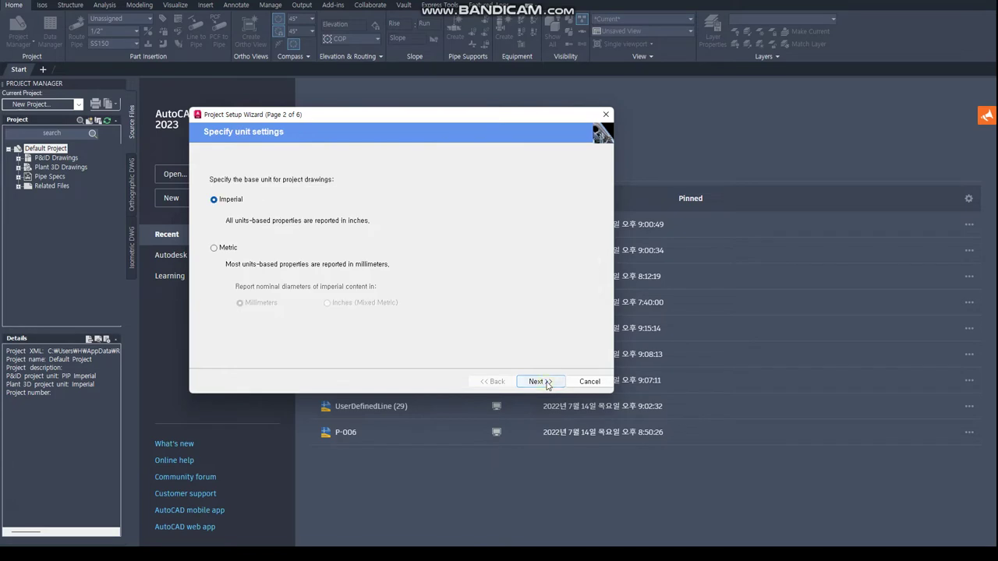
pyautogui.click(216, 248)
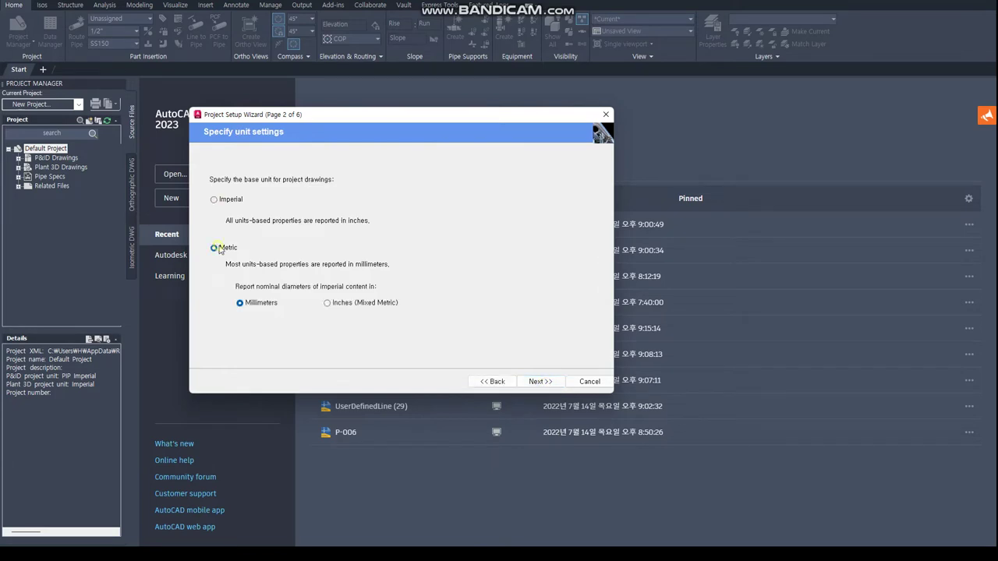
pyautogui.click(540, 382)
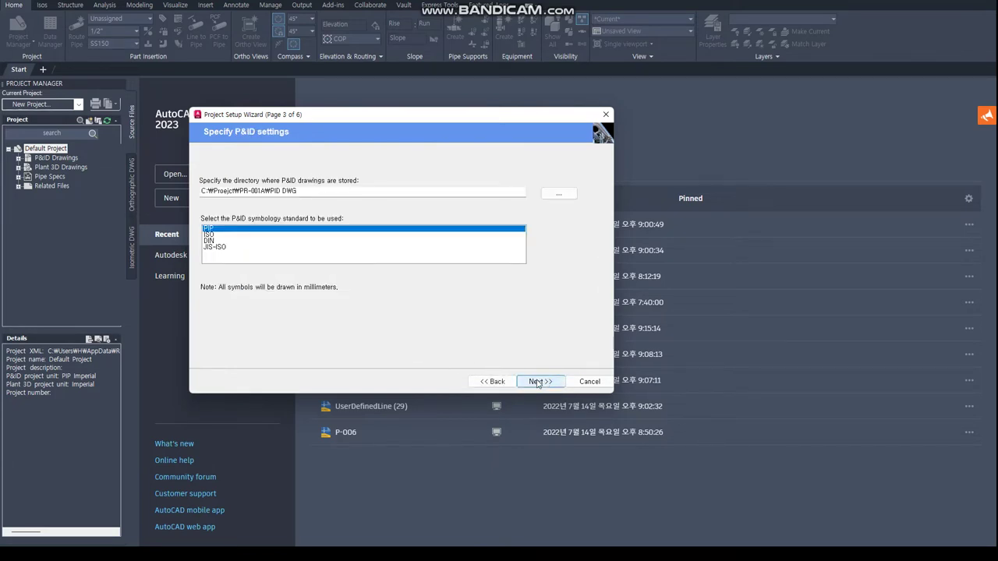
pyautogui.click(538, 382)
pyautogui.click(537, 383)
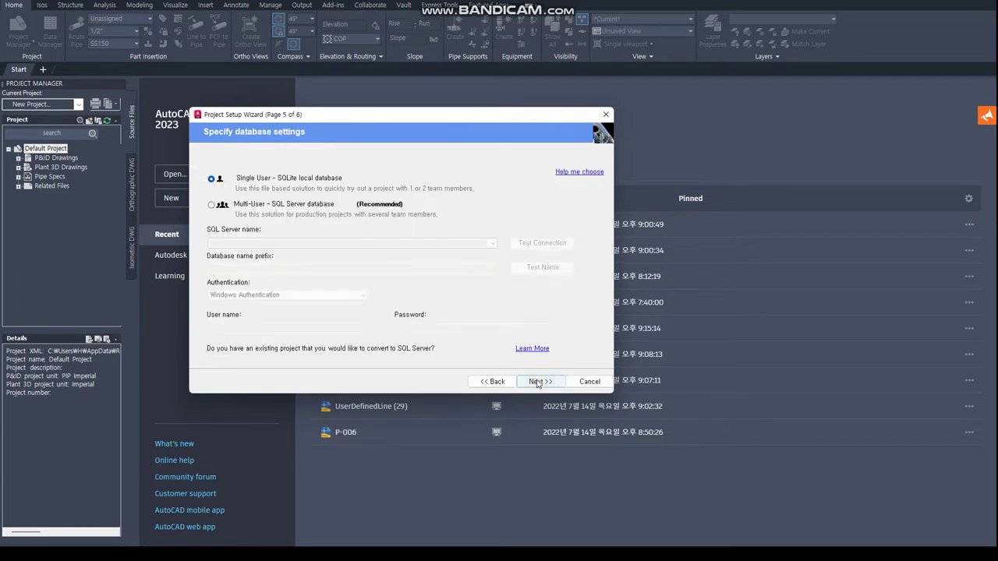
pyautogui.click(538, 383)
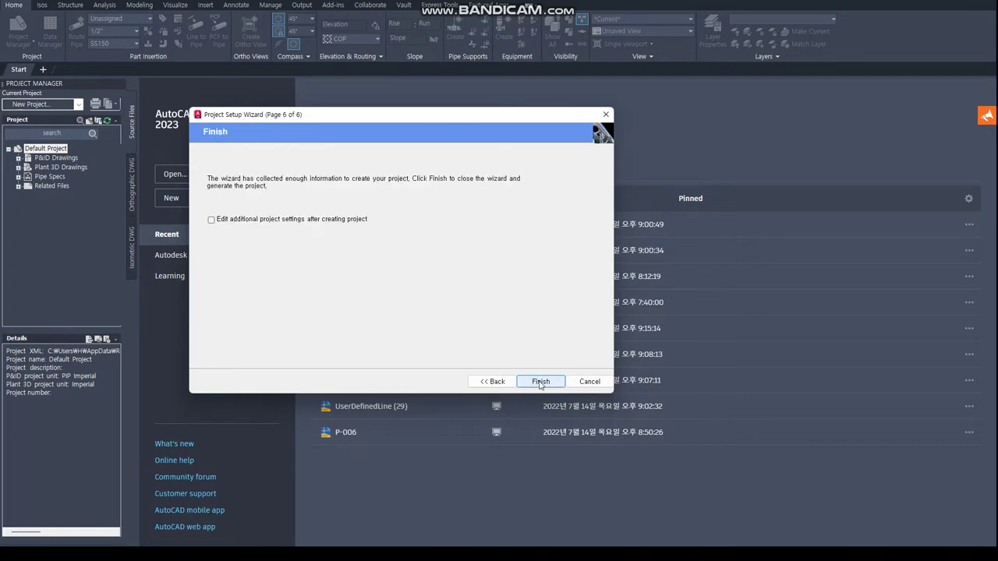
pyautogui.click(538, 382)
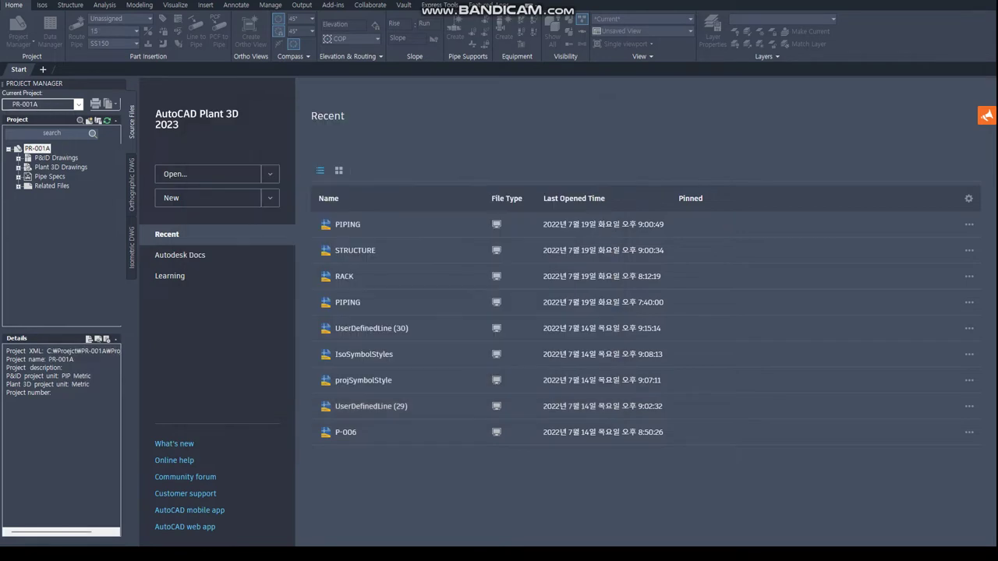
# Add a new Plant 3D drawing named STRUCTURE.
pyautogui.click(55, 166)
pyautogui.rightClick(53, 168)
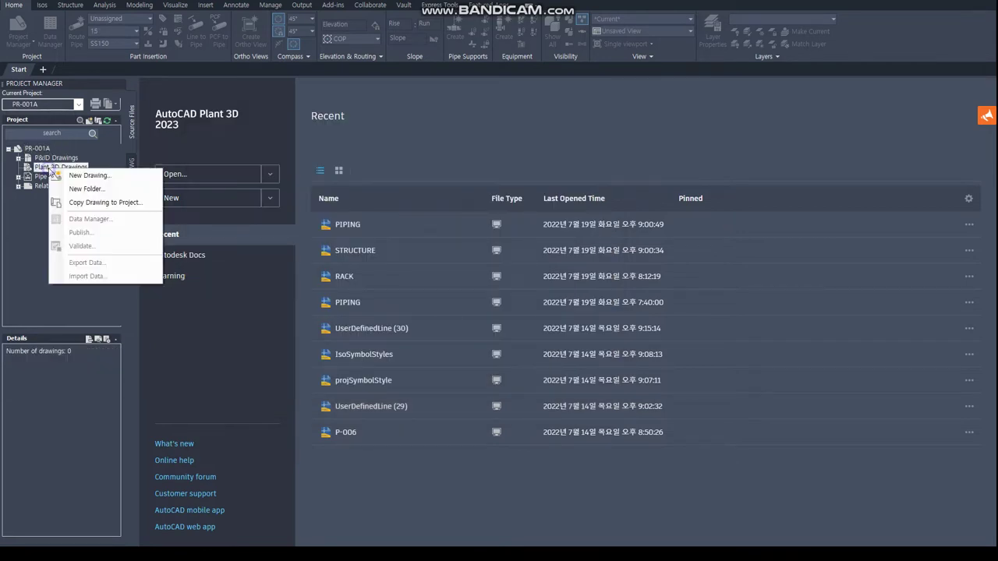
pyautogui.click(82, 176)
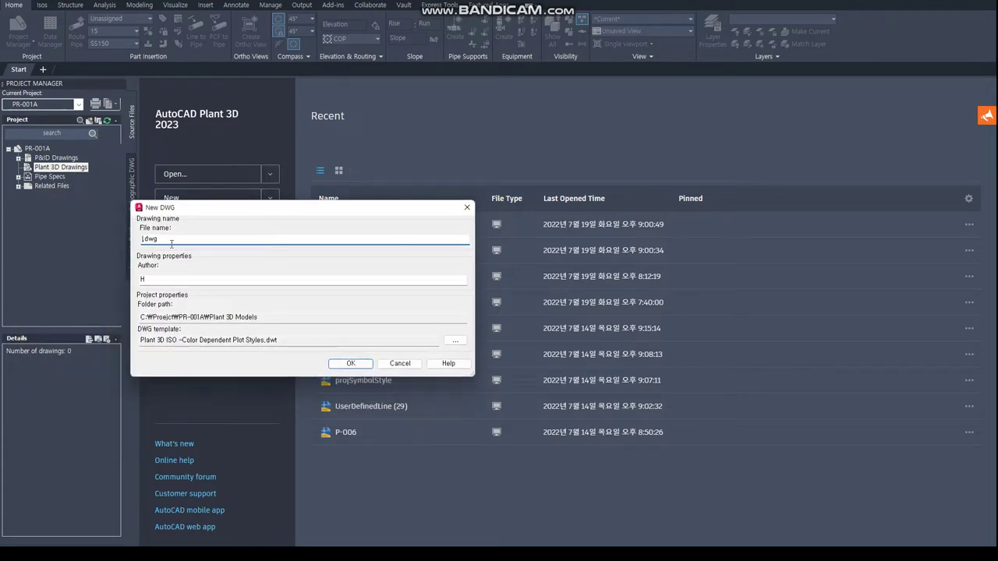
pyautogui.write('STRUCTUR')
pyautogui.write('E')
pyautogui.press('Return')
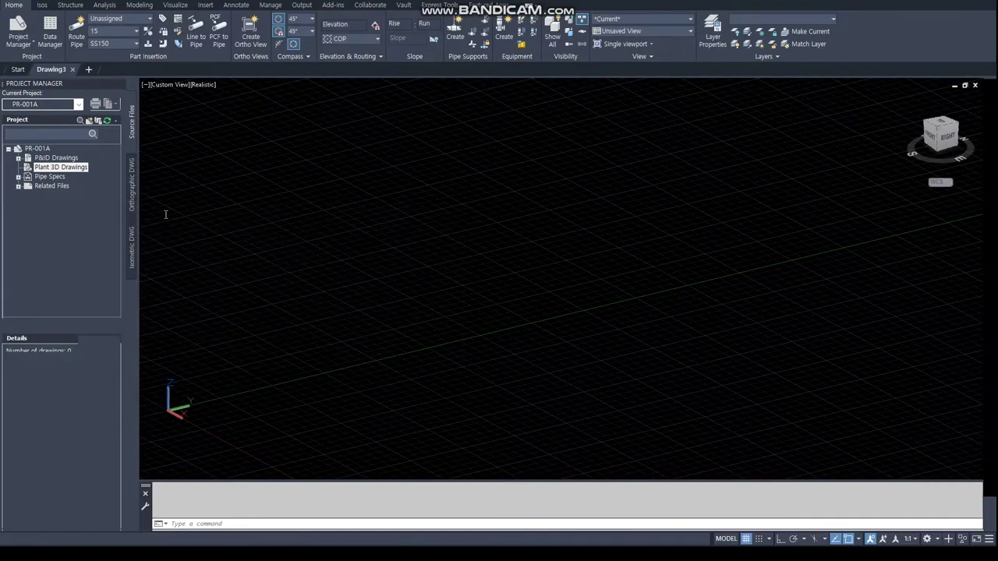
# Add a second Plant 3D drawing named PIPING, then check the pipe spec step in the notes.
pyautogui.click(59, 168)
pyautogui.rightClick(60, 172)
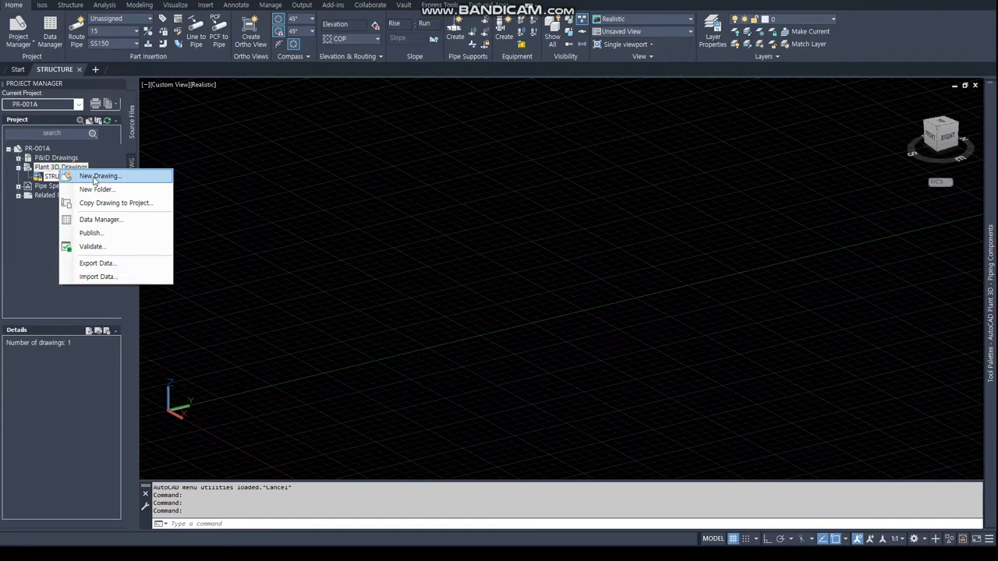
pyautogui.click(86, 174)
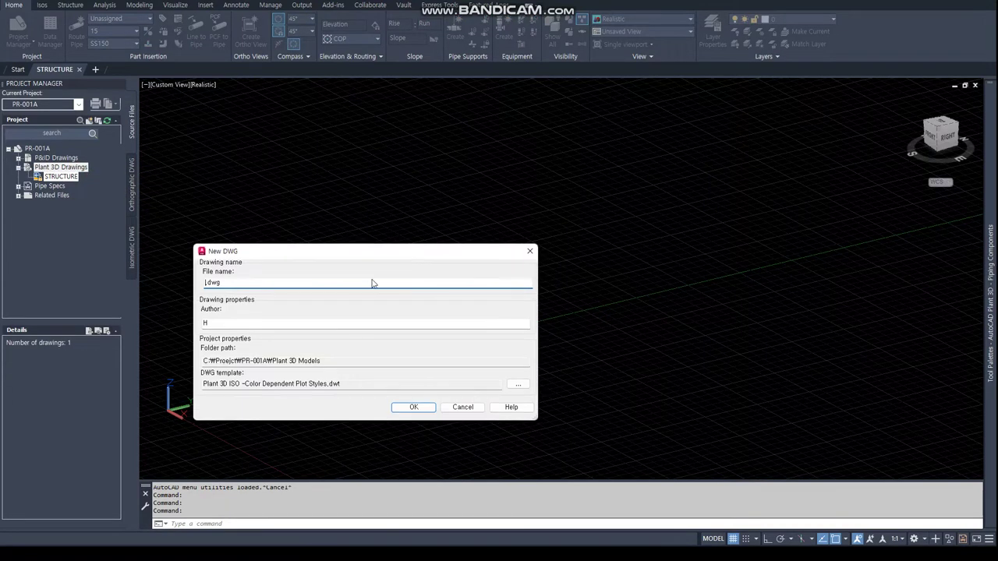
pyautogui.write('PIPING')
pyautogui.press('Return')
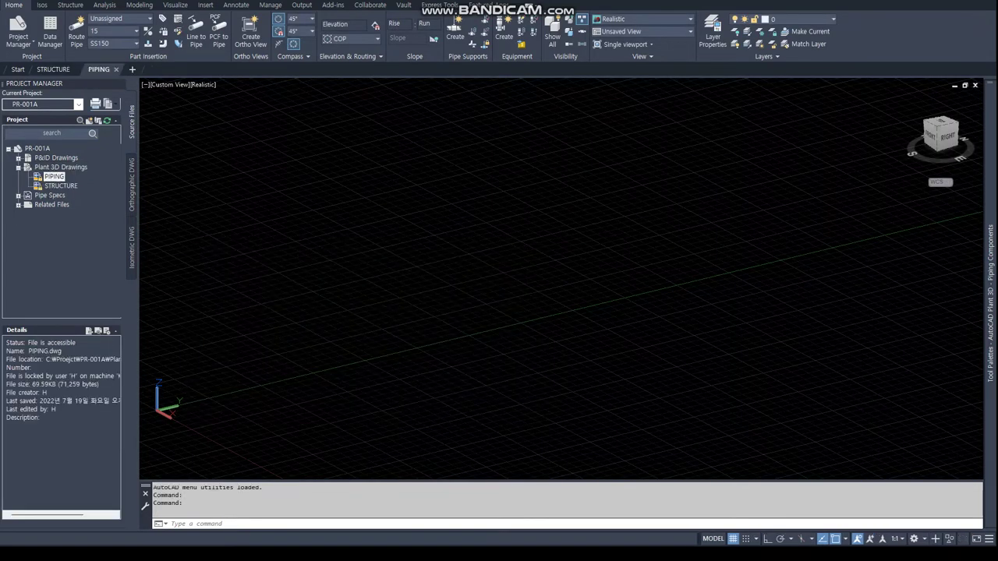
pyautogui.hotkey('alt', 'Tab')
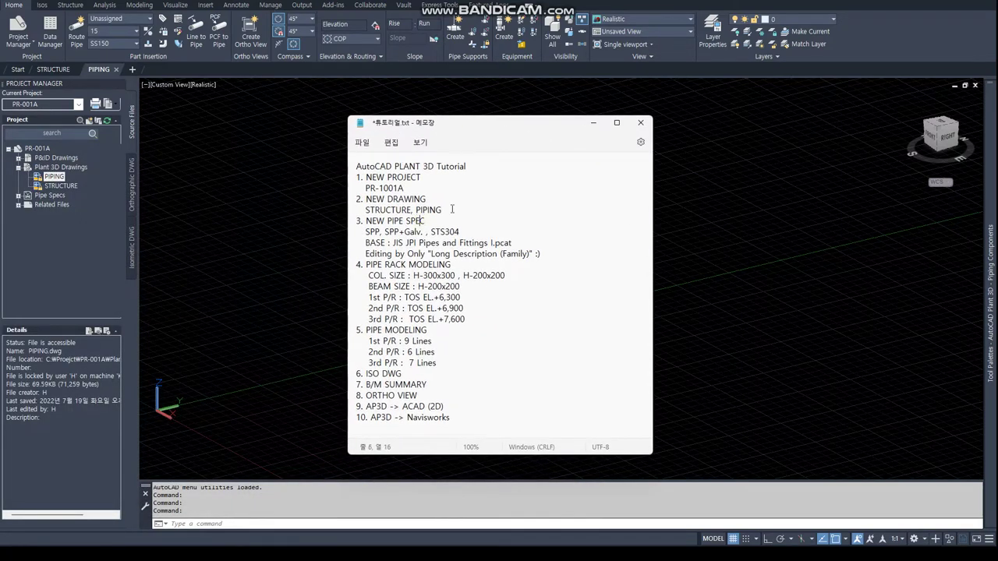
pyautogui.moveTo(425, 220); pyautogui.dragTo(333, 220)
# From the Pipe Specs folder, create a new pipe spec named SPP.
pyautogui.hotkey('alt', 'Tab')
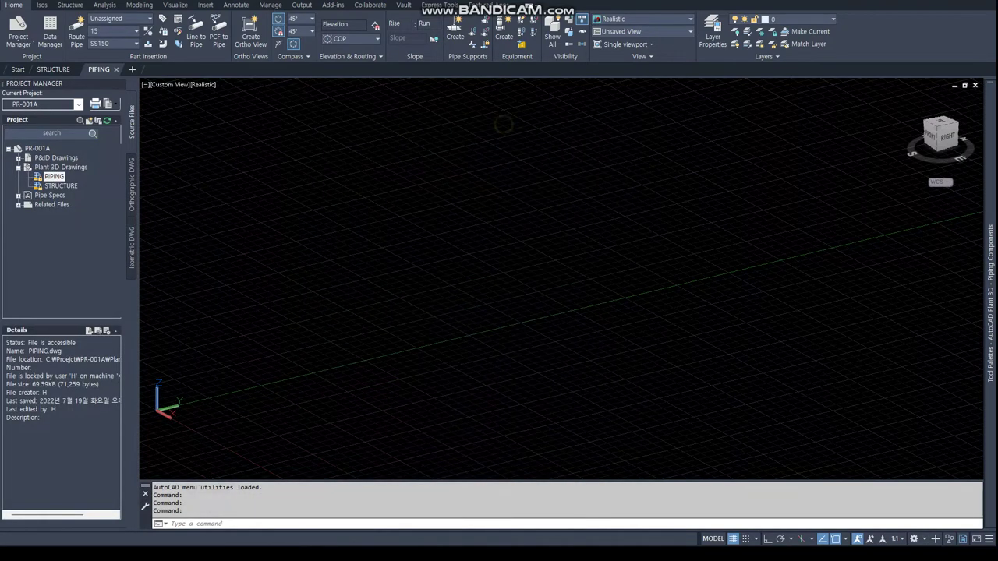
pyautogui.click(49, 195)
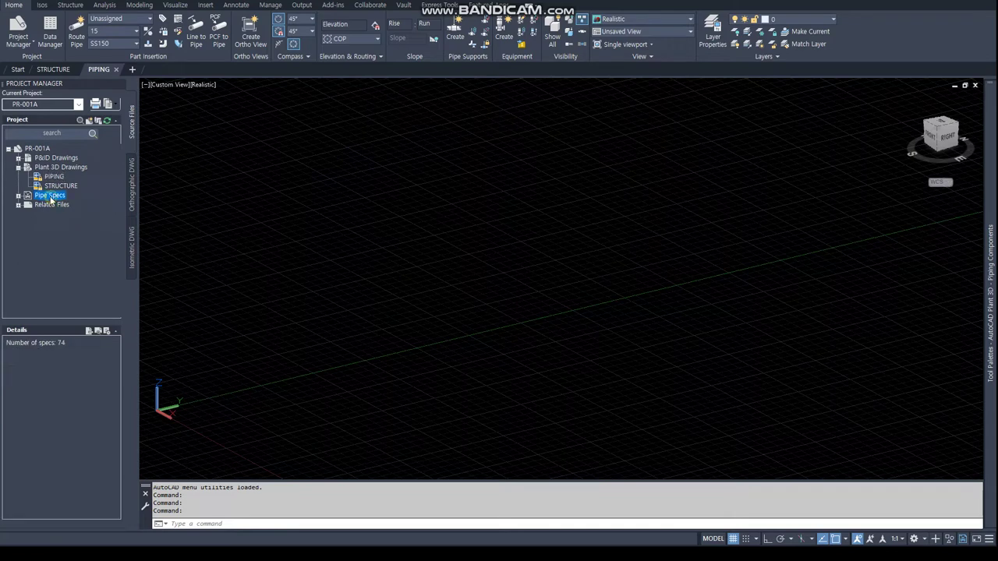
pyautogui.rightClick(51, 199)
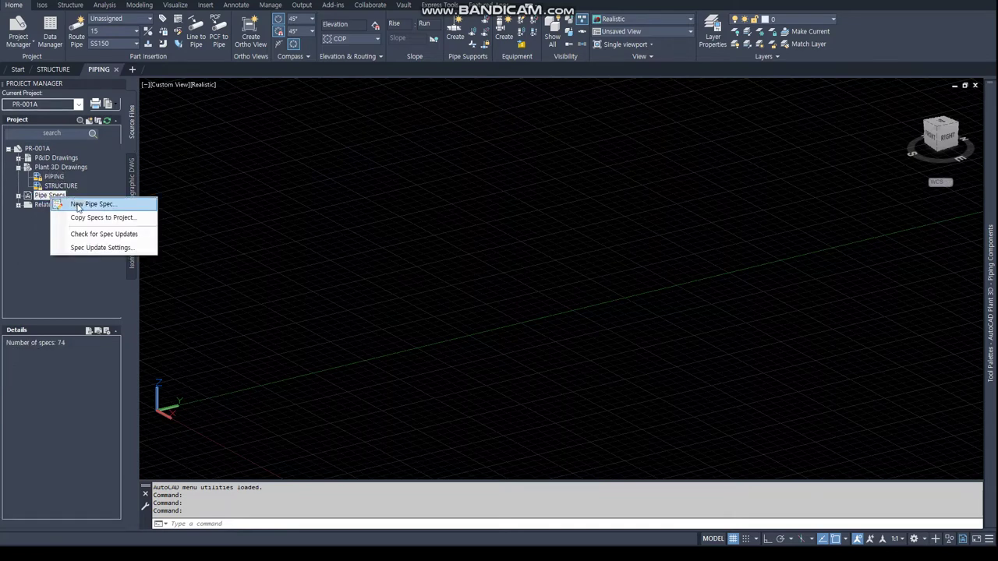
pyautogui.click(77, 204)
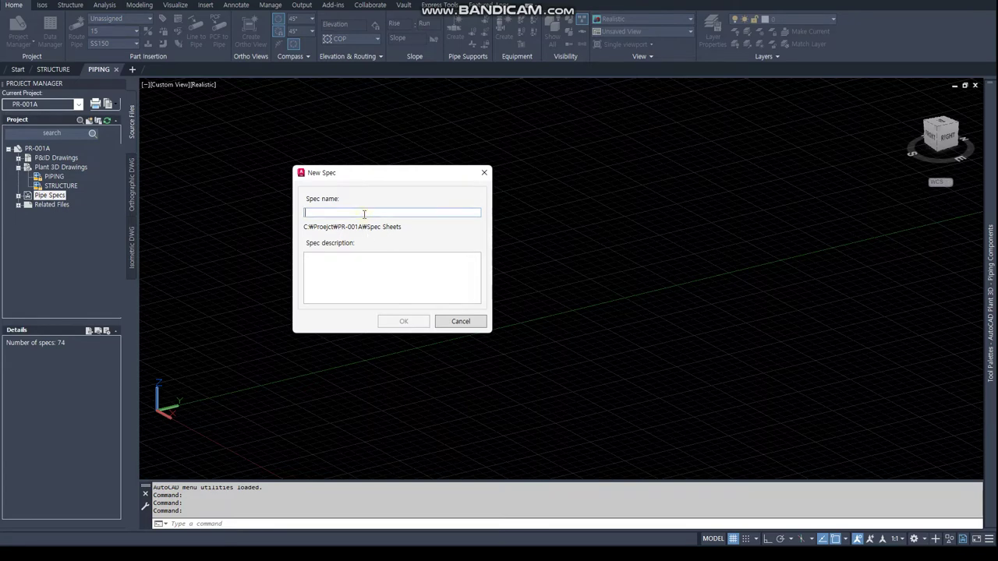
pyautogui.write('S')
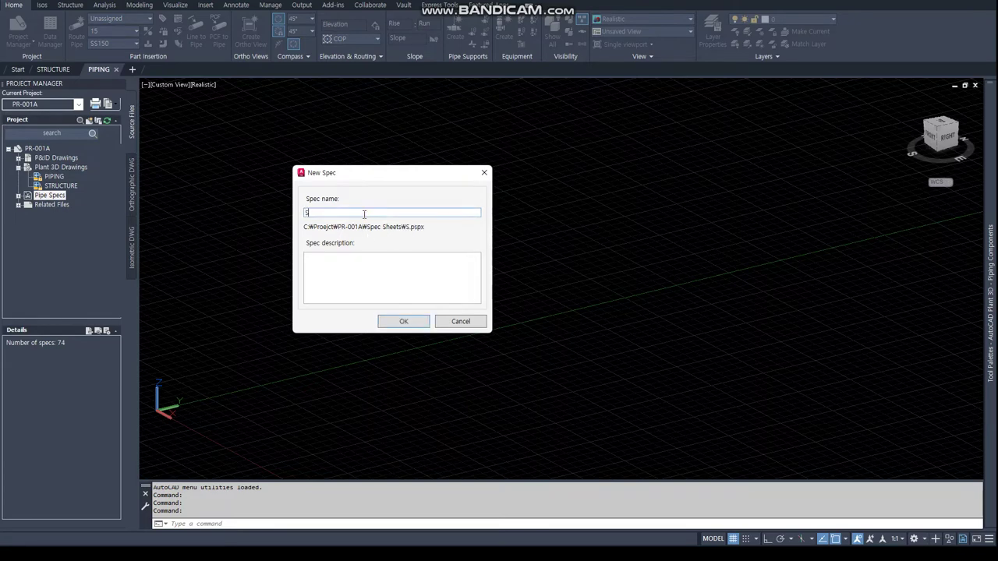
pyautogui.write('PP')
pyautogui.press('Return')
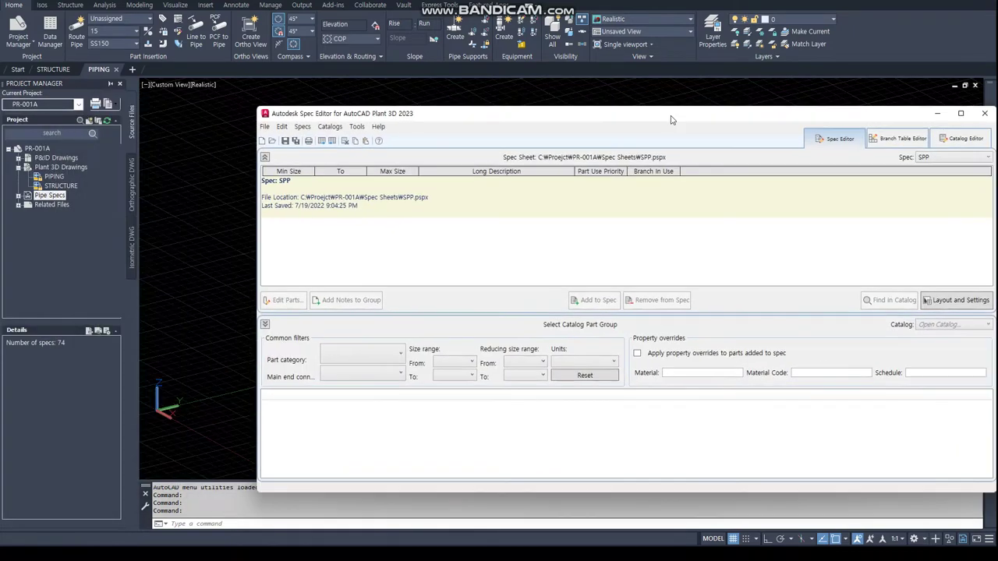
# Load the JIS Pipes and Fittings II.pcat catalog into the Spec Editor.
pyautogui.moveTo(671, 115); pyautogui.dragTo(547, 122)
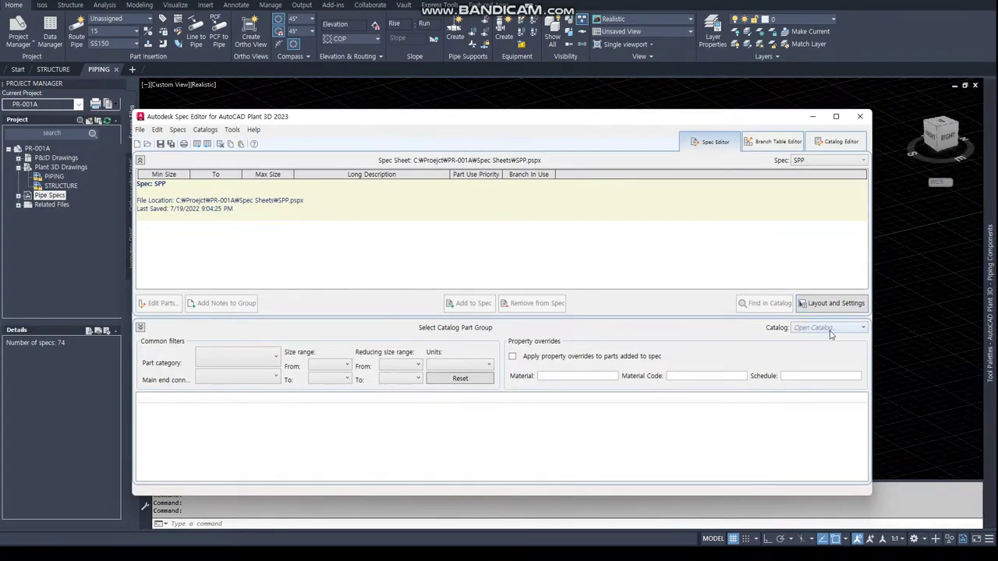
pyautogui.click(862, 330)
pyautogui.click(816, 344)
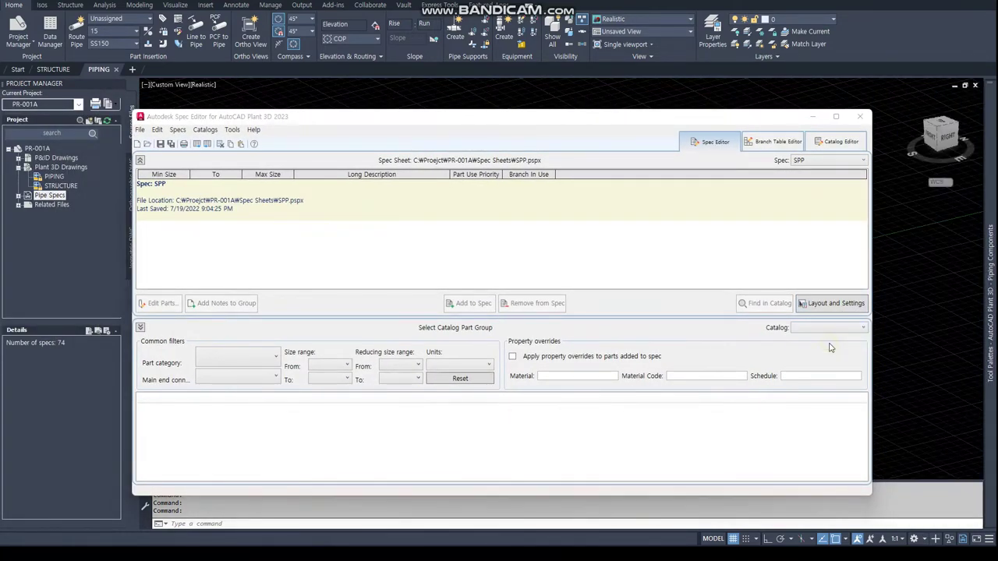
pyautogui.doubleClick(282, 305)
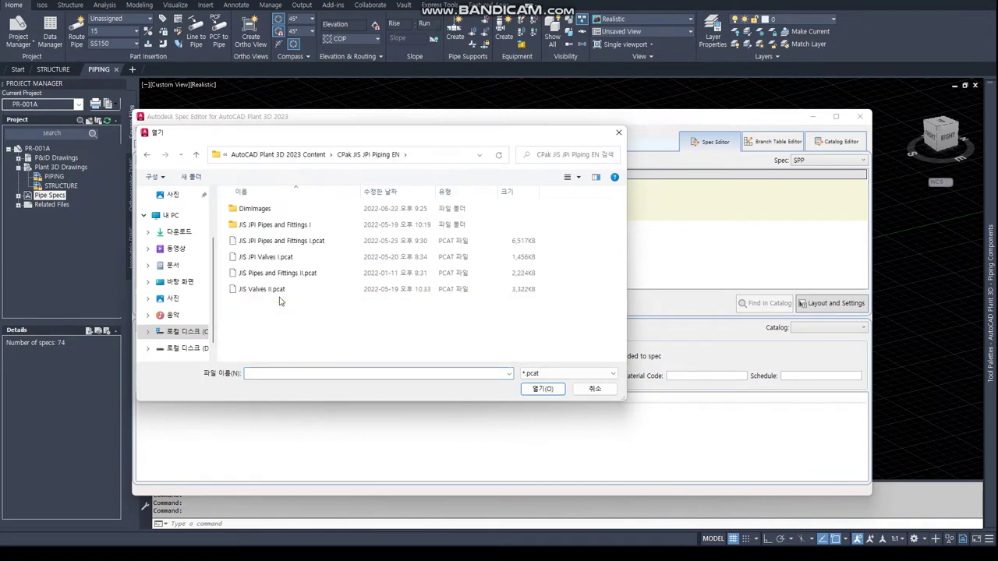
pyautogui.click(287, 277)
pyautogui.click(546, 390)
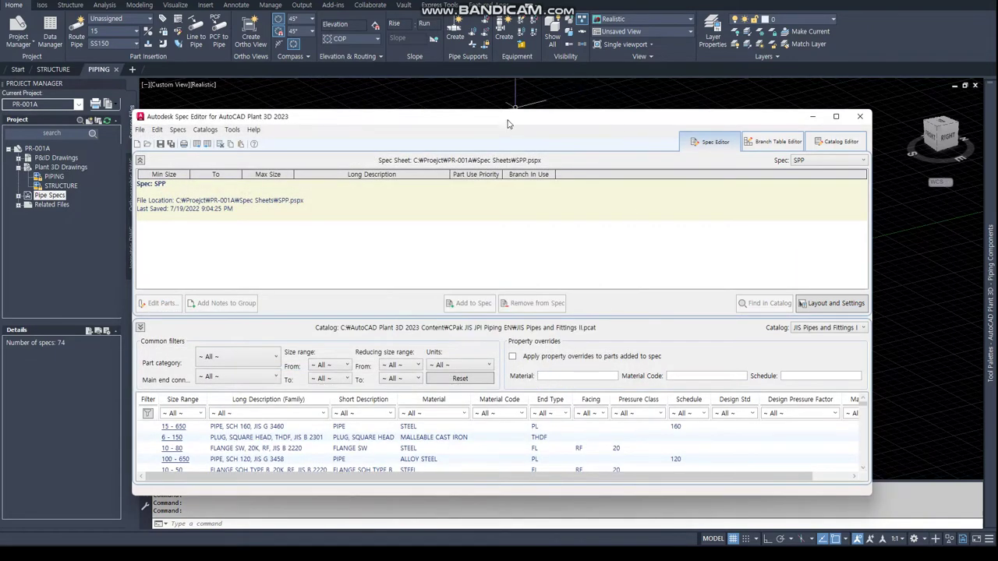
# Sort catalog parts by long description and enlarge the Spec Editor window.
pyautogui.moveTo(507, 121); pyautogui.dragTo(541, 51)
pyautogui.click(302, 329)
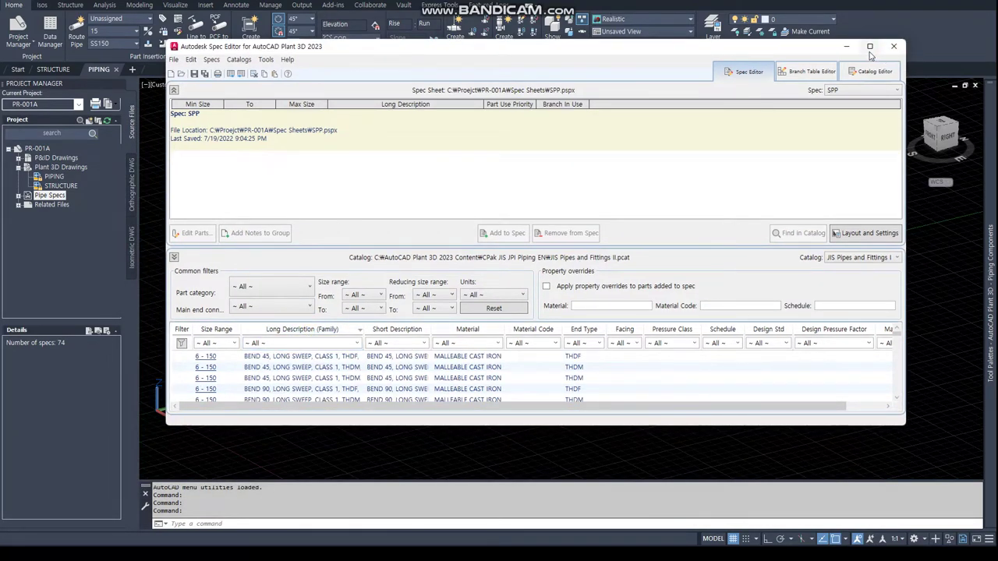
pyautogui.moveTo(765, 49); pyautogui.dragTo(701, 13)
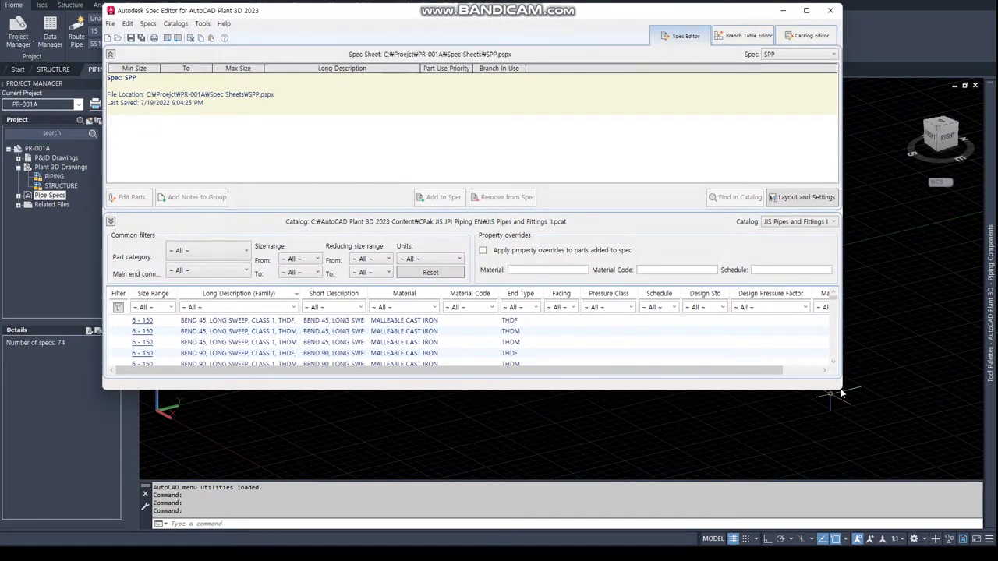
pyautogui.moveTo(841, 394)
pyautogui.mouseDown()
pyautogui.moveTo(959, 523)
pyautogui.moveTo(949, 512)
pyautogui.mouseUp()
# Add ELBOW 45 LR, ELBOW 90 LR and ELBOW 90 SR from the catalog to the SPP spec.
pyautogui.scroll(-1, 223, 390)
pyautogui.scroll(-1, 223, 390)
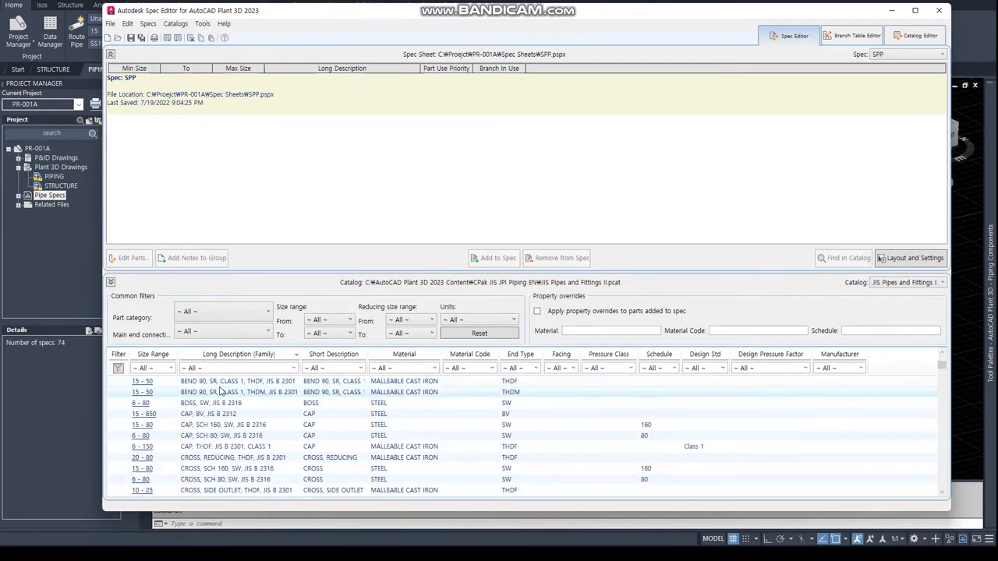
pyautogui.scroll(-2, 223, 397)
pyautogui.scroll(-1, 233, 413)
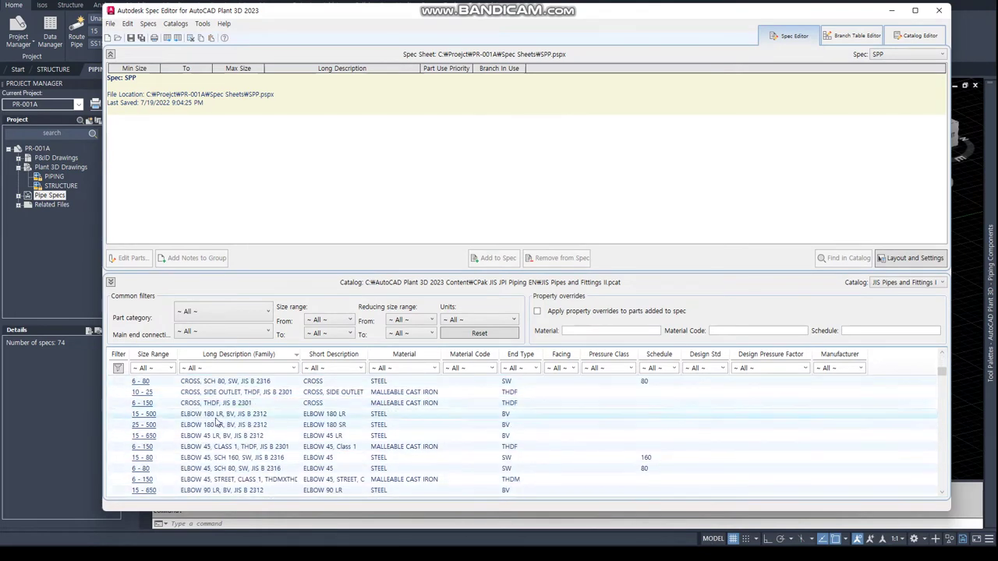
pyautogui.click(233, 417)
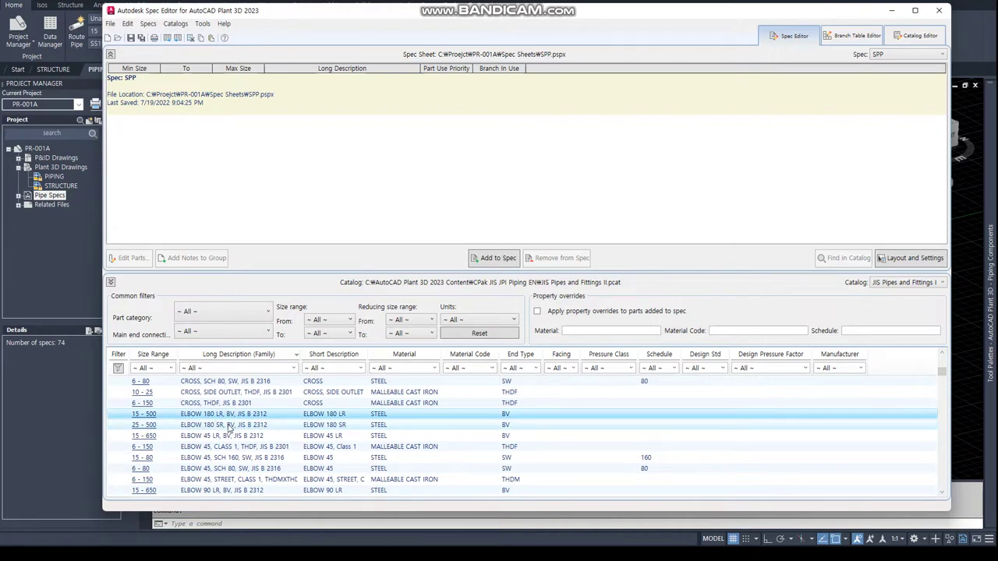
pyautogui.click(224, 437)
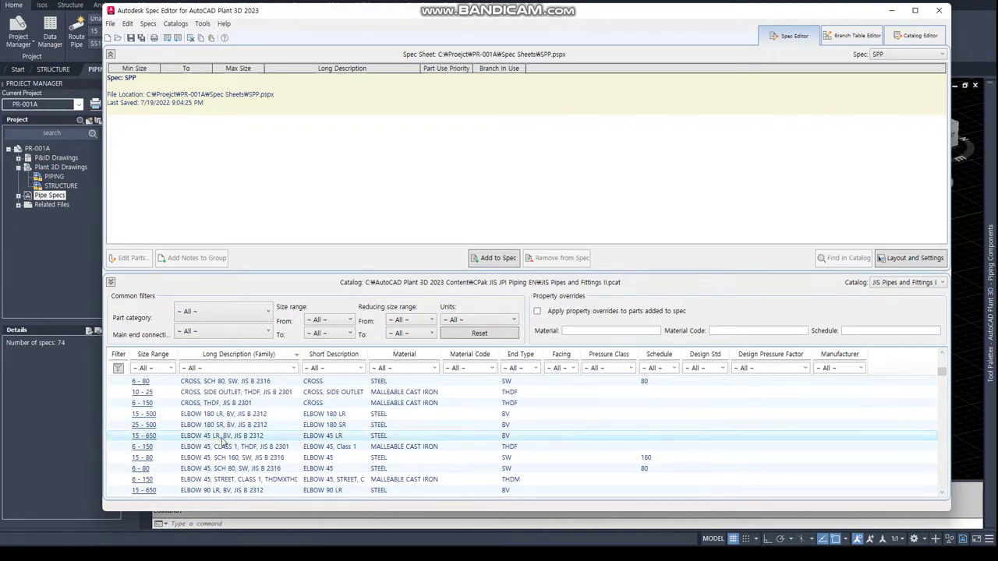
pyautogui.scroll(-1, 225, 425)
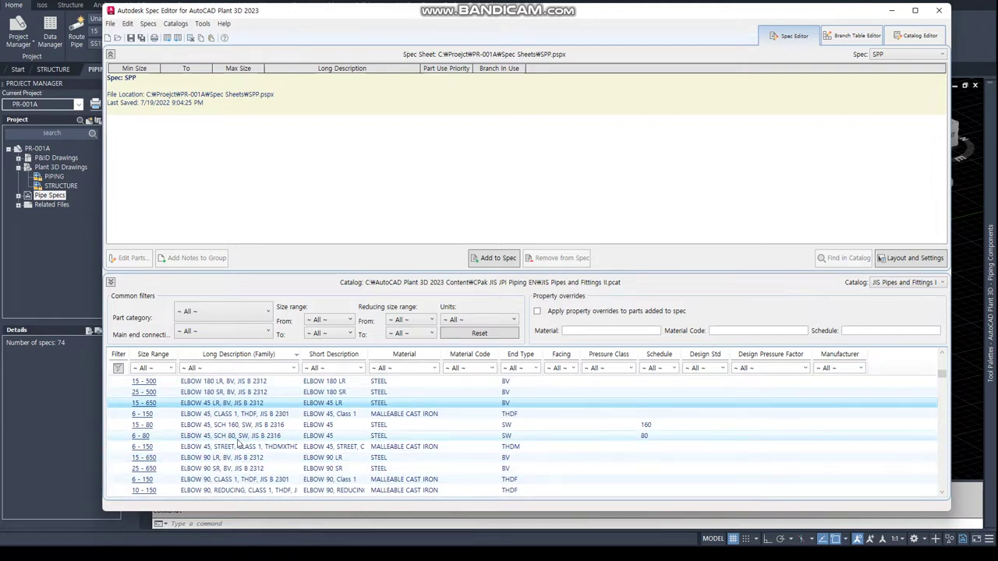
pyautogui.keyDown('ctrl'); pyautogui.click(231, 459); pyautogui.keyUp('ctrl')
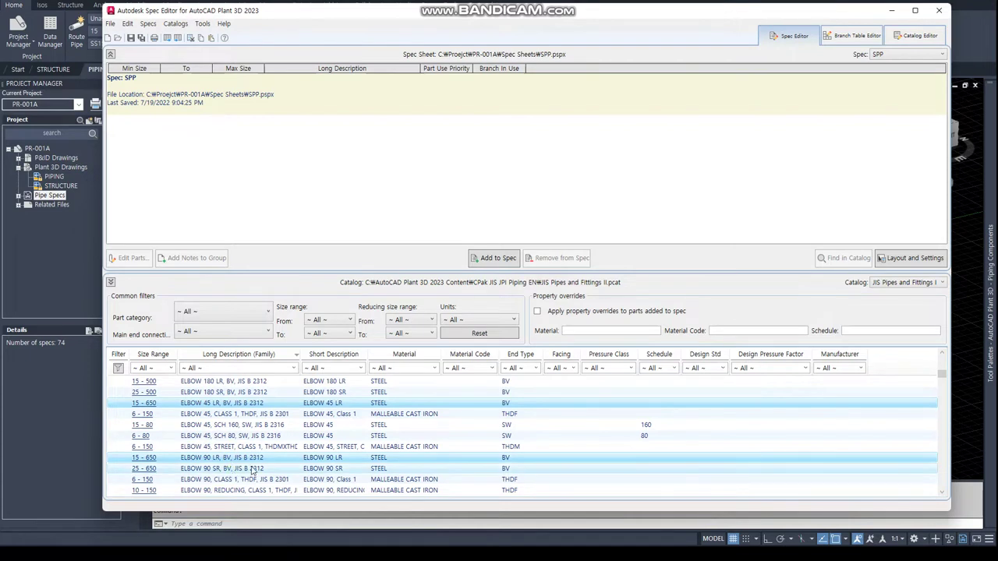
pyautogui.keyDown('ctrl'); pyautogui.click(258, 467); pyautogui.keyUp('ctrl')
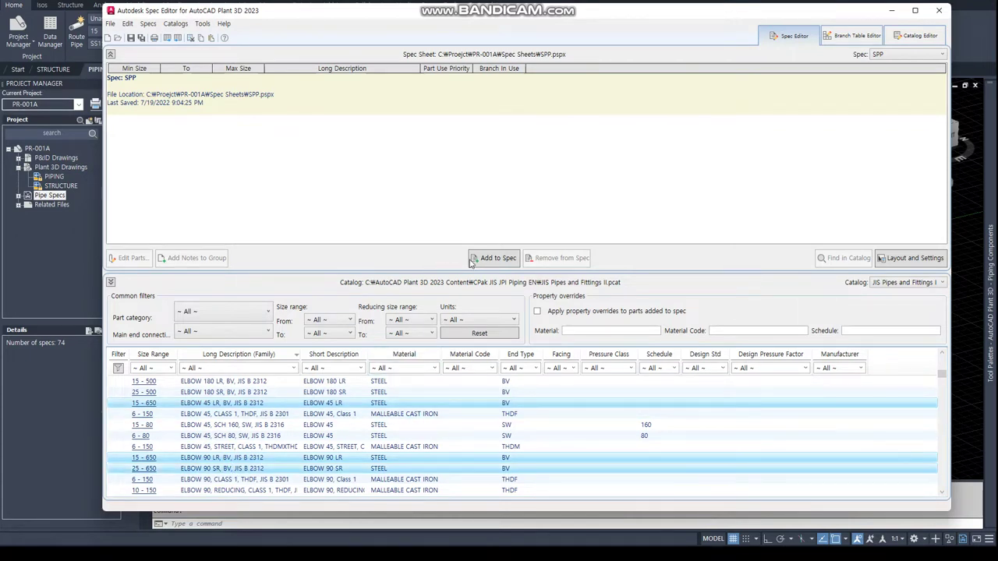
pyautogui.click(494, 258)
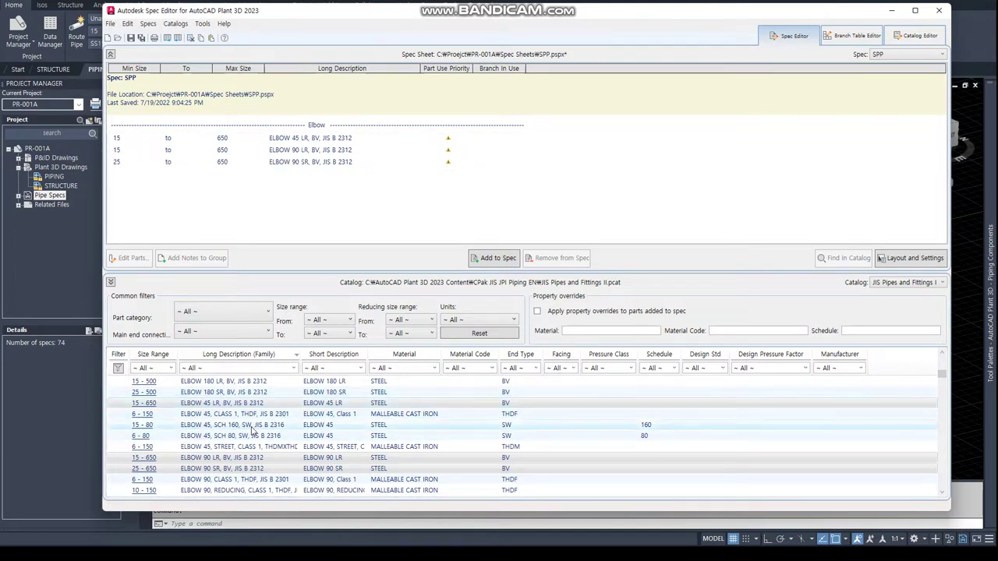
# Open ELBOW 90 LR's individual sizes from the spec sheet.
pyautogui.click(331, 152)
pyautogui.click(329, 139)
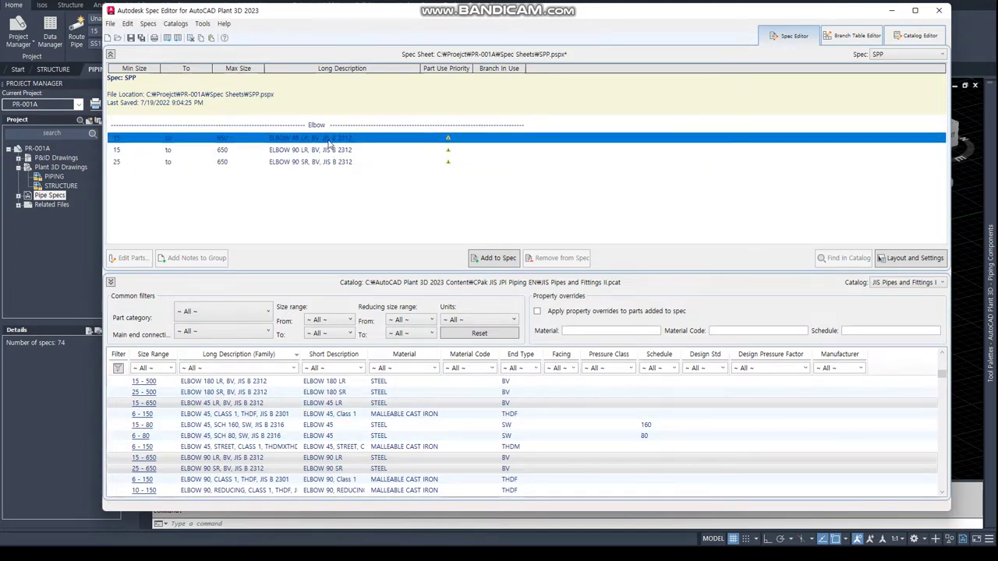
pyautogui.click(328, 151)
pyautogui.click(326, 163)
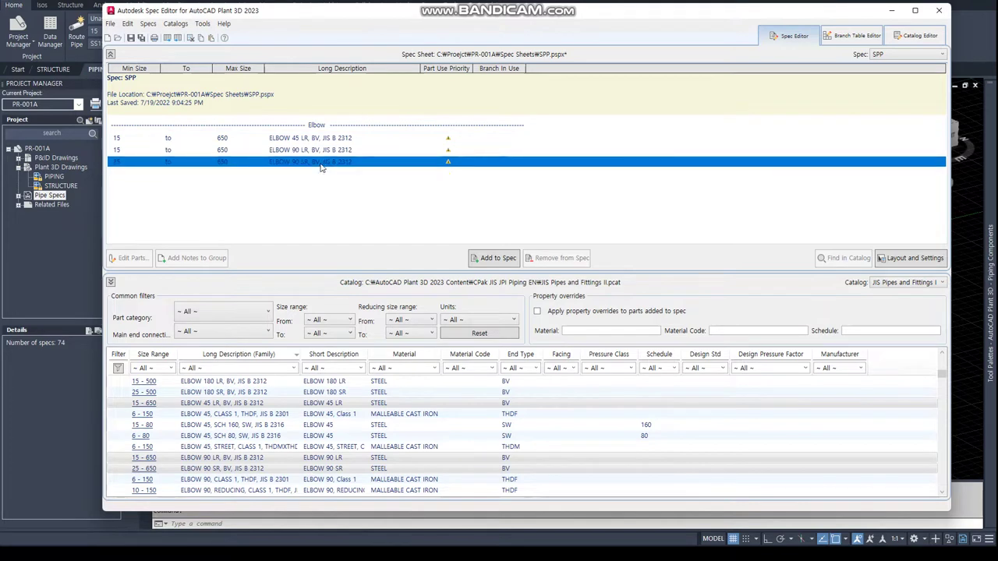
pyautogui.press('Up')
pyautogui.press('Down')
pyautogui.press('Up')
pyautogui.press('Up')
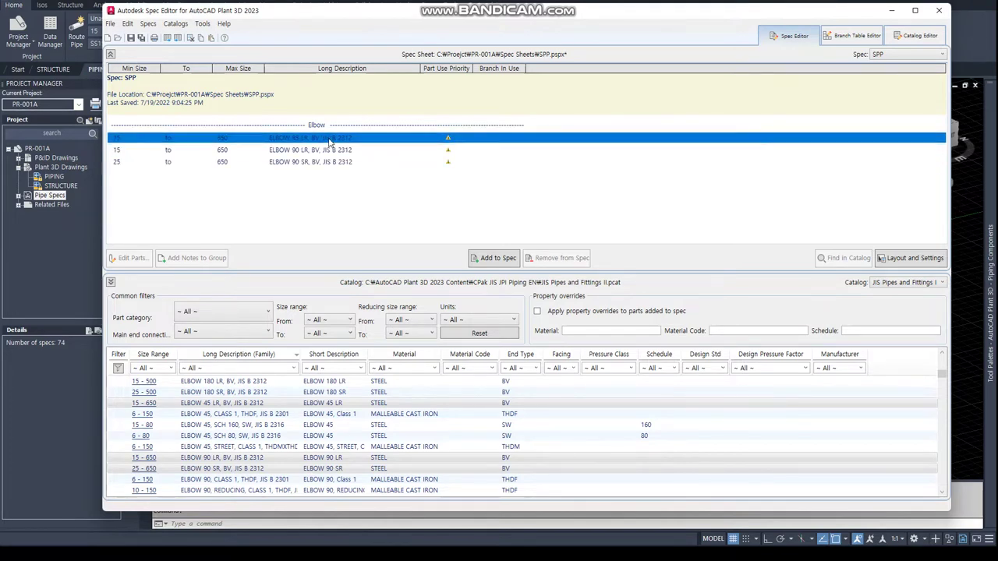
pyautogui.press('Down')
pyautogui.doubleClick(328, 151)
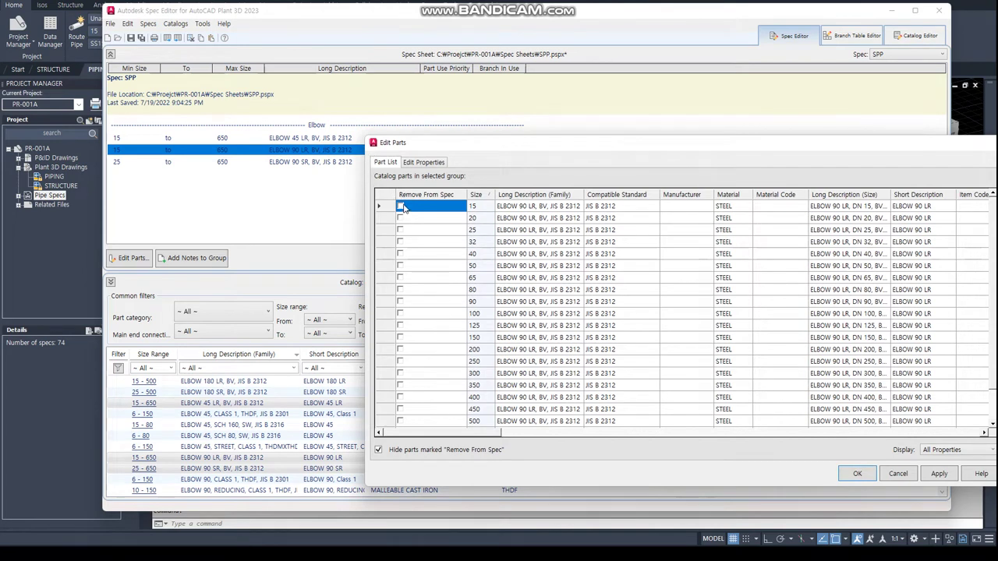
# Mark ELBOW 90 LR sizes 15, 20, 32, 40 and 200–350 for removal from the spec.
pyautogui.click(401, 207)
pyautogui.click(400, 219)
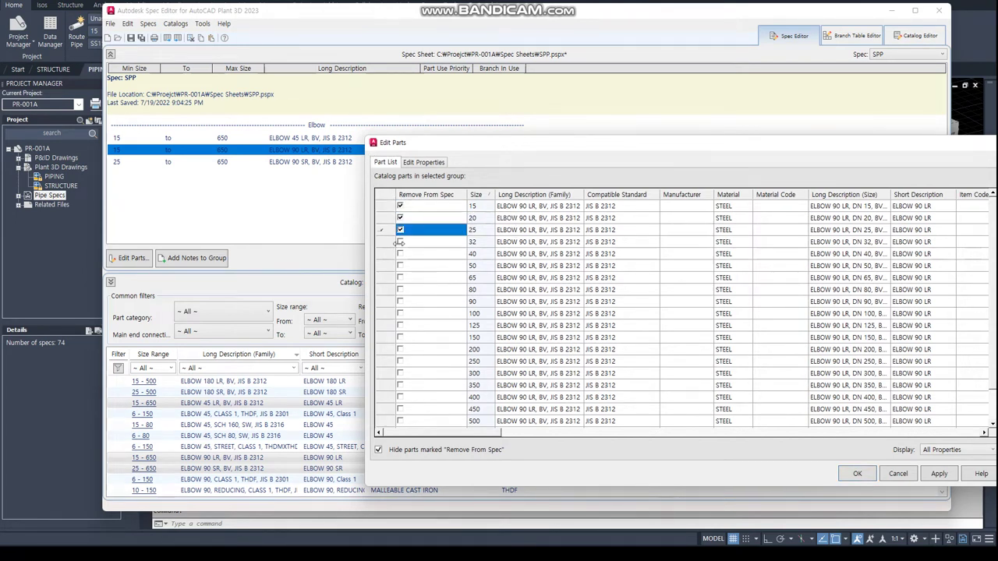
pyautogui.click(400, 243)
pyautogui.click(401, 254)
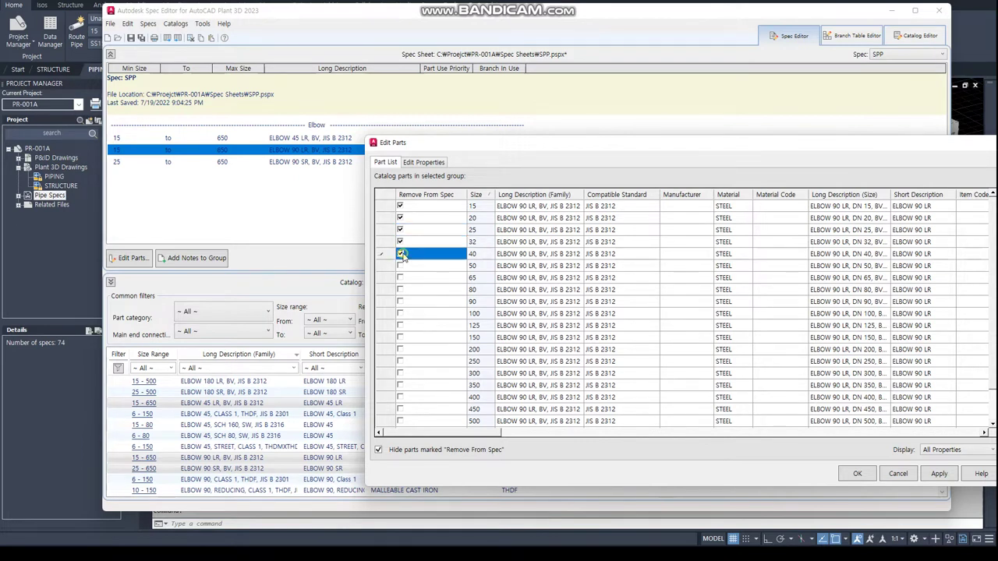
pyautogui.scroll(-1, 439, 334)
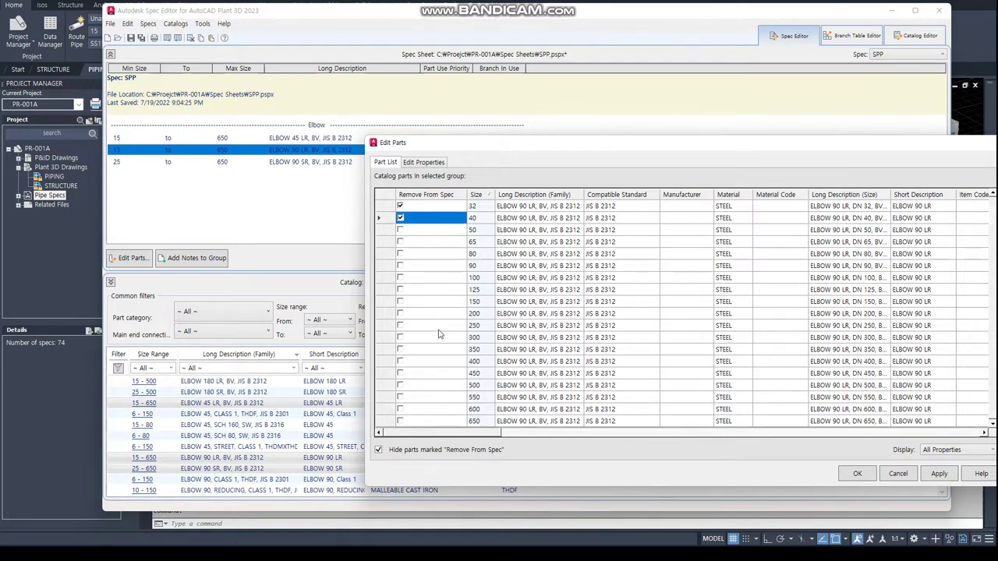
pyautogui.click(400, 314)
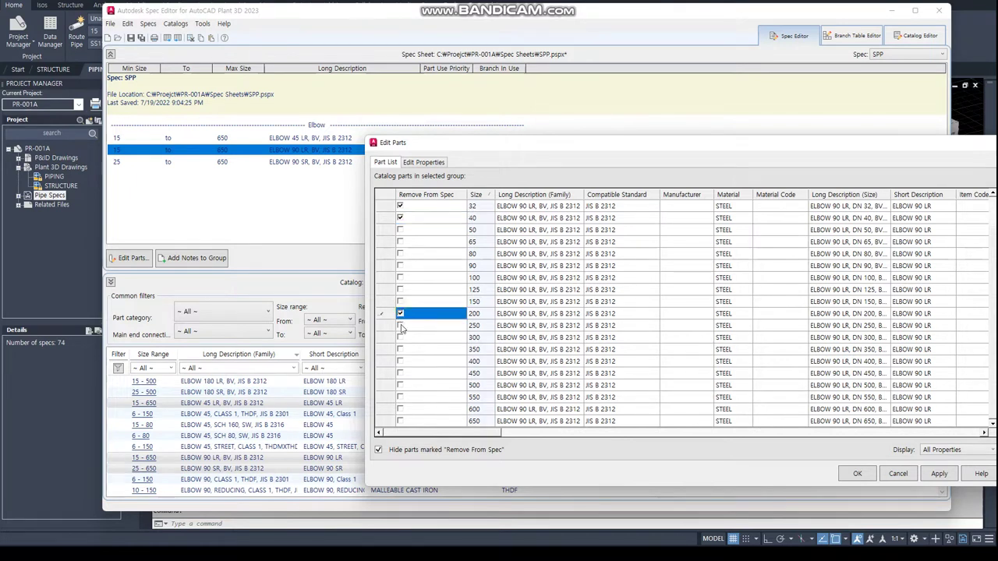
pyautogui.click(400, 325)
pyautogui.click(400, 337)
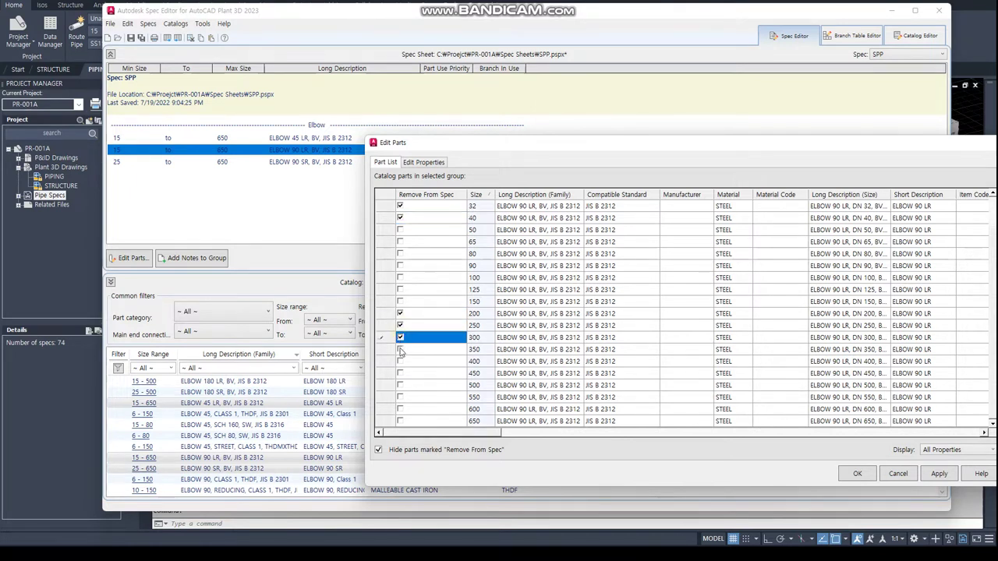
pyautogui.click(400, 349)
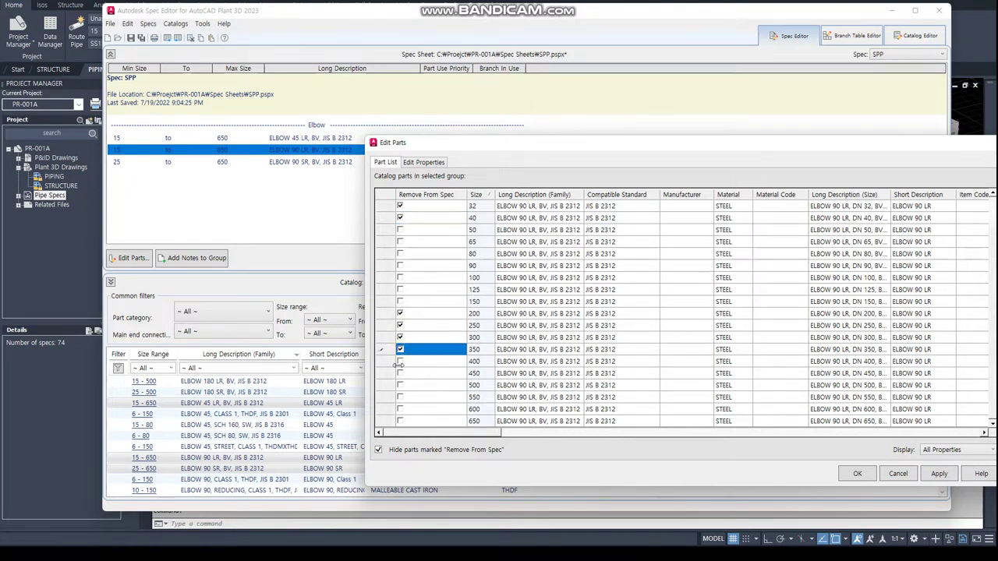
# Also mark sizes 150 and 450–650 for removal, then apply and confirm.
pyautogui.click(401, 301)
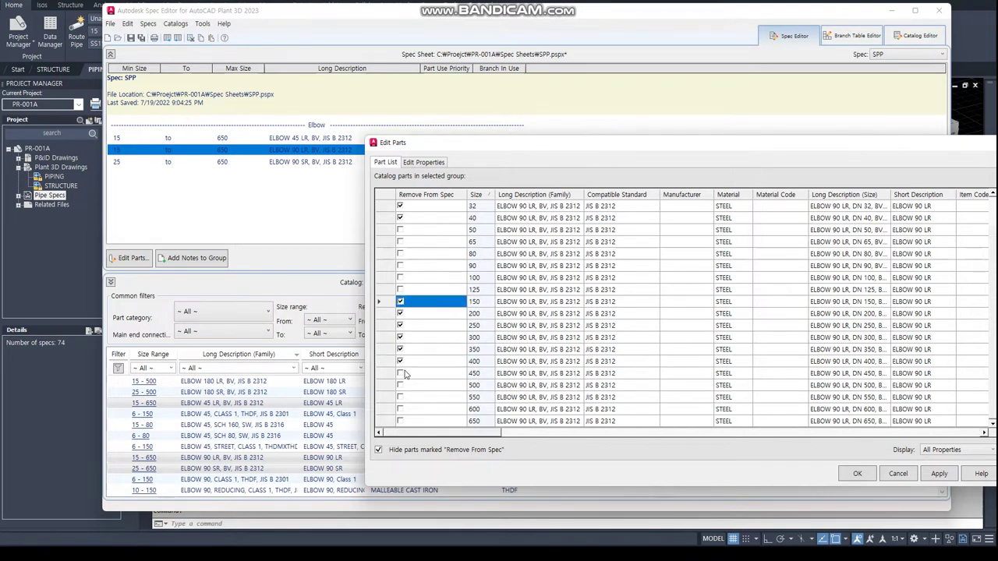
pyautogui.click(400, 373)
pyautogui.click(401, 385)
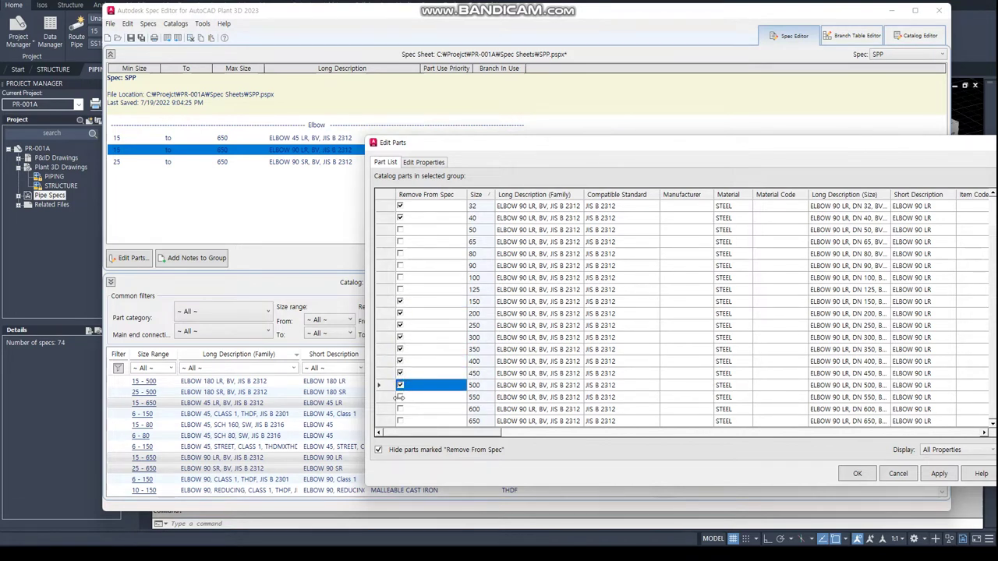
pyautogui.click(400, 397)
pyautogui.click(400, 409)
pyautogui.click(400, 421)
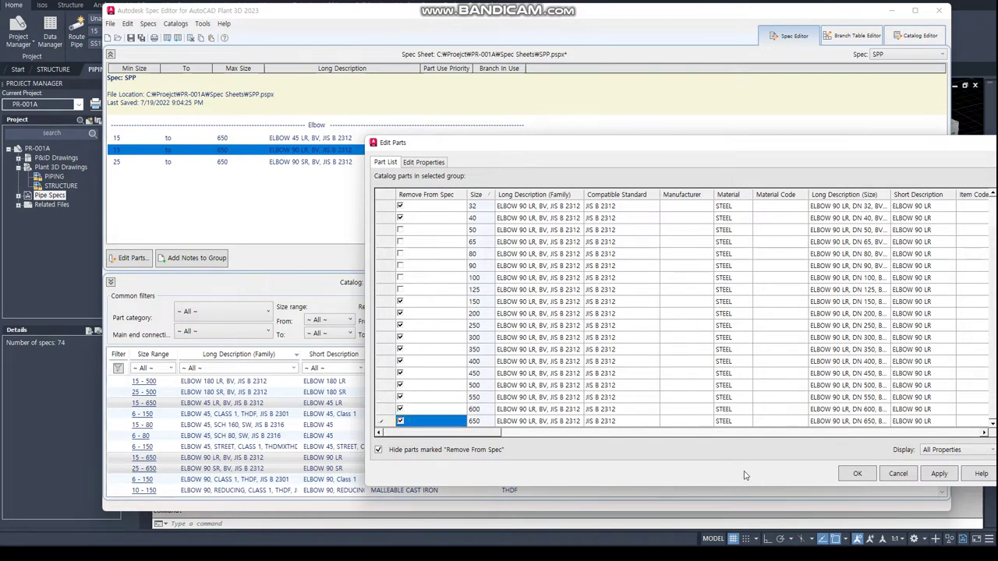
pyautogui.click(939, 475)
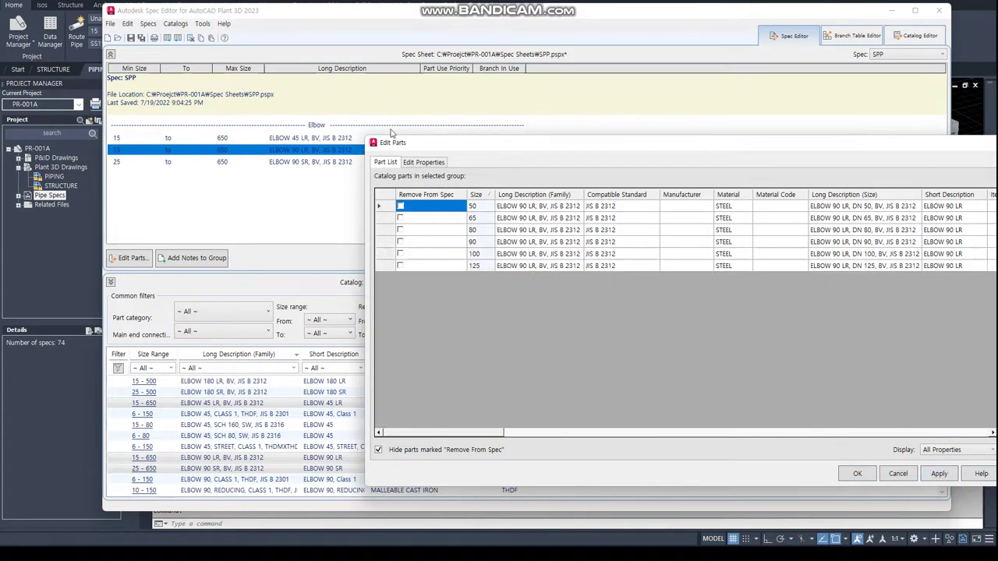
pyautogui.moveTo(478, 143); pyautogui.dragTo(228, 130)
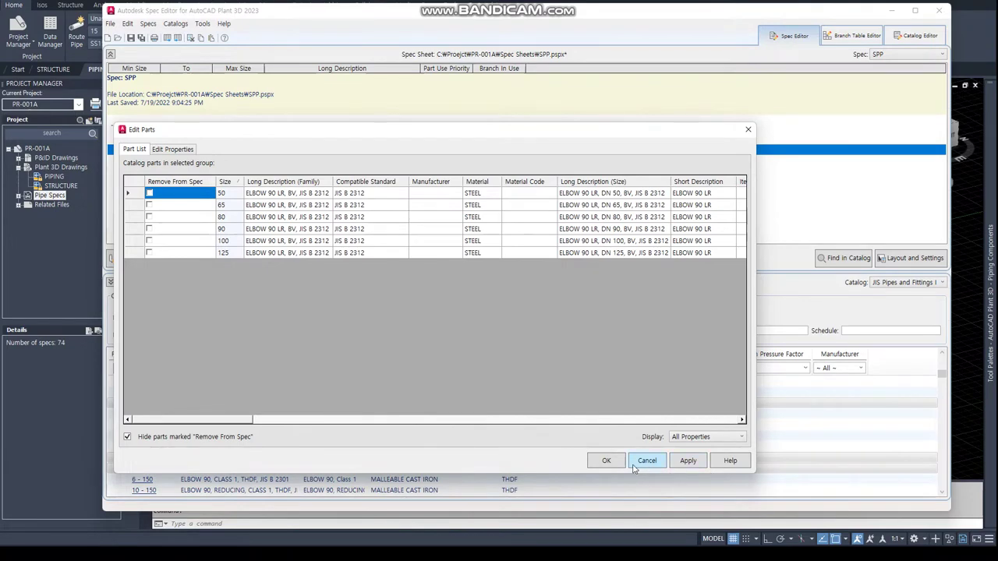
pyautogui.click(608, 461)
# Open ELBOW 90 SR's individual sizes from the spec sheet.
pyautogui.click(149, 161)
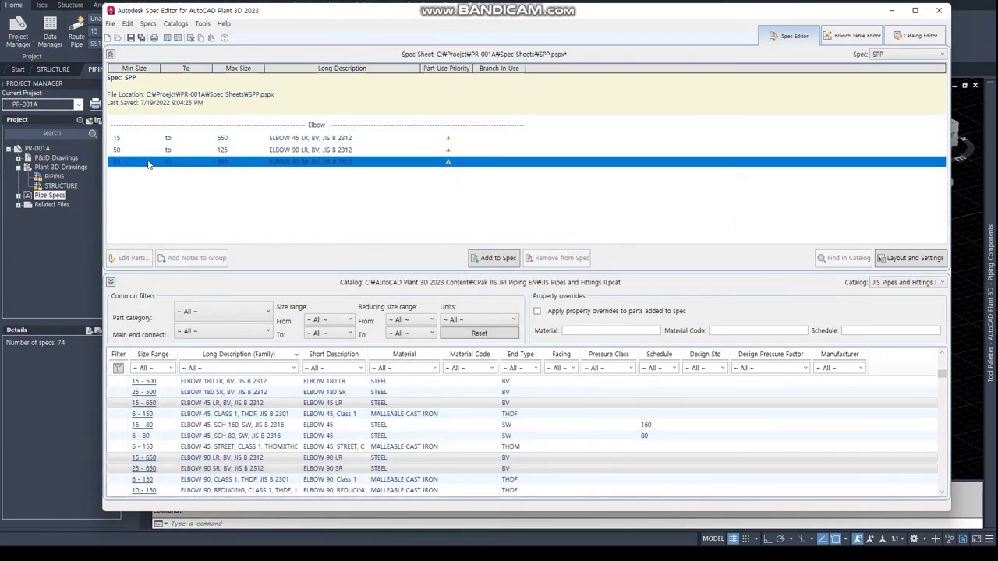
pyautogui.click(177, 150)
pyautogui.click(320, 163)
pyautogui.doubleClick(320, 163)
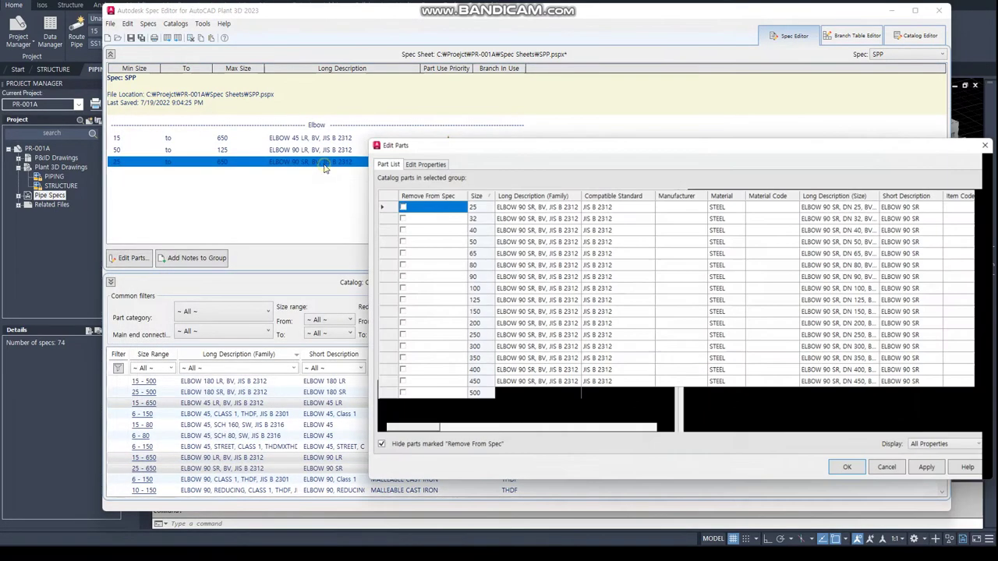
# Mark ELBOW 90 SR sizes 25 through 125 for removal, then apply and confirm.
pyautogui.click(400, 206)
pyautogui.click(400, 217)
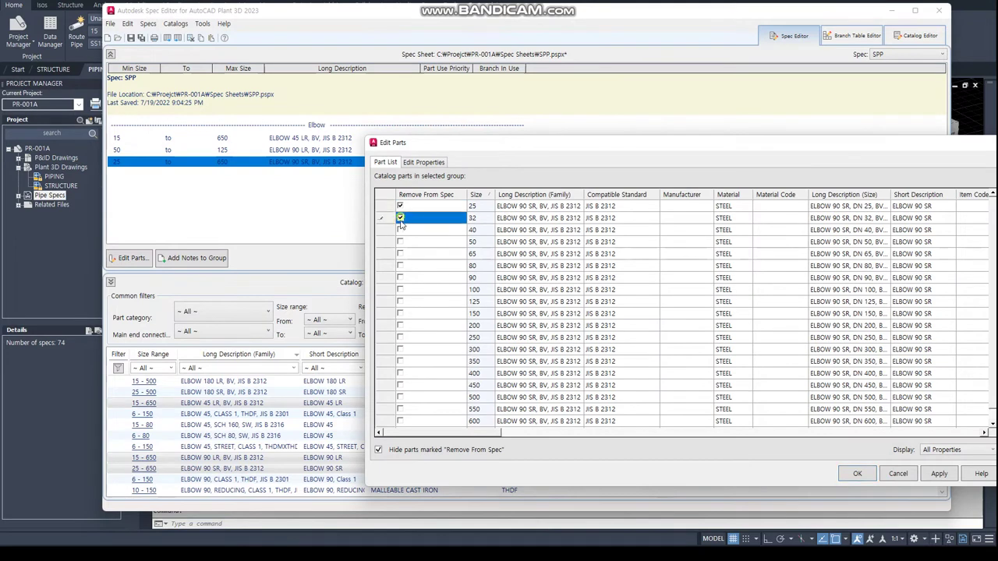
pyautogui.click(400, 230)
pyautogui.click(400, 242)
pyautogui.click(400, 253)
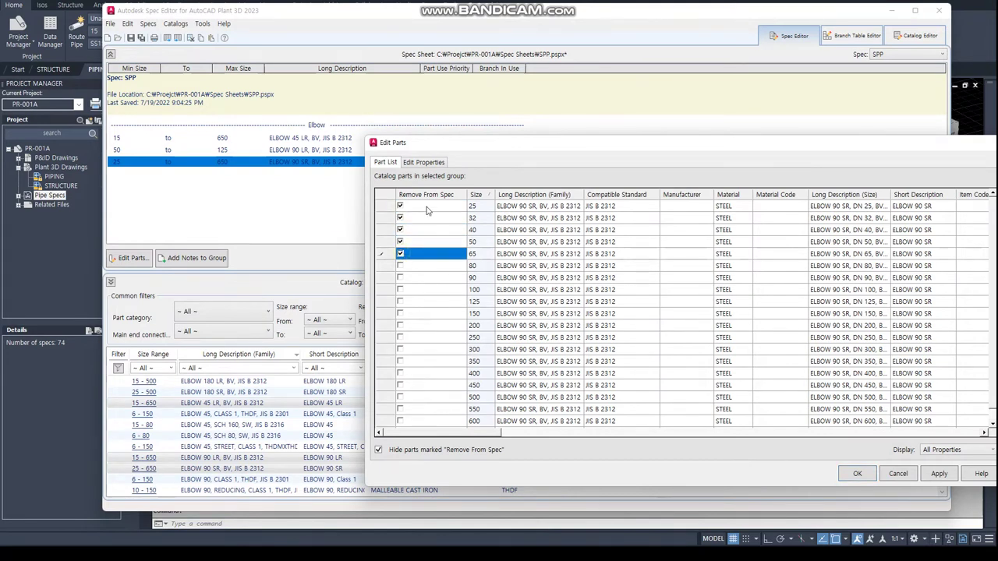
pyautogui.click(400, 266)
pyautogui.press('Down')
pyautogui.press('space')
pyautogui.press('Down')
pyautogui.press('space')
pyautogui.press('Down')
pyautogui.press('space')
pyautogui.press('Down')
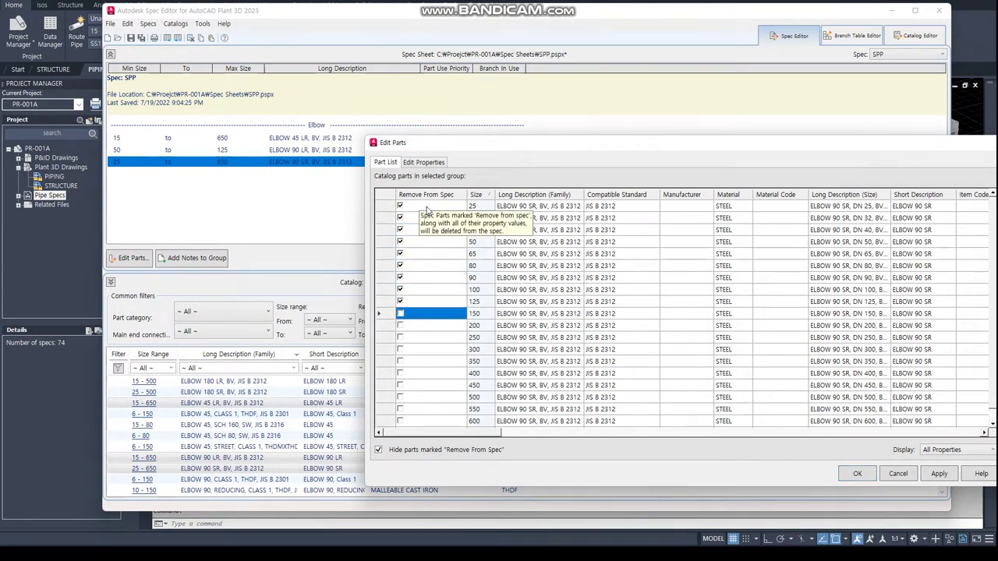
pyautogui.press('Down')
pyautogui.press('Down')
pyautogui.press('Down')
pyautogui.press('Down')
pyautogui.press('Down')
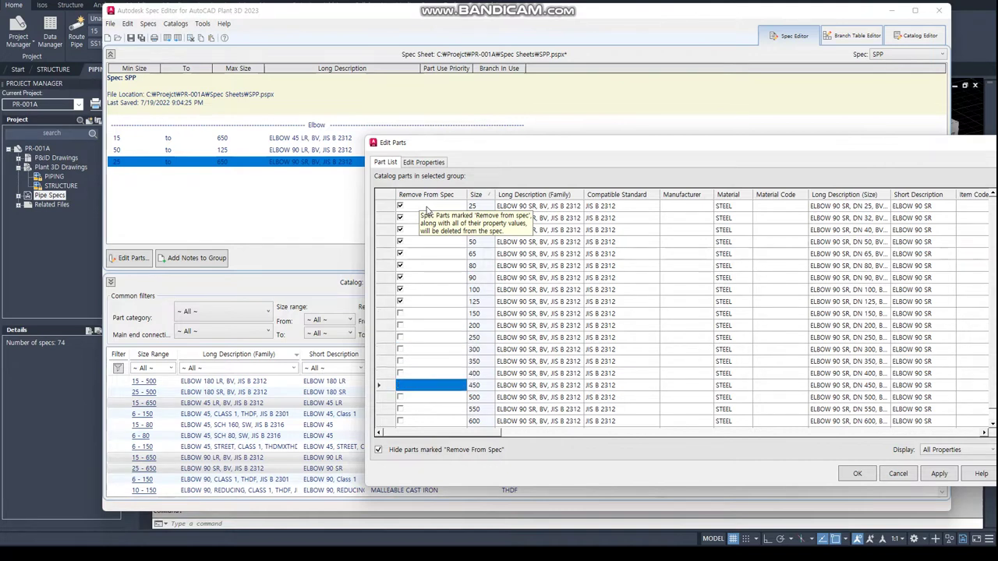
pyautogui.press('Down')
pyautogui.press('Down')
pyautogui.press('Down')
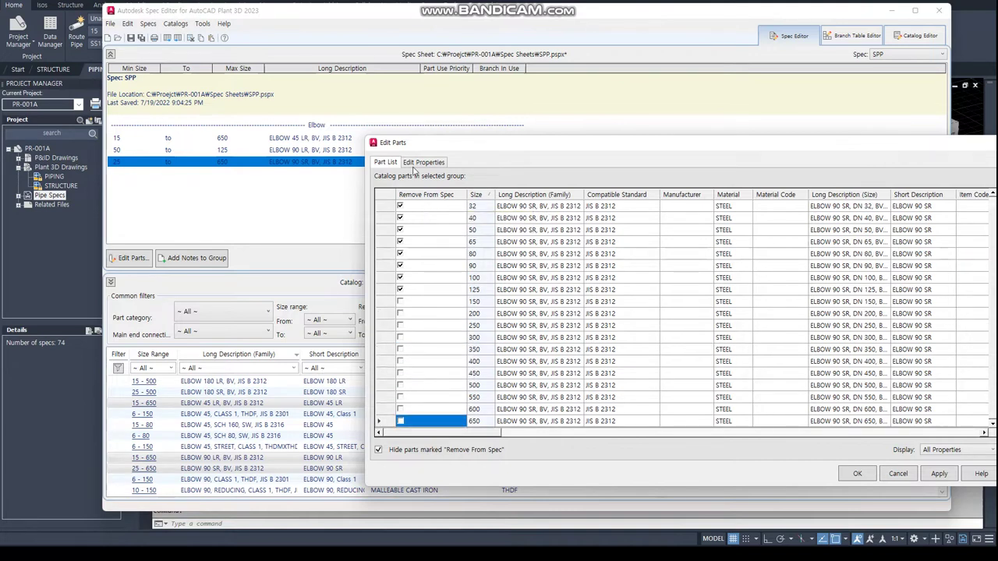
pyautogui.click(941, 475)
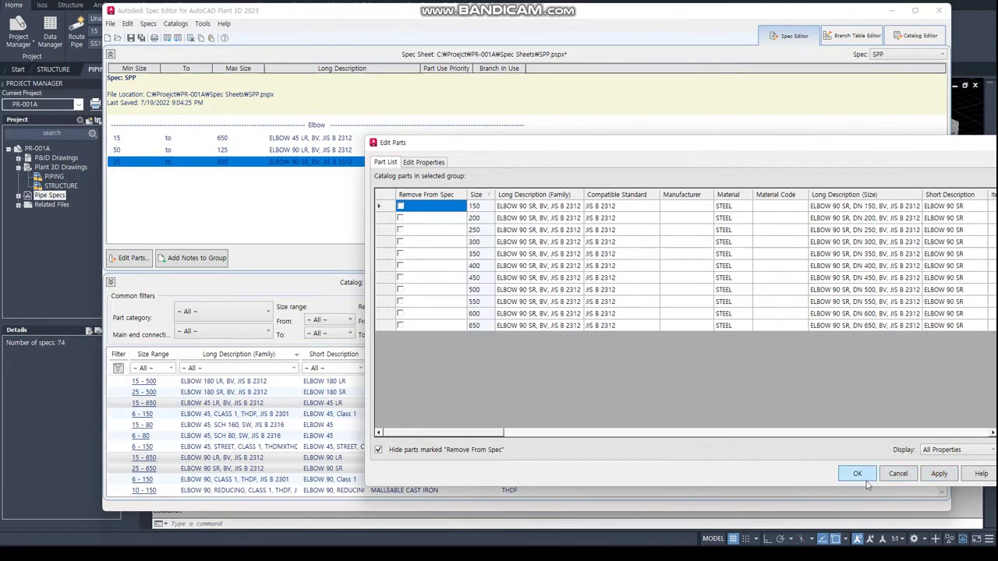
pyautogui.click(855, 475)
# Open Elbow part use priority and resolve the size 50 through 125 conflicts.
pyautogui.click(505, 139)
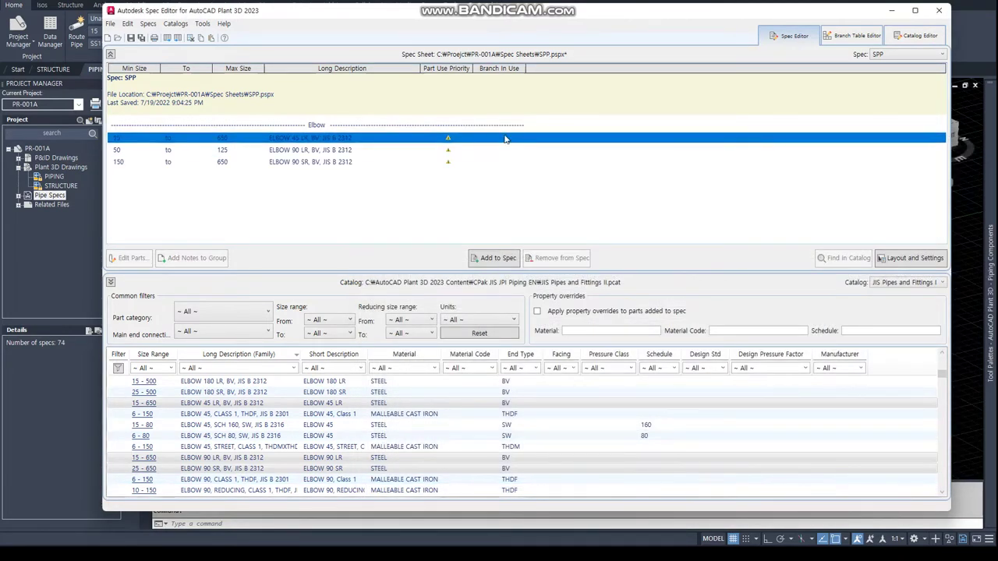
pyautogui.click(448, 141)
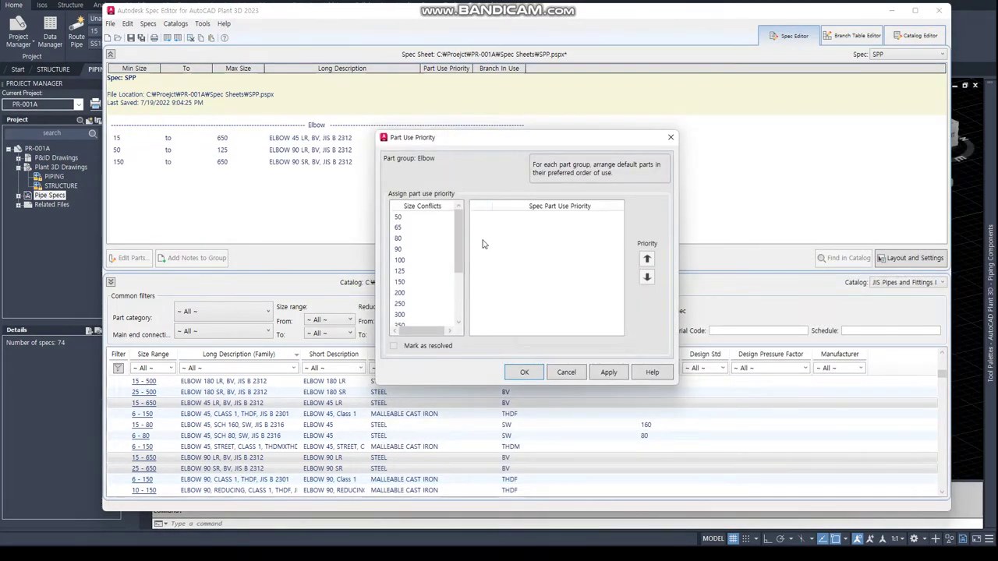
pyautogui.click(429, 217)
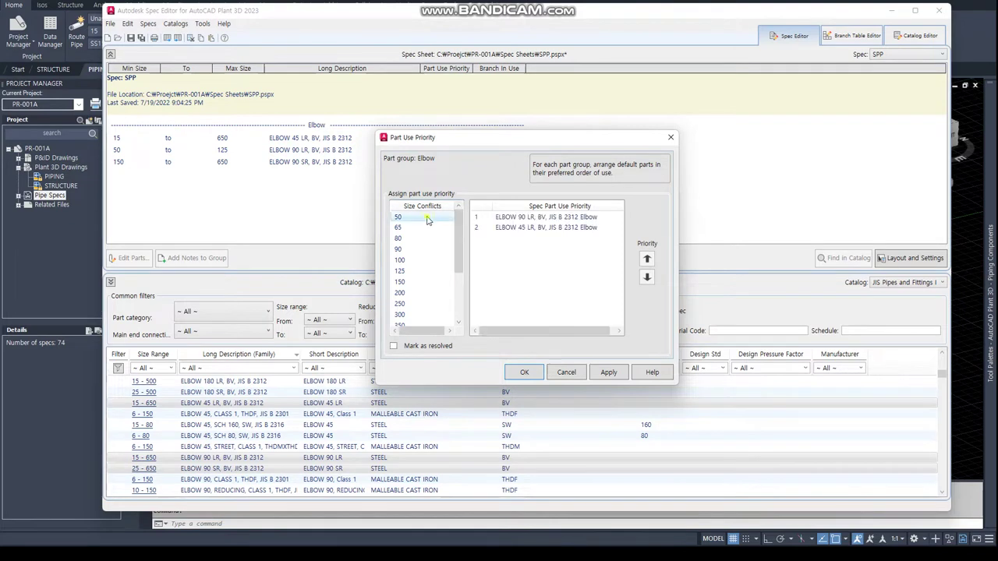
pyautogui.click(542, 221)
pyautogui.click(414, 346)
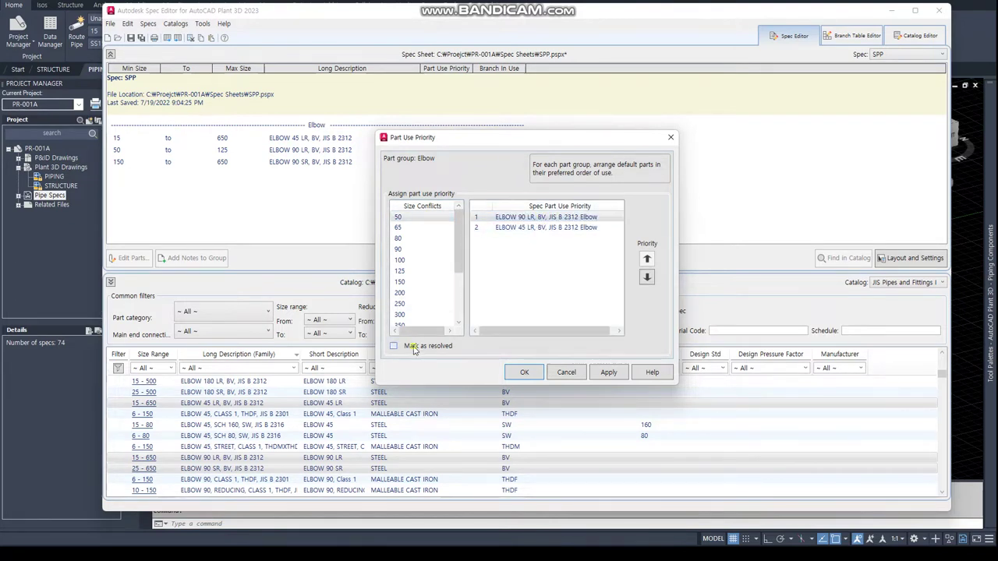
pyautogui.click(408, 227)
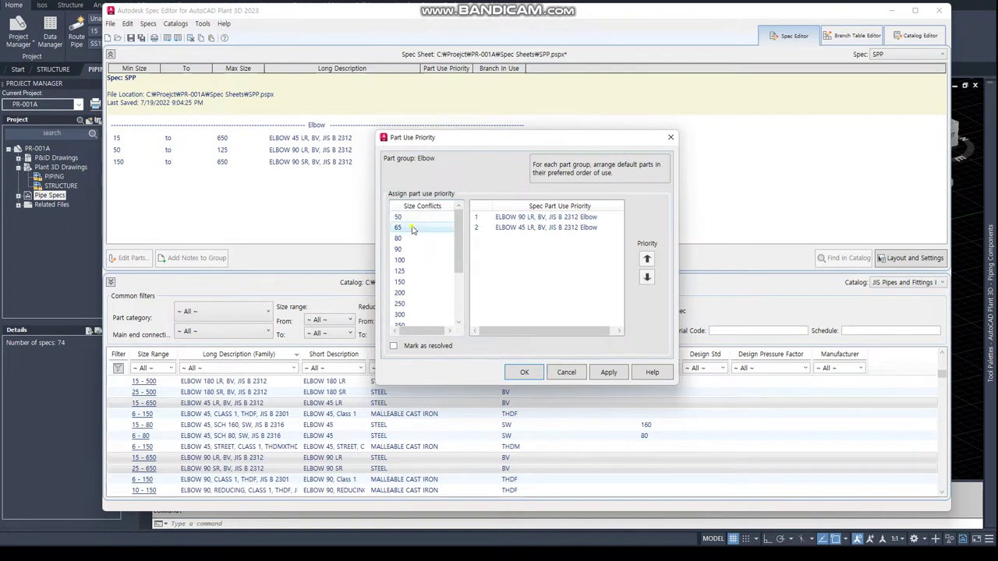
pyautogui.click(421, 346)
pyautogui.click(413, 239)
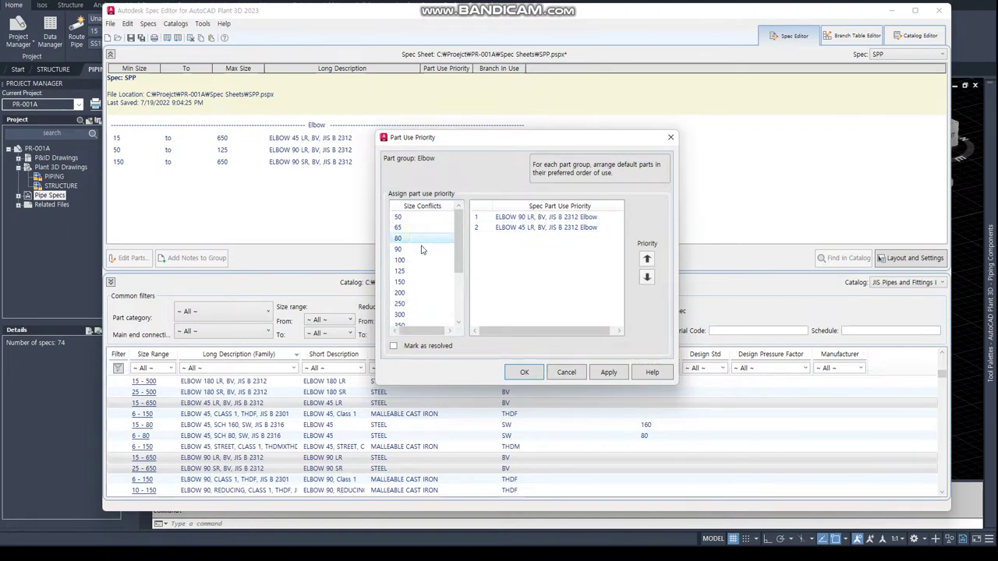
pyautogui.click(395, 346)
pyautogui.click(421, 251)
pyautogui.click(425, 347)
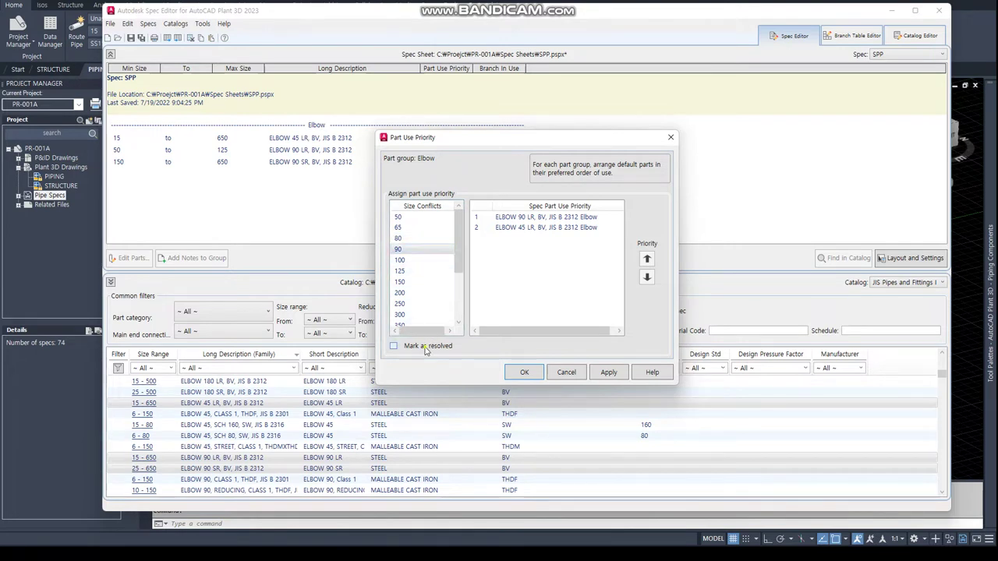
pyautogui.click(421, 259)
pyautogui.click(421, 346)
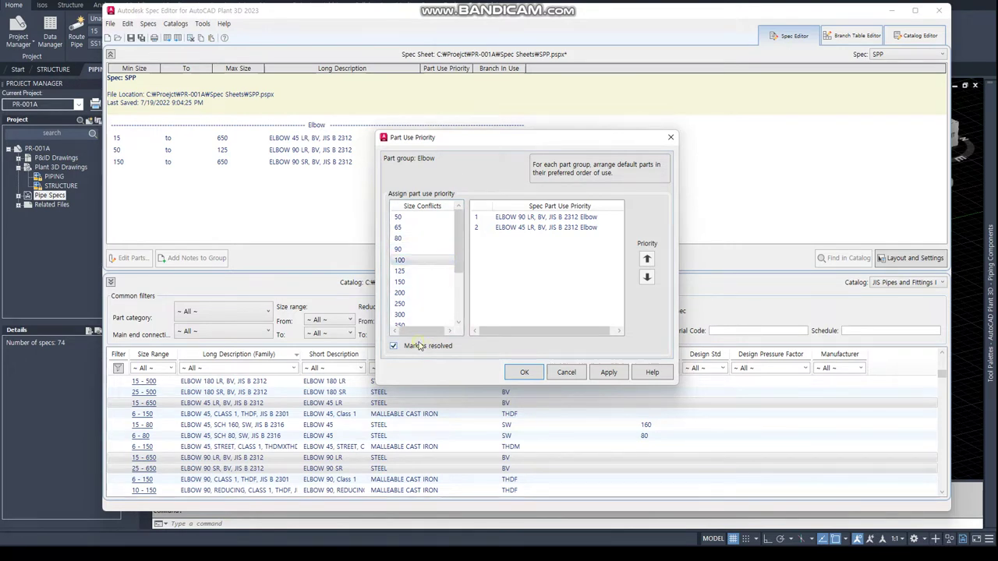
pyautogui.click(419, 271)
pyautogui.click(418, 347)
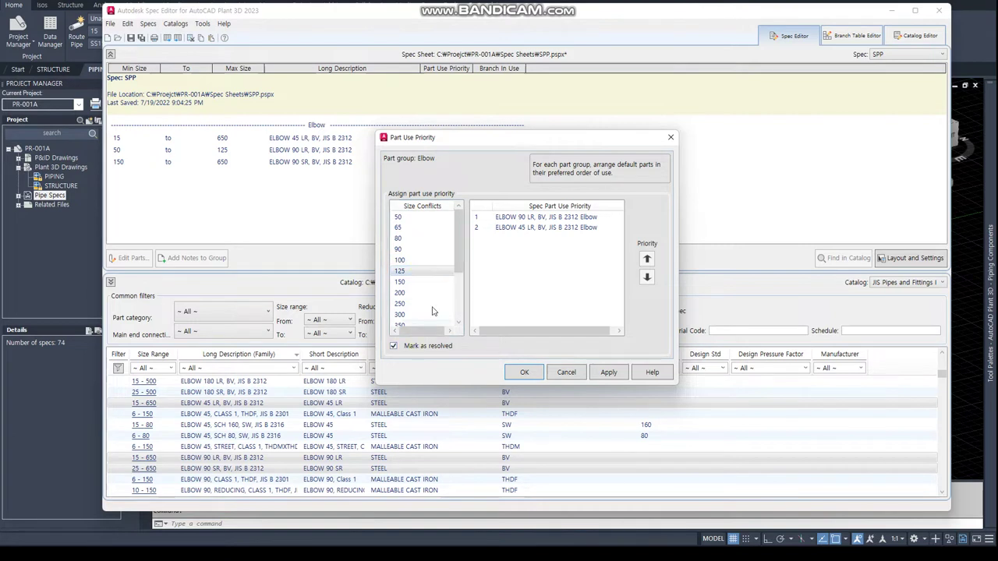
# Mark the Elbow size conflicts 150 through 450 as resolved.
pyautogui.scroll(-1, 426, 255)
pyautogui.click(427, 255)
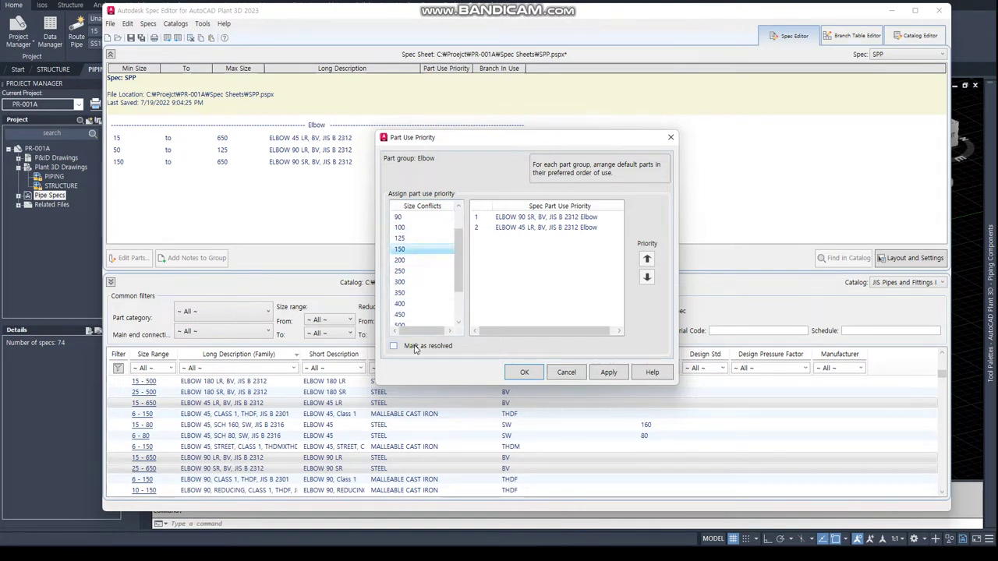
pyautogui.click(421, 345)
pyautogui.click(421, 259)
pyautogui.click(421, 346)
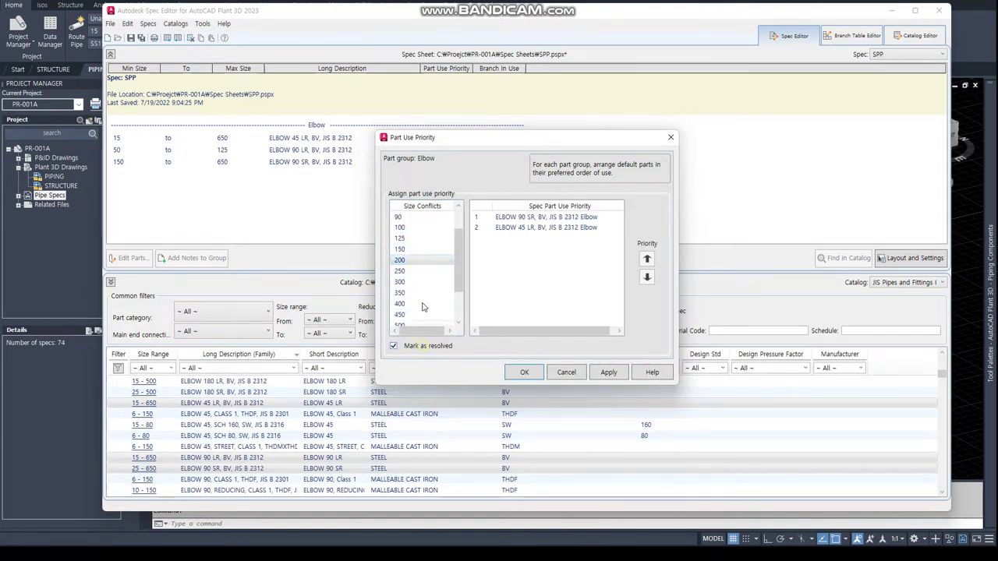
pyautogui.click(427, 270)
pyautogui.click(427, 346)
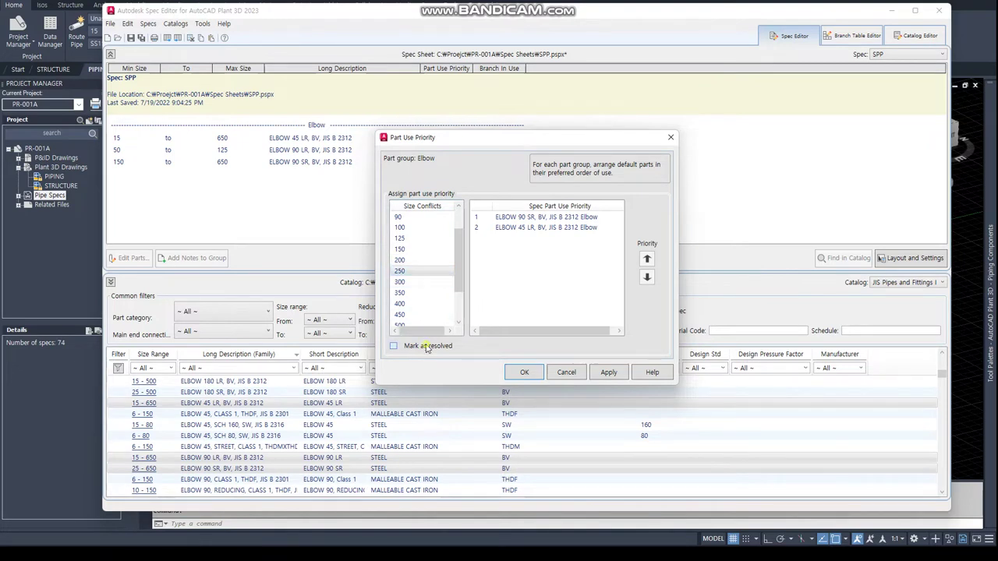
pyautogui.click(421, 282)
pyautogui.click(426, 345)
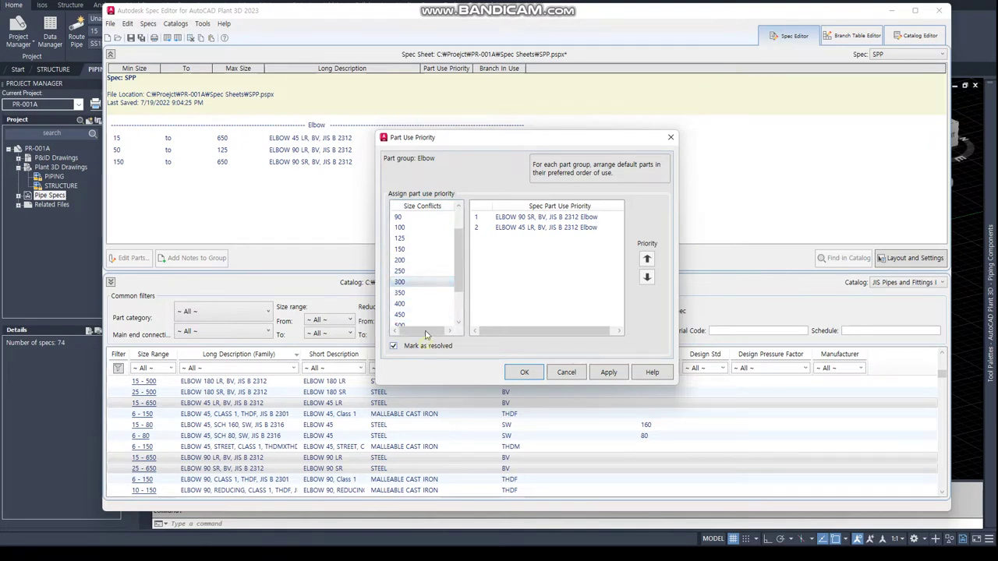
pyautogui.click(424, 292)
pyautogui.click(427, 345)
pyautogui.click(425, 303)
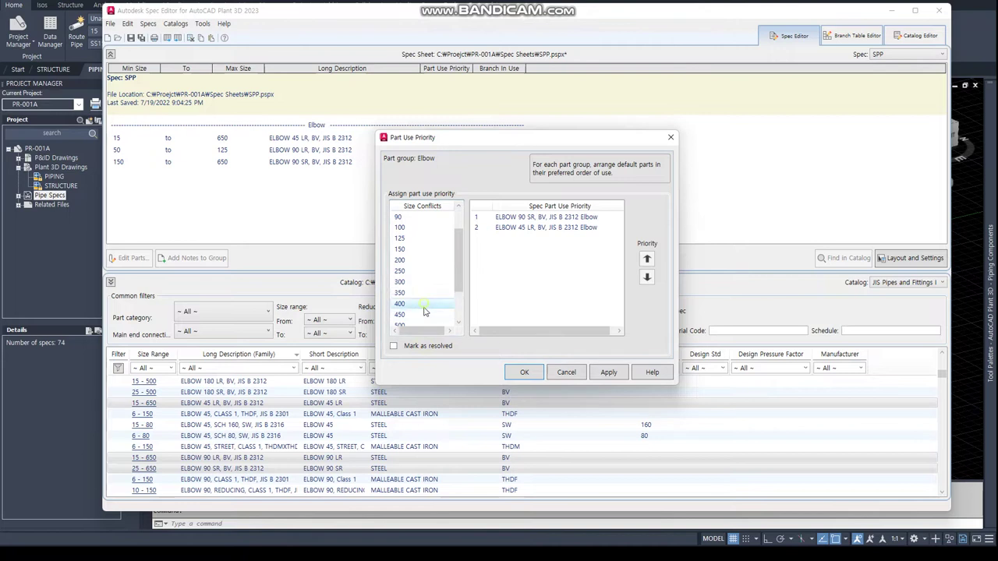
pyautogui.click(427, 345)
pyautogui.click(423, 315)
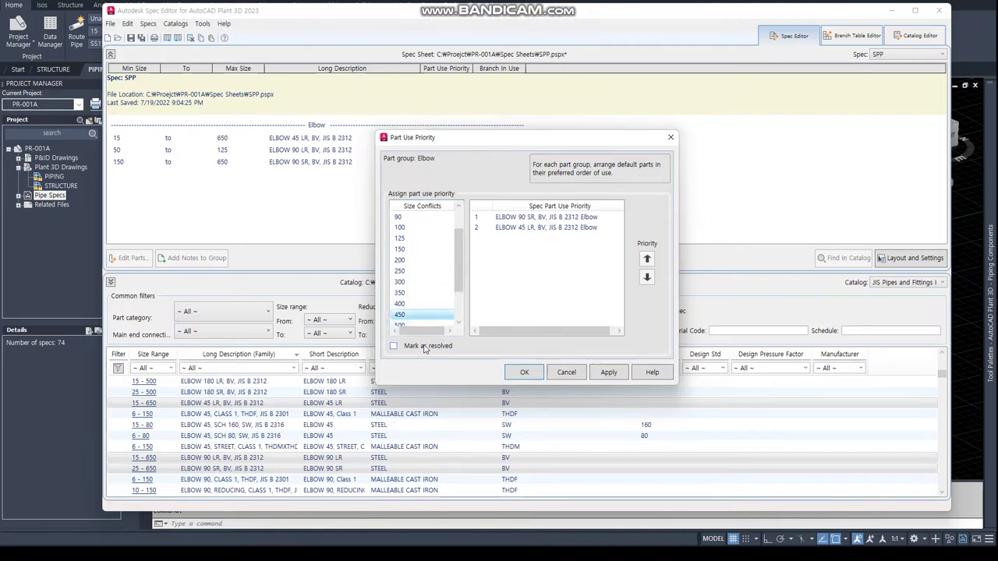
pyautogui.click(425, 347)
# Resolve the 500, 550 and 650 Elbow conflicts and confirm the priorities.
pyautogui.scroll(-1, 409, 290)
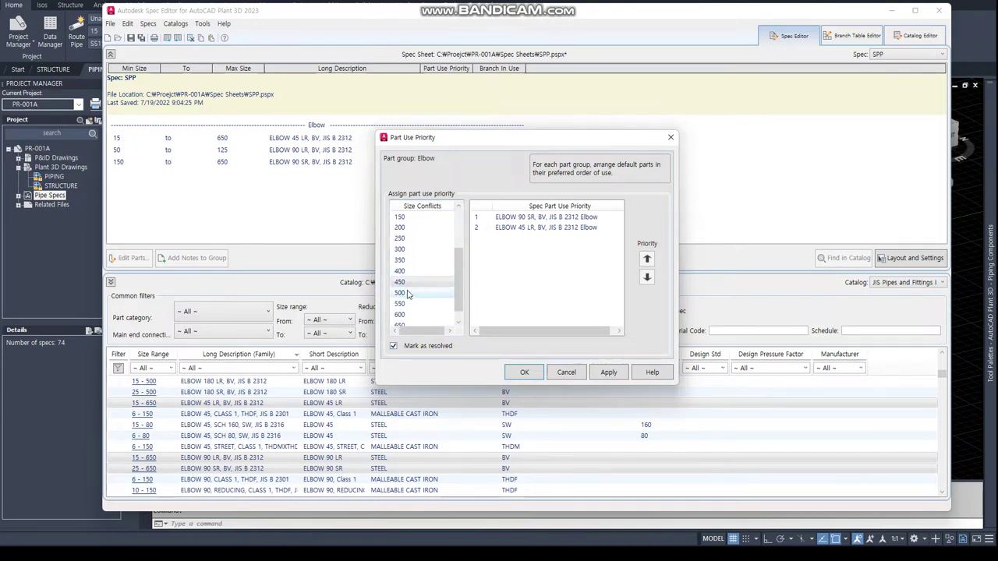
pyautogui.click(407, 292)
pyautogui.click(413, 304)
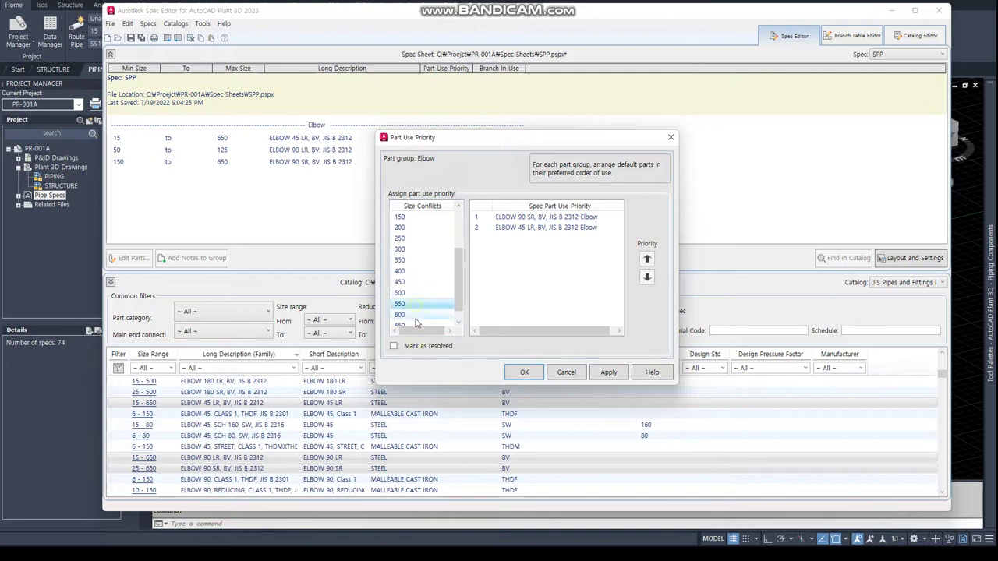
pyautogui.scroll(-1, 423, 312)
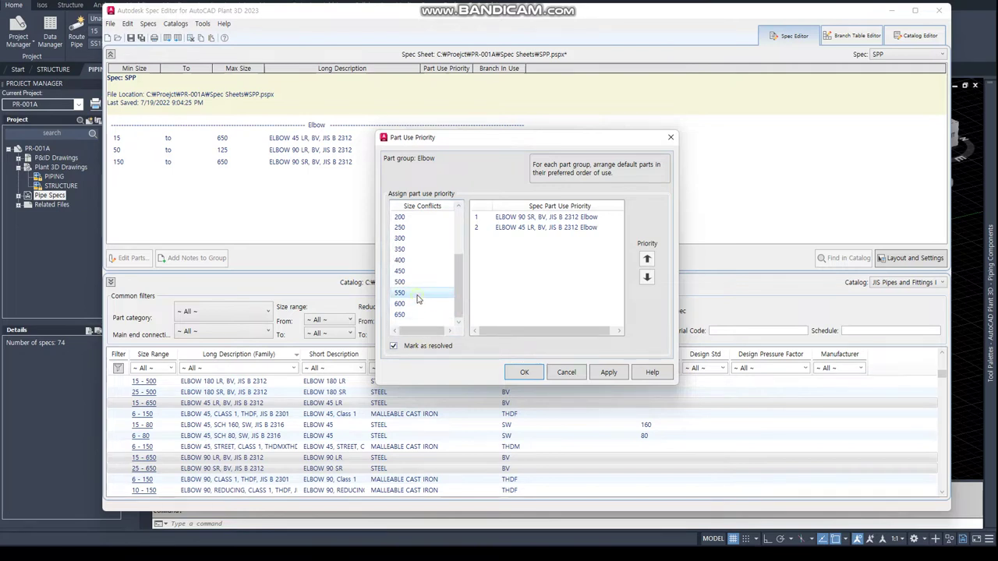
pyautogui.click(425, 347)
pyautogui.click(425, 314)
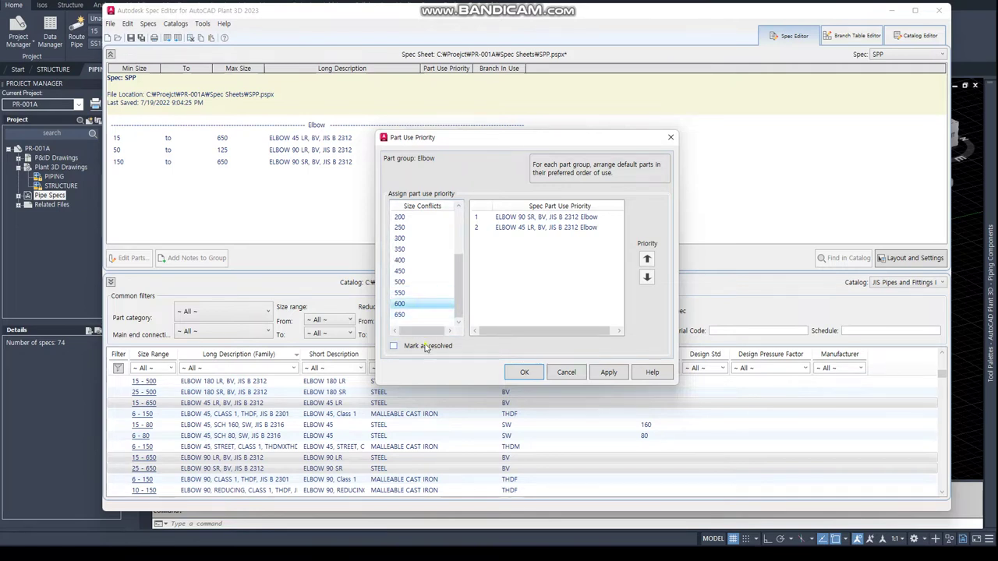
pyautogui.click(434, 347)
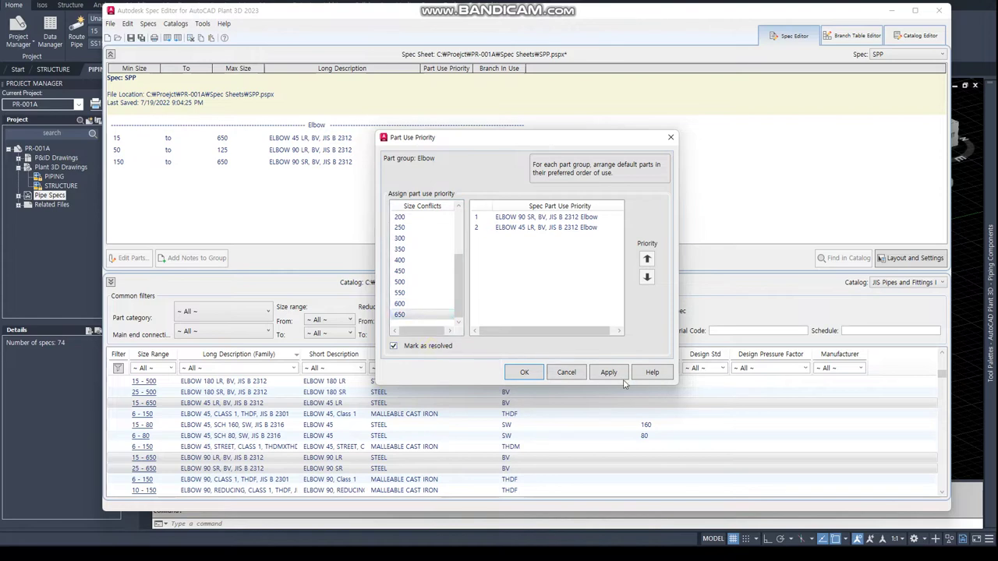
pyautogui.click(524, 373)
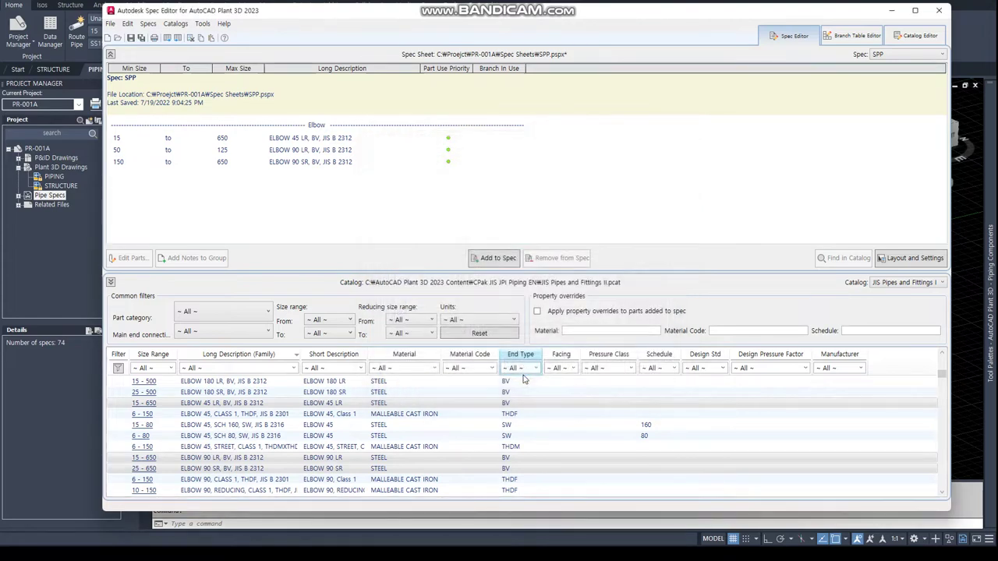
# Add the PIPE, SCH 40, JIS G 3455 catalog part to the SPP spec.
pyautogui.click(212, 469)
pyautogui.scroll(-2, 212, 469)
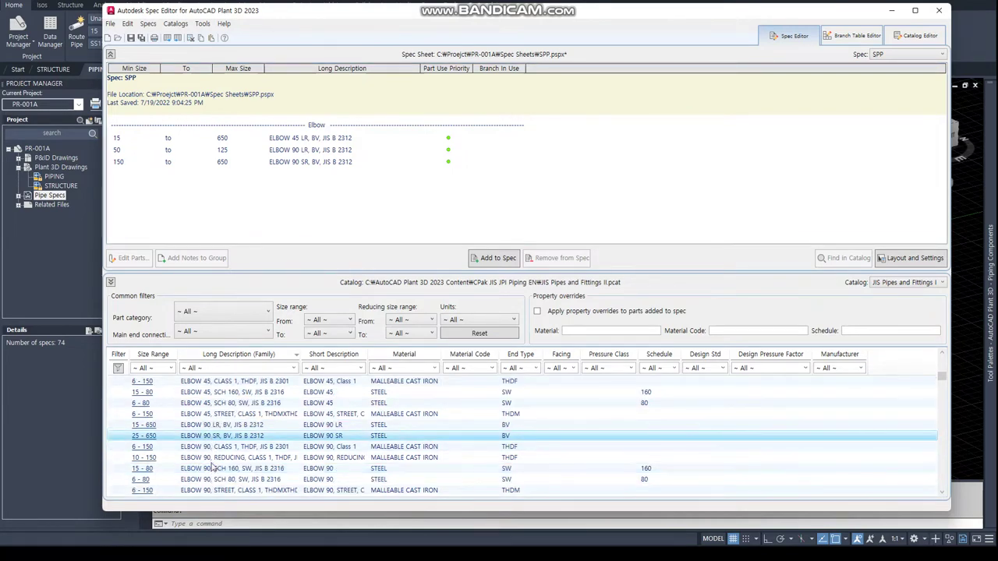
pyautogui.scroll(-2, 212, 466)
pyautogui.scroll(-2, 212, 464)
pyautogui.scroll(-2, 212, 464)
pyautogui.scroll(-2, 212, 463)
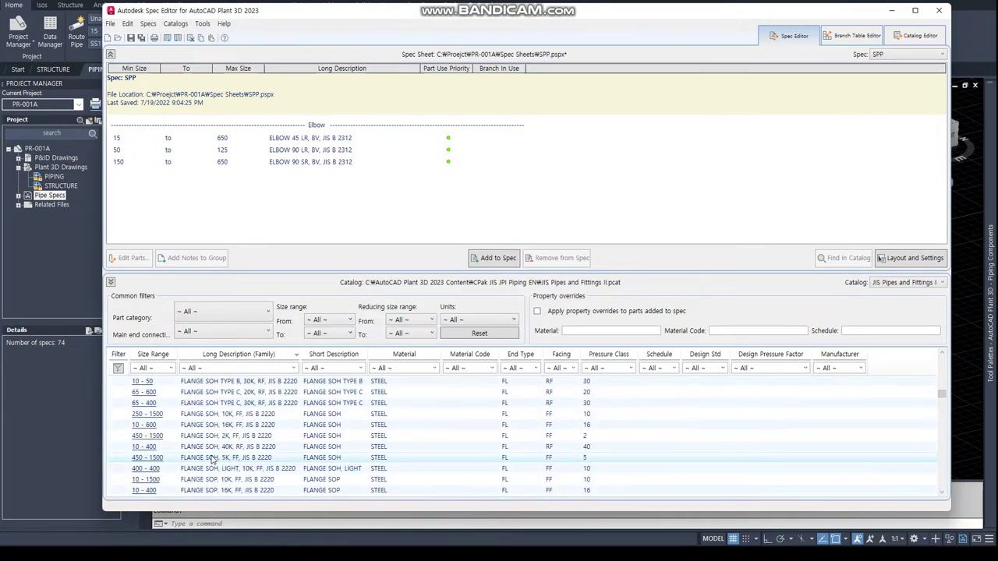
pyautogui.scroll(-2, 212, 460)
pyautogui.scroll(-2, 212, 457)
pyautogui.scroll(-2, 211, 452)
pyautogui.scroll(-2, 212, 452)
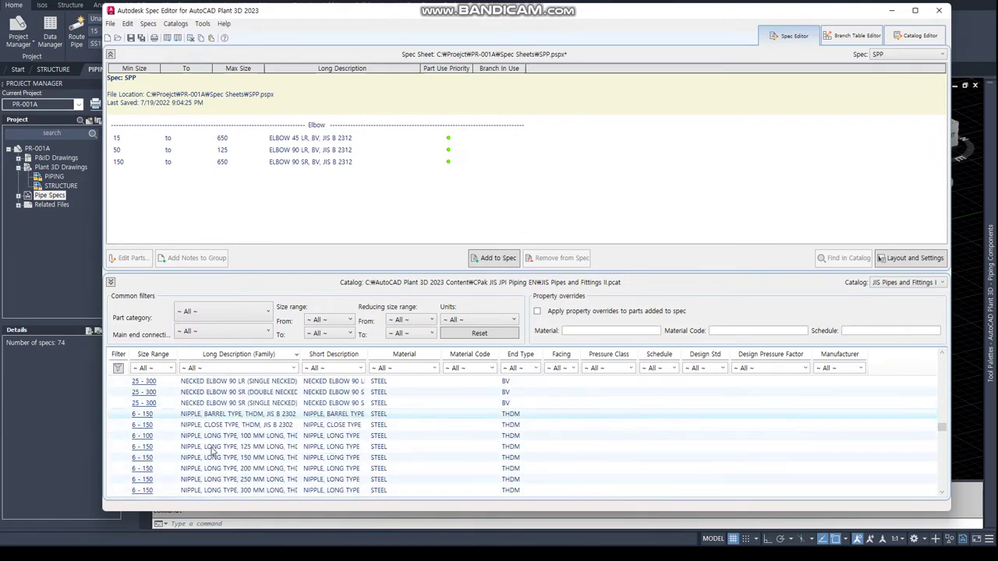
pyautogui.scroll(-2, 213, 450)
pyautogui.scroll(-2, 214, 449)
pyautogui.scroll(-2, 226, 438)
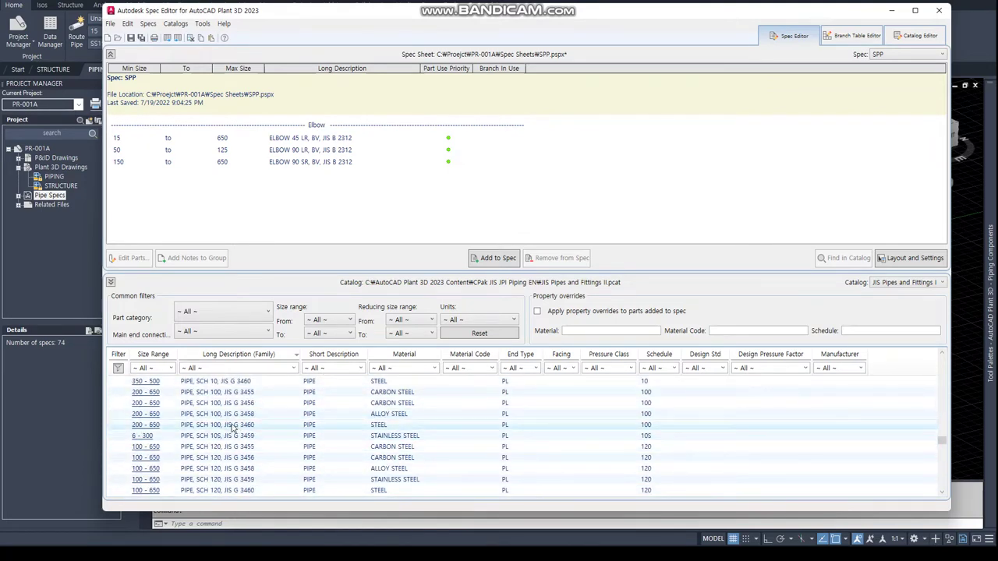
pyautogui.scroll(-2, 230, 433)
pyautogui.scroll(-2, 230, 444)
pyautogui.scroll(-2, 229, 456)
pyautogui.scroll(-2, 228, 468)
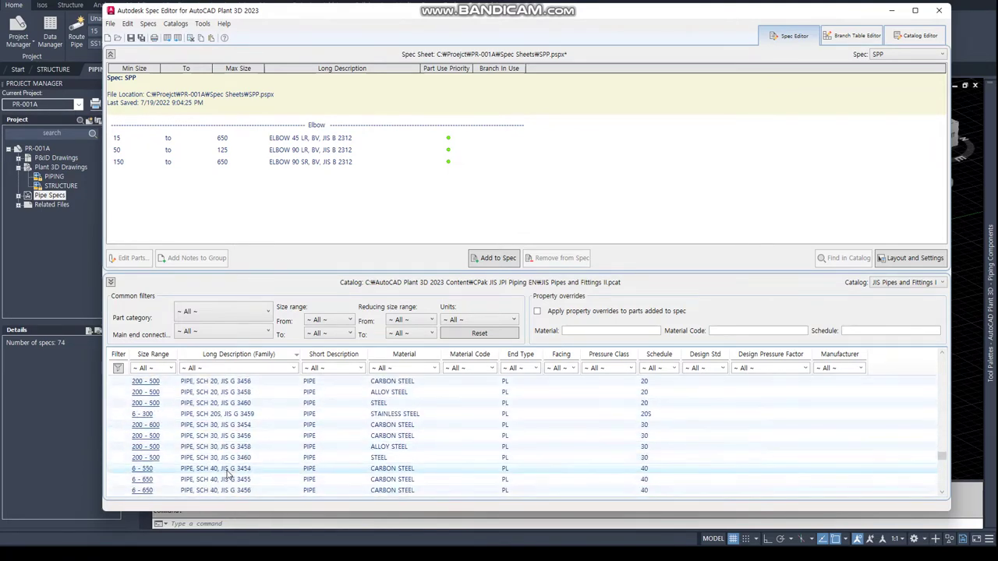
pyautogui.scroll(-1, 227, 468)
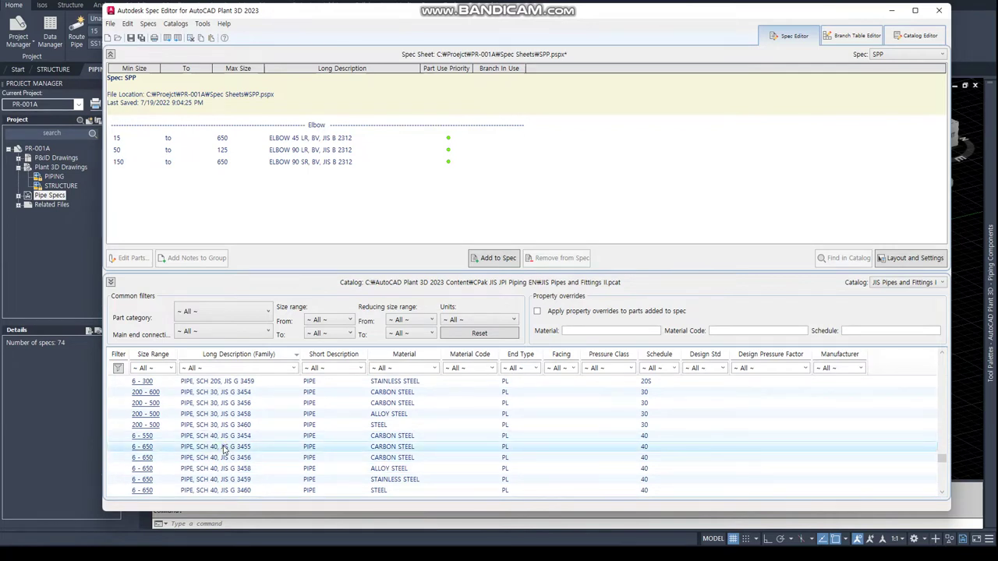
pyautogui.click(223, 447)
pyautogui.click(493, 263)
pyautogui.click(318, 192)
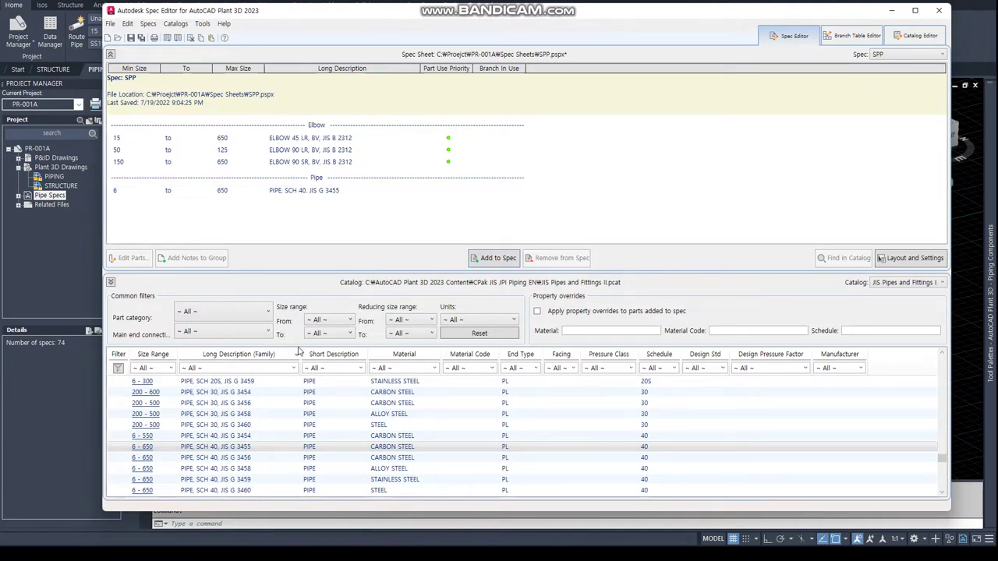
# Add REDUCER CONC, BV and REDUCER ECC, BV (JIS B 2312) together to the spec.
pyautogui.scroll(-2, 267, 445)
pyautogui.scroll(-2, 263, 445)
pyautogui.scroll(-2, 234, 445)
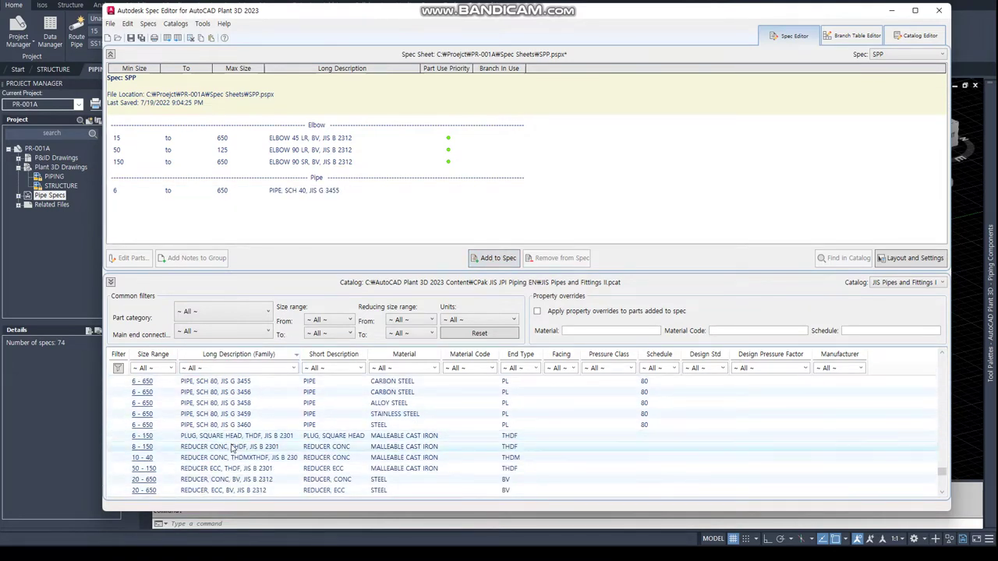
pyautogui.scroll(-1, 227, 451)
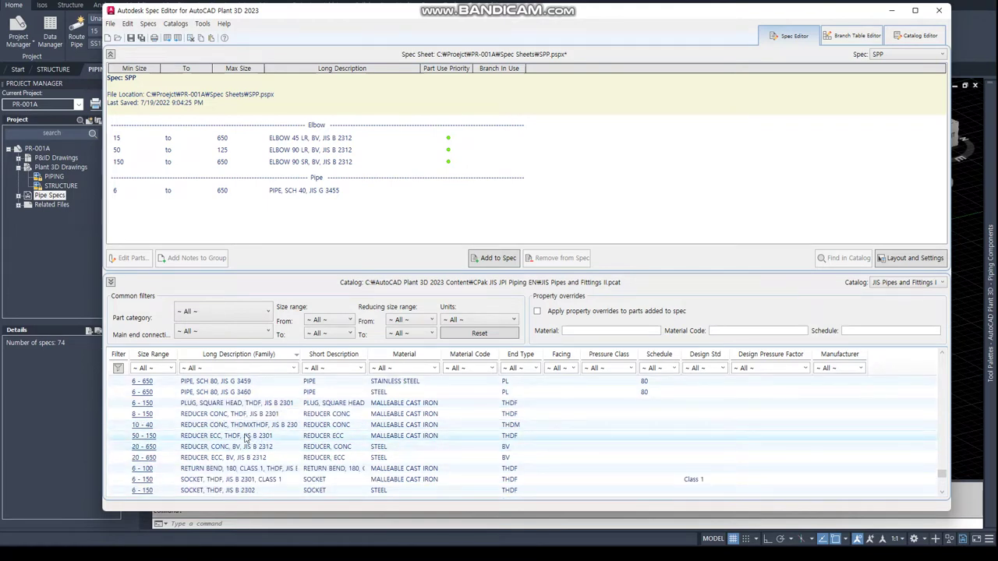
pyautogui.click(248, 437)
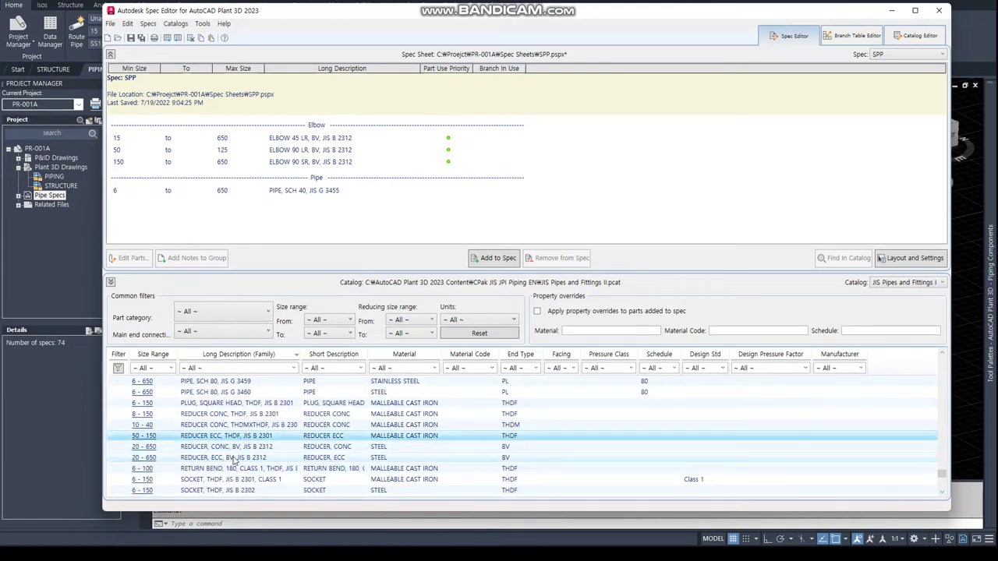
pyautogui.click(248, 447)
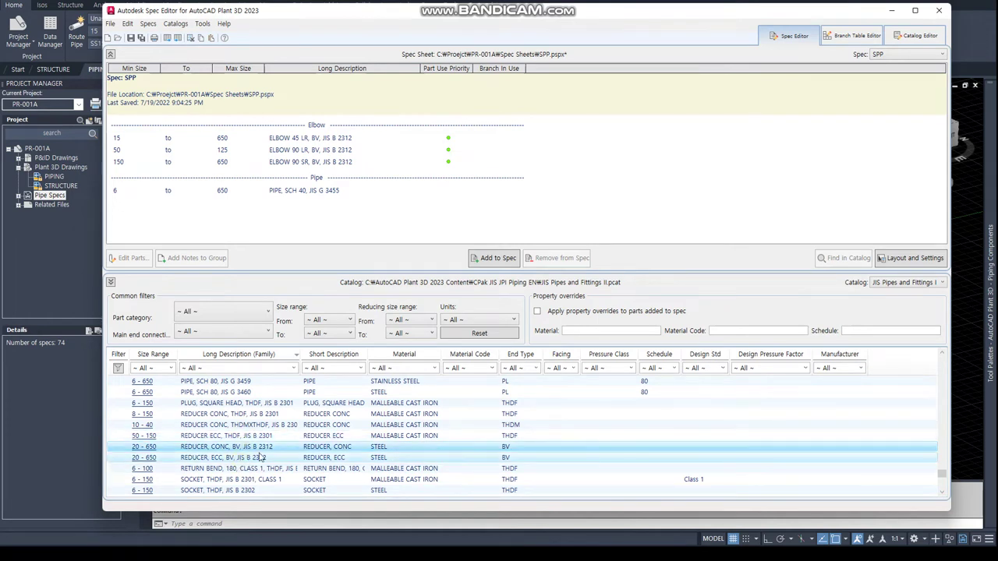
pyautogui.keyDown('shift'); pyautogui.click(262, 457); pyautogui.keyUp('shift')
pyautogui.click(495, 262)
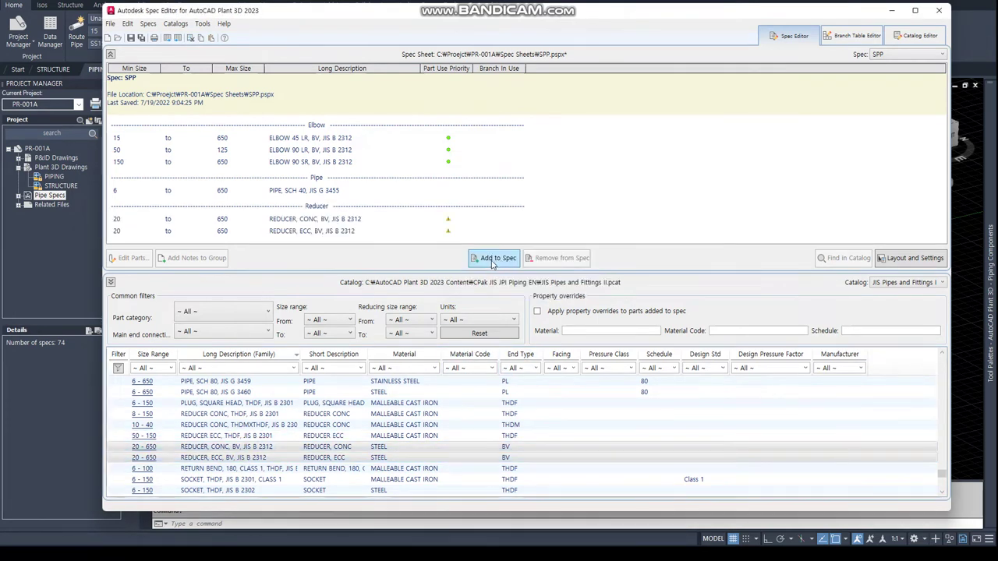
# Review the part use priority of the concentric and eccentric BV reducers.
pyautogui.click(447, 230)
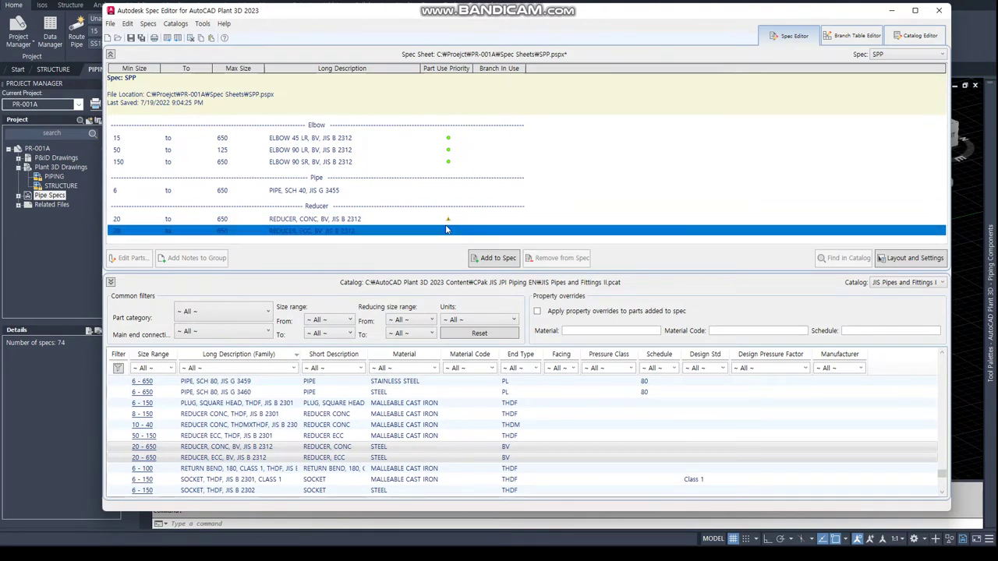
pyautogui.click(450, 220)
pyautogui.click(450, 220)
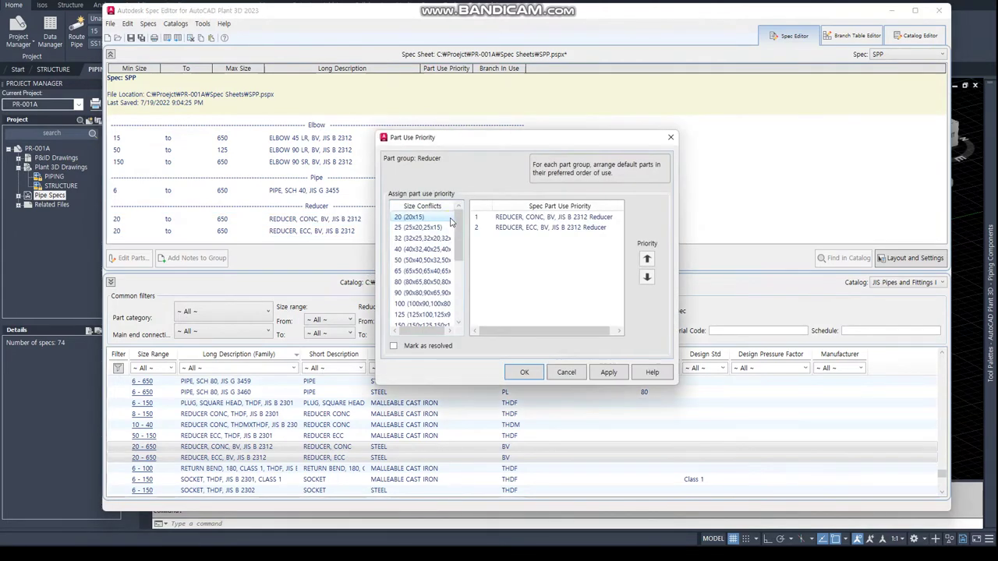
pyautogui.moveTo(459, 234)
pyautogui.mouseDown()
pyautogui.moveTo(463, 314)
pyautogui.moveTo(460, 222)
pyautogui.mouseUp()
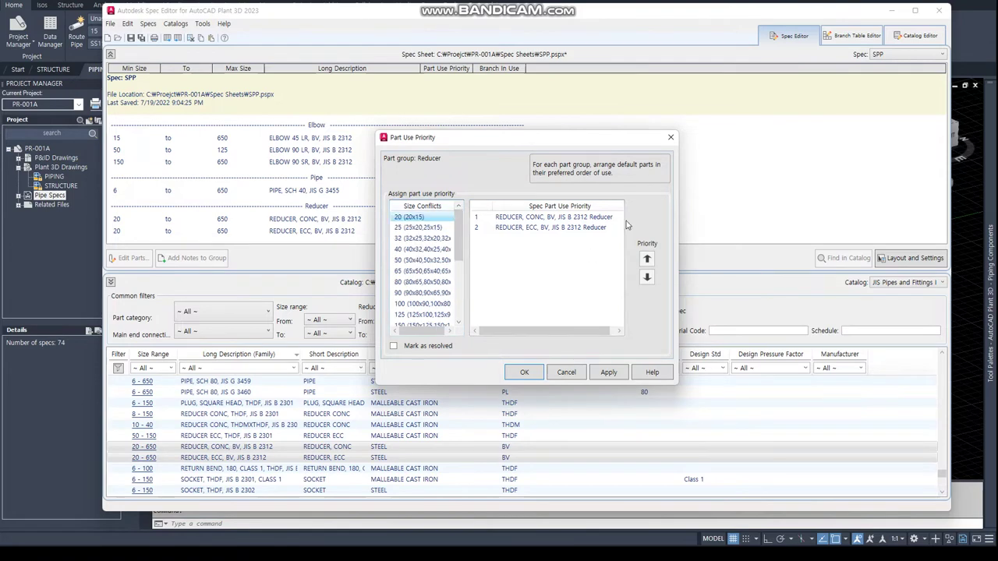
pyautogui.click(670, 138)
# Add TEE (RED), BV and TEE, BV from JIS B 2312 to the spec.
pyautogui.scroll(-1, 227, 448)
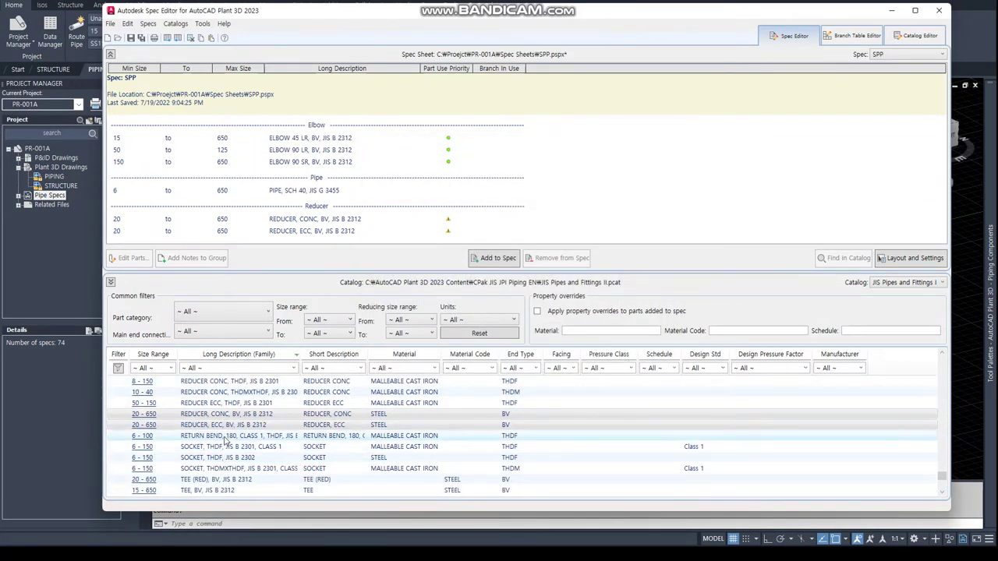
pyautogui.scroll(-1, 224, 442)
pyautogui.click(215, 447)
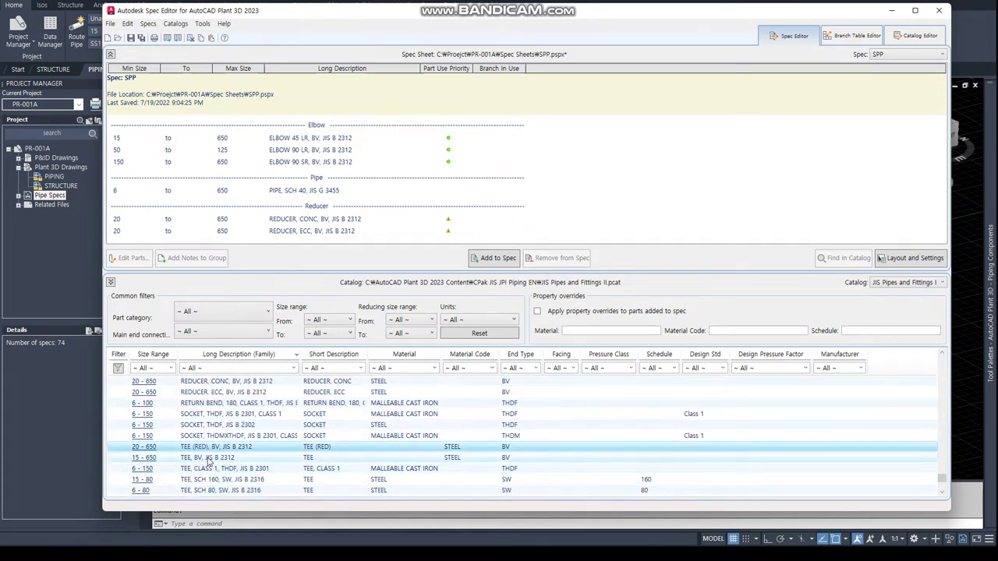
pyautogui.keyDown('ctrl'); pyautogui.click(248, 458); pyautogui.keyUp('ctrl')
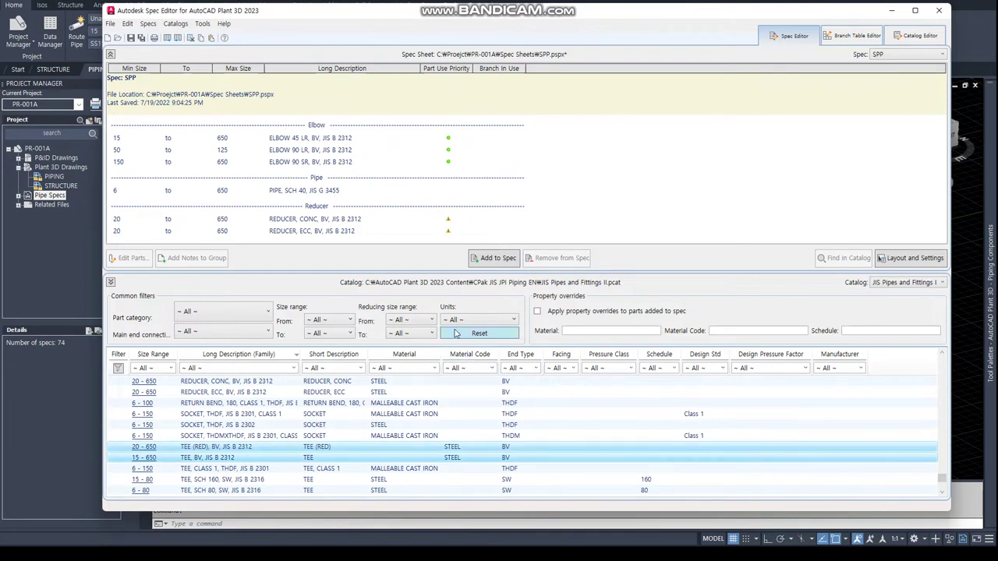
pyautogui.click(498, 258)
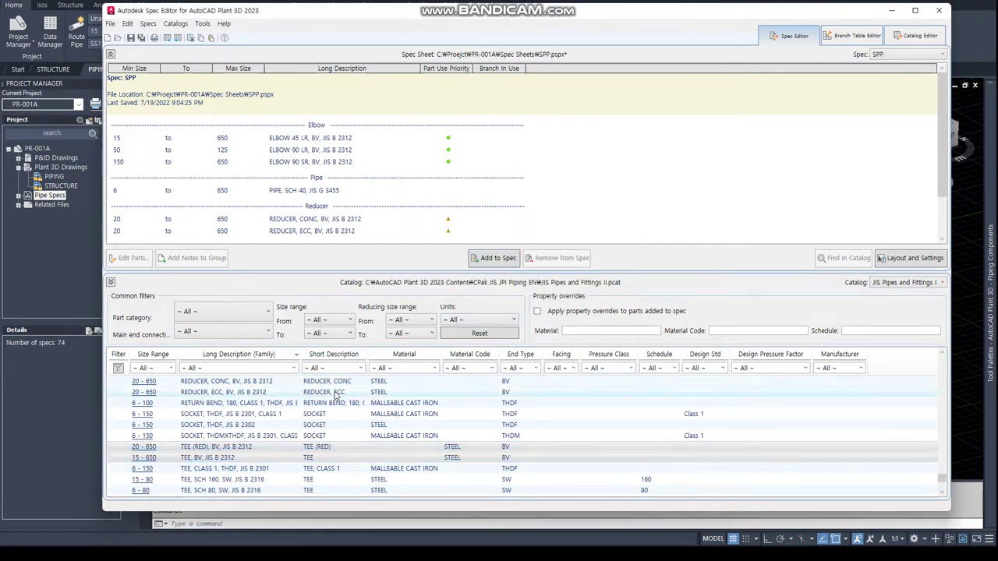
# Add ELBOW 90, SCH 80, SW (JIS B 2316, 6–80) to the spec.
pyautogui.scroll(1, 244, 462)
pyautogui.scroll(2, 244, 461)
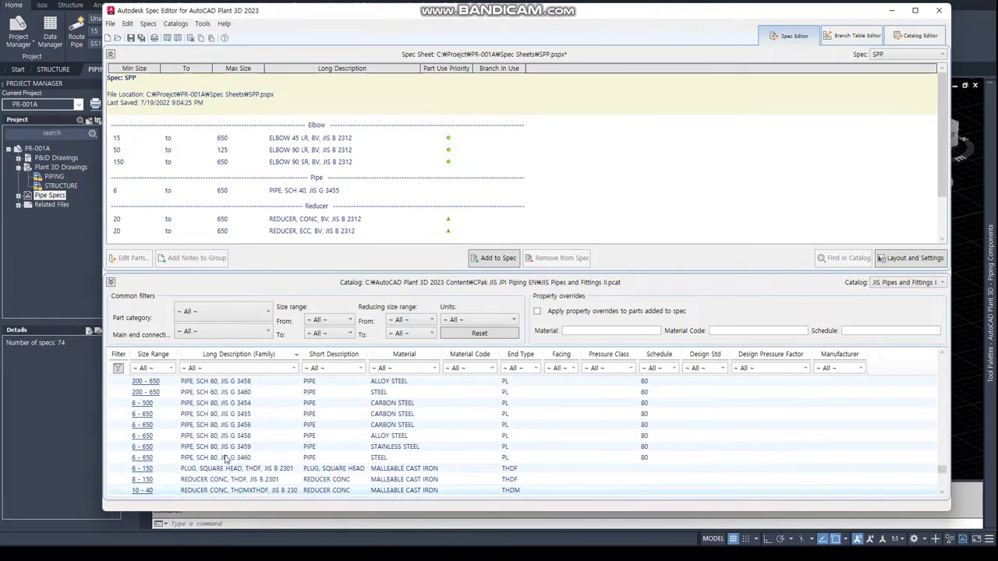
pyautogui.scroll(2, 238, 460)
pyautogui.scroll(1, 230, 459)
pyautogui.scroll(2, 224, 459)
pyautogui.scroll(2, 224, 458)
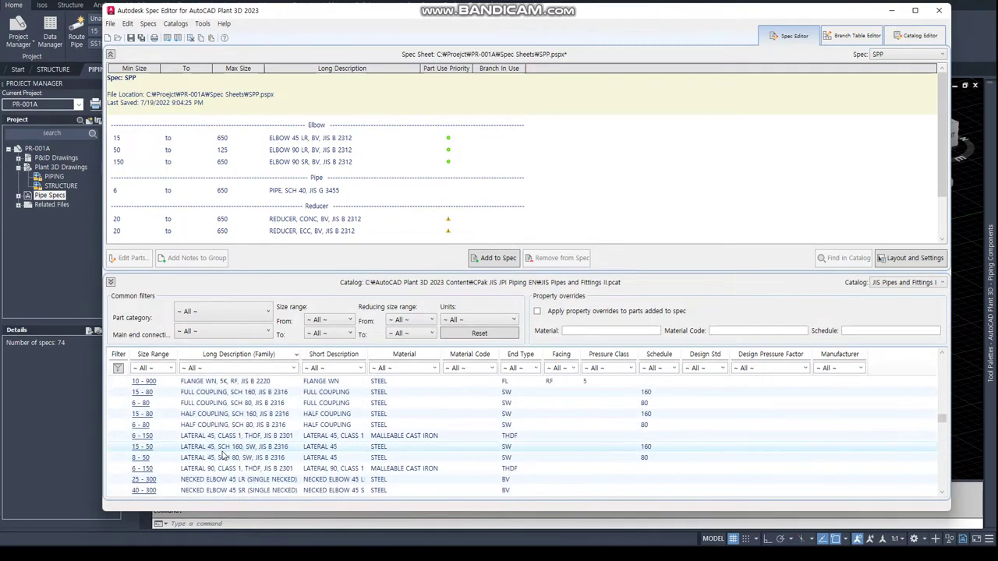
pyautogui.scroll(2, 223, 457)
pyautogui.scroll(2, 223, 455)
pyautogui.scroll(2, 224, 454)
pyautogui.scroll(3, 224, 452)
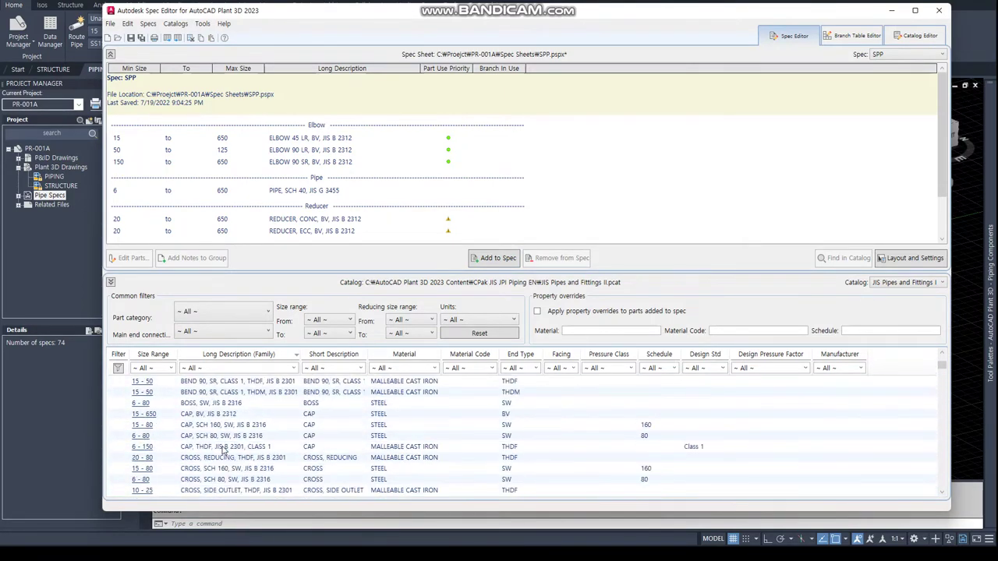
pyautogui.scroll(2, 224, 451)
pyautogui.scroll(-1, 224, 450)
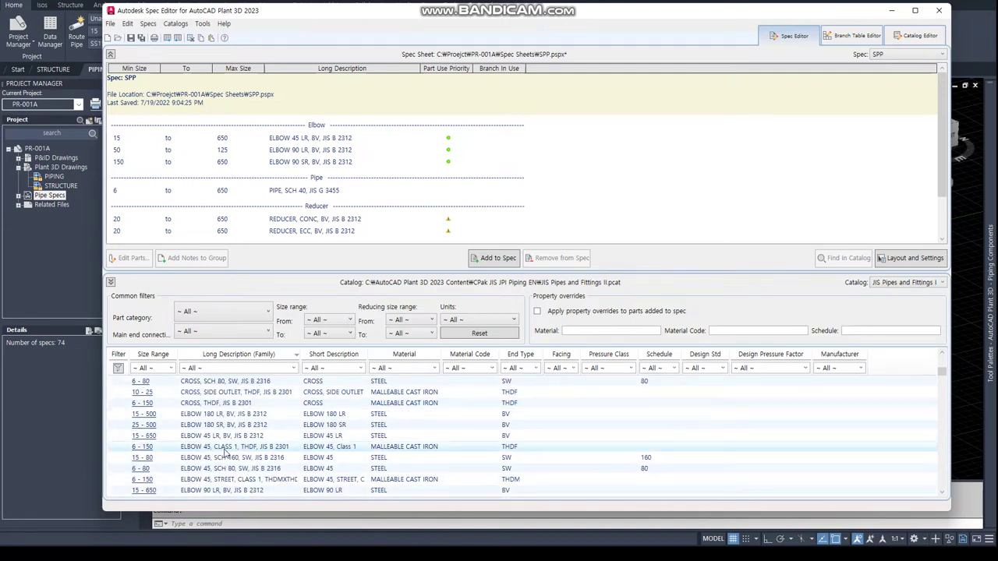
pyautogui.scroll(-1, 234, 452)
pyautogui.scroll(-1, 244, 454)
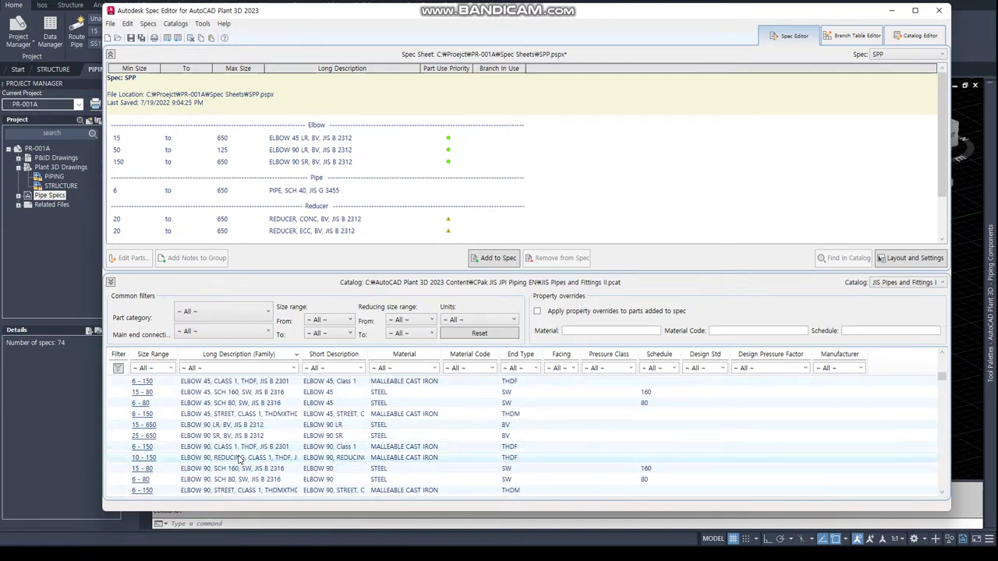
pyautogui.click(242, 478)
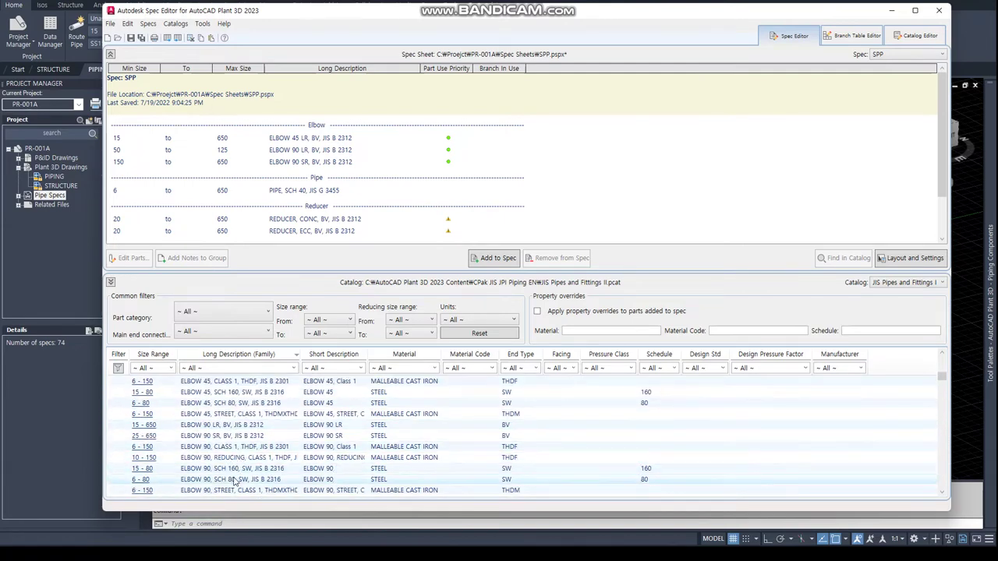
pyautogui.click(490, 263)
# Add TEE, SCH 80, SW to the spec.
pyautogui.scroll(-3, 258, 460)
pyautogui.scroll(-2, 258, 463)
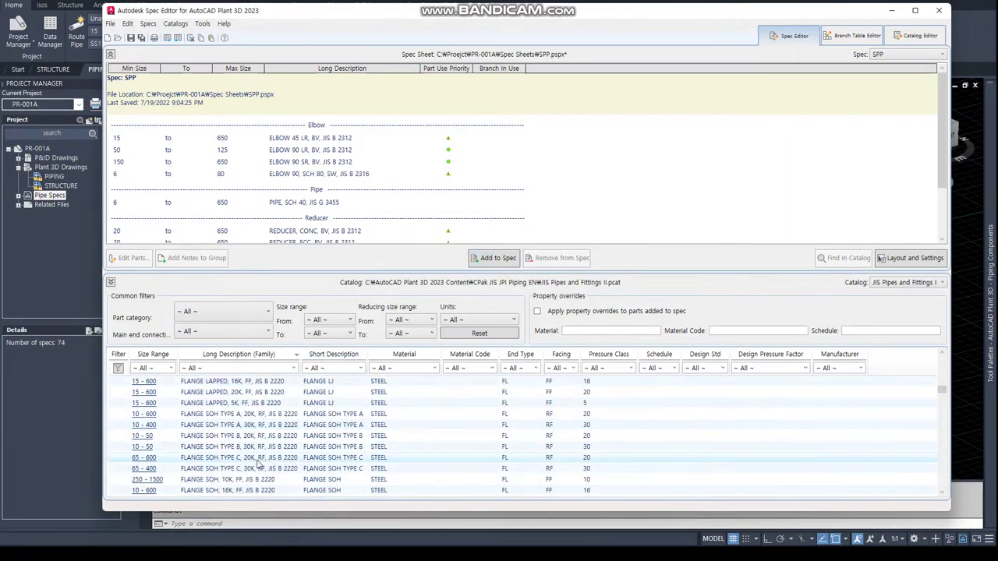
pyautogui.scroll(-2, 253, 464)
pyautogui.scroll(-3, 242, 468)
pyautogui.scroll(-3, 230, 469)
pyautogui.scroll(-2, 218, 472)
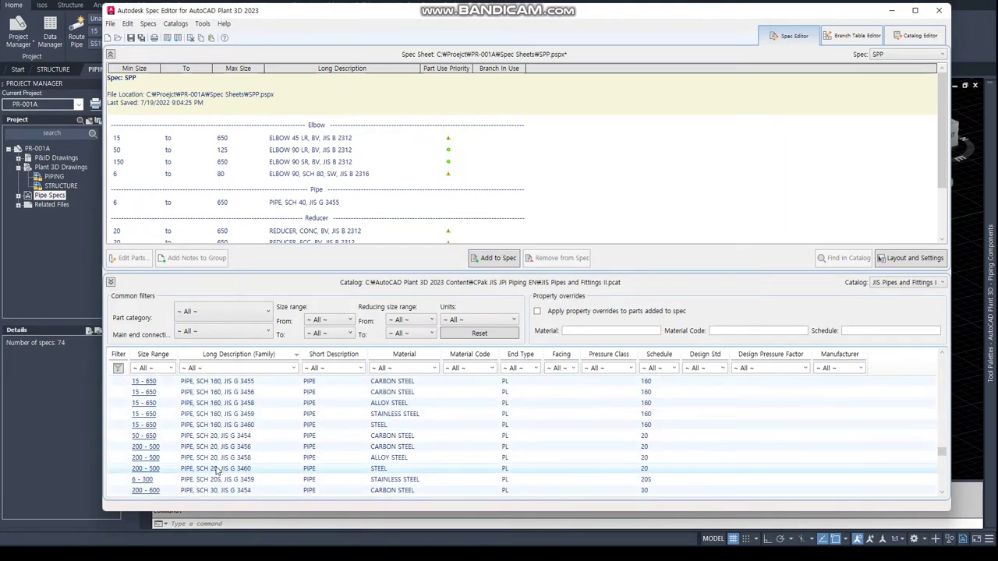
pyautogui.scroll(-3, 219, 471)
pyautogui.scroll(-3, 221, 460)
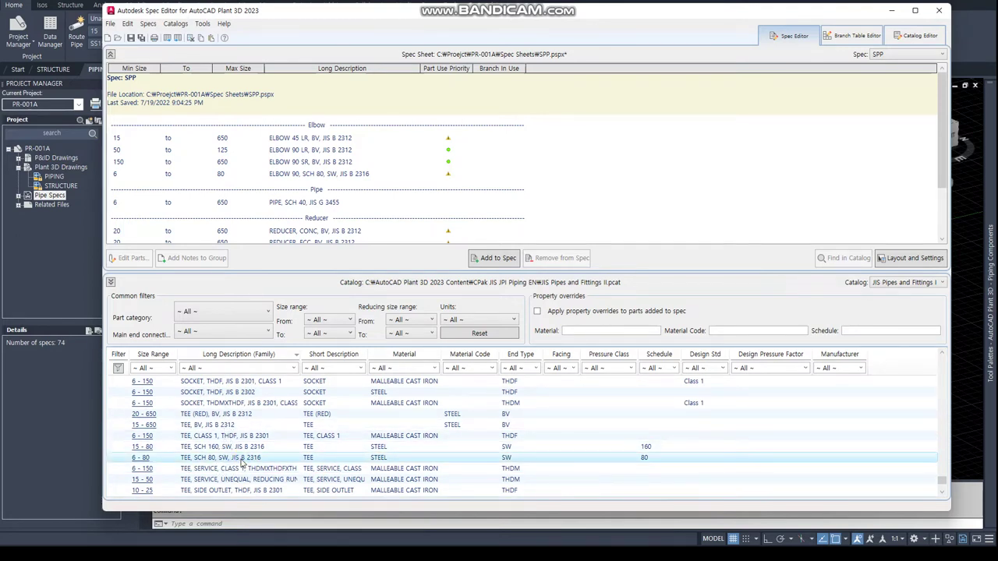
pyautogui.click(244, 462)
pyautogui.click(498, 258)
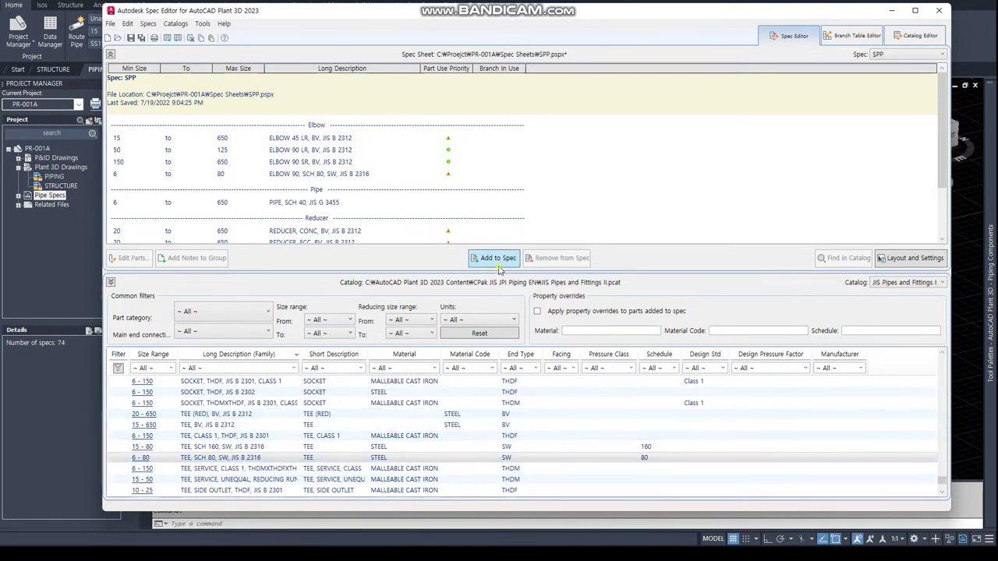
pyautogui.click(447, 142)
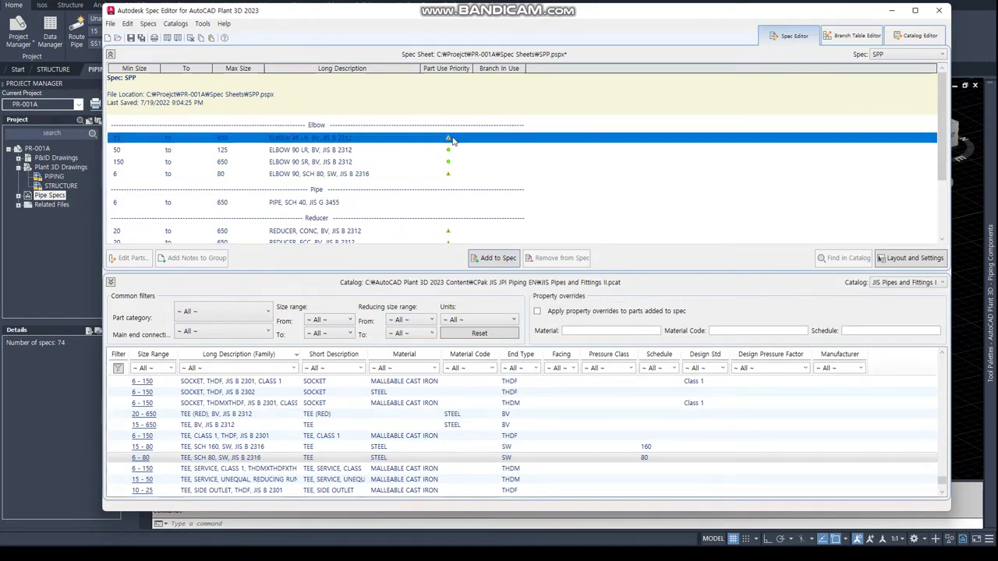
# Remove sizes 50, 65 and 80 from ELBOW 90, SCH 80, SW, leaving sizes 6–40.
pyautogui.doubleClick(379, 175)
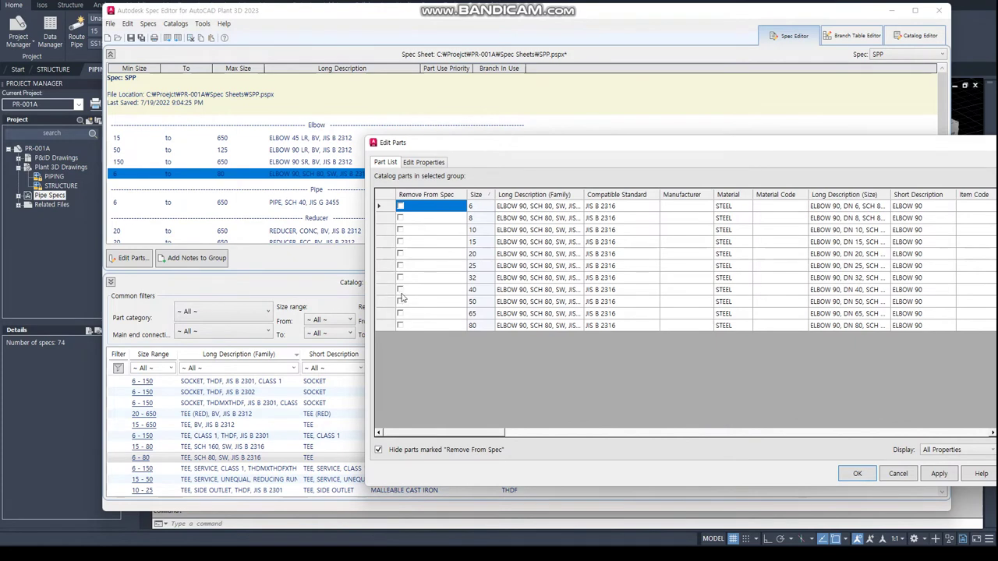
pyautogui.click(400, 302)
pyautogui.click(400, 313)
pyautogui.click(401, 326)
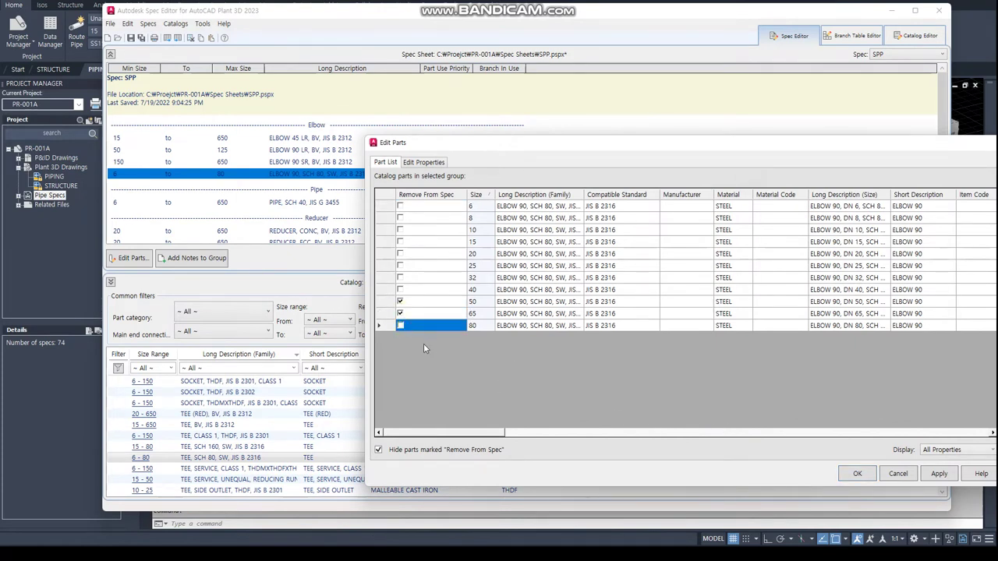
pyautogui.click(400, 327)
pyautogui.click(401, 327)
pyautogui.click(940, 474)
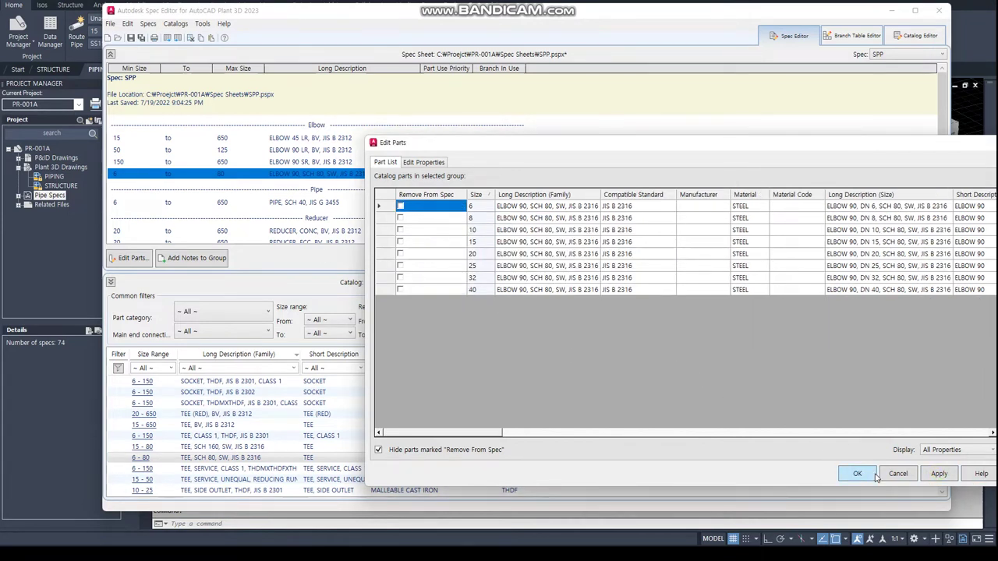
pyautogui.click(864, 475)
pyautogui.click(448, 140)
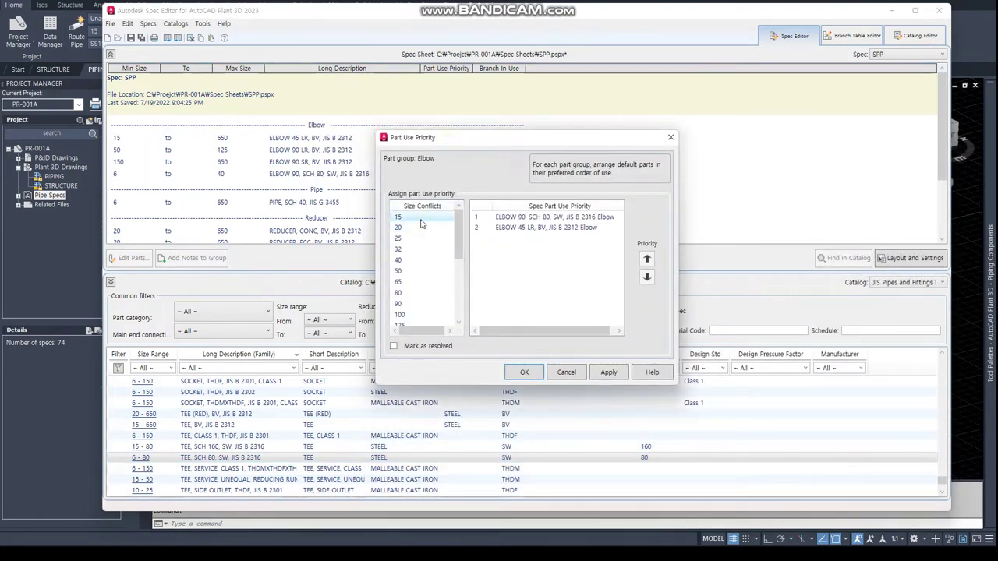
# Resolve the size 15–40 elbow conflicts in favor of ELBOW 90, SCH 80, SW.
pyautogui.click(408, 347)
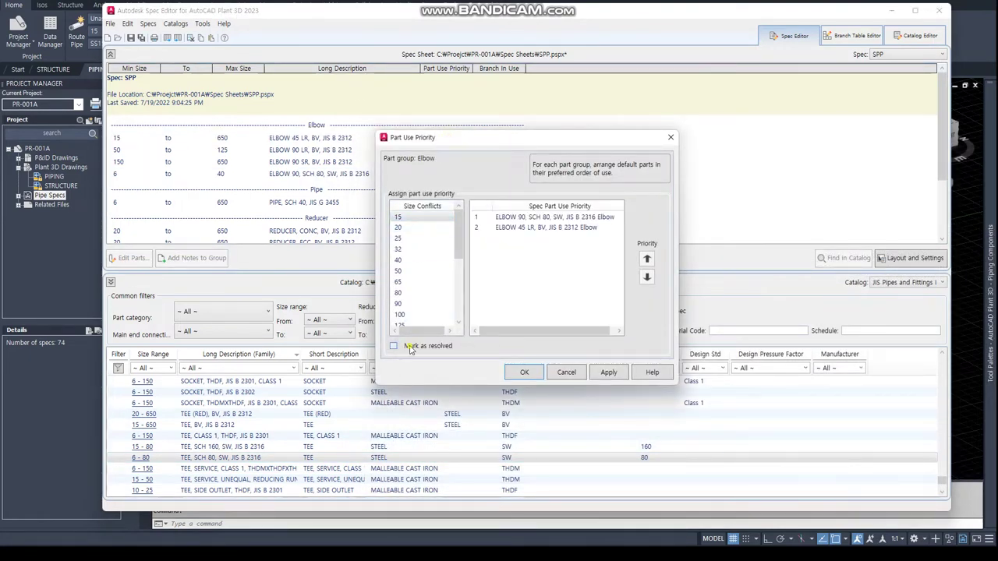
pyautogui.click(413, 229)
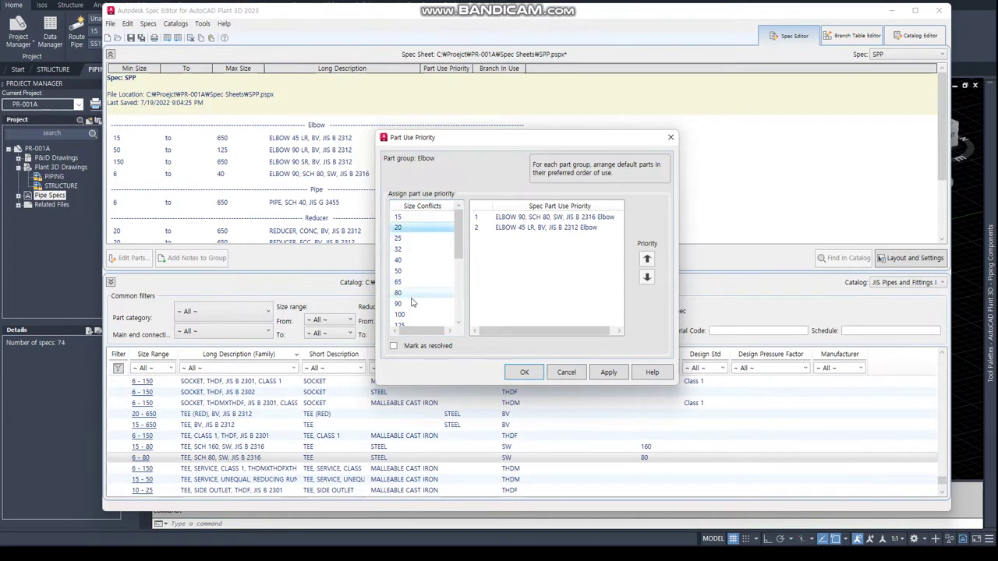
pyautogui.click(425, 240)
pyautogui.click(427, 348)
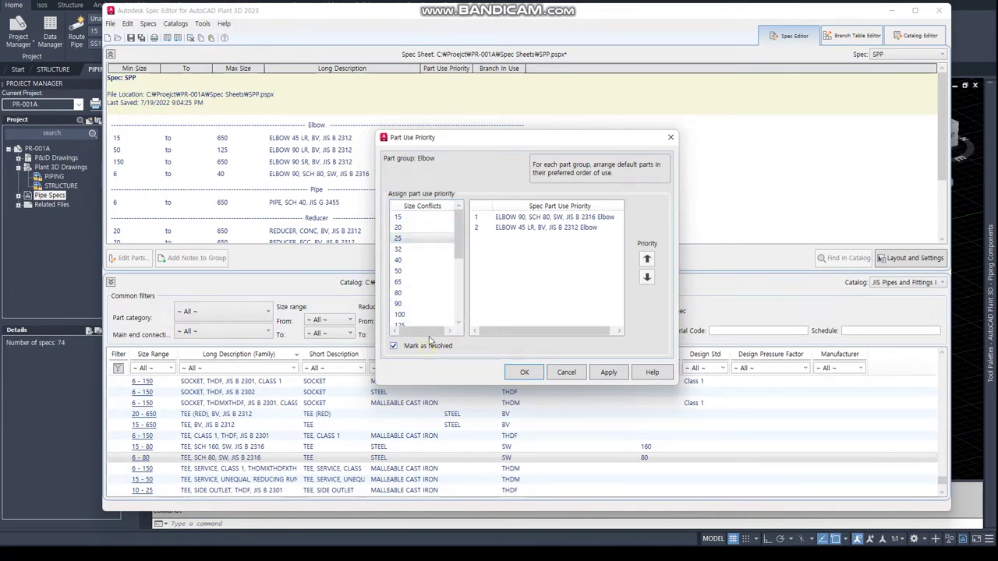
pyautogui.click(420, 260)
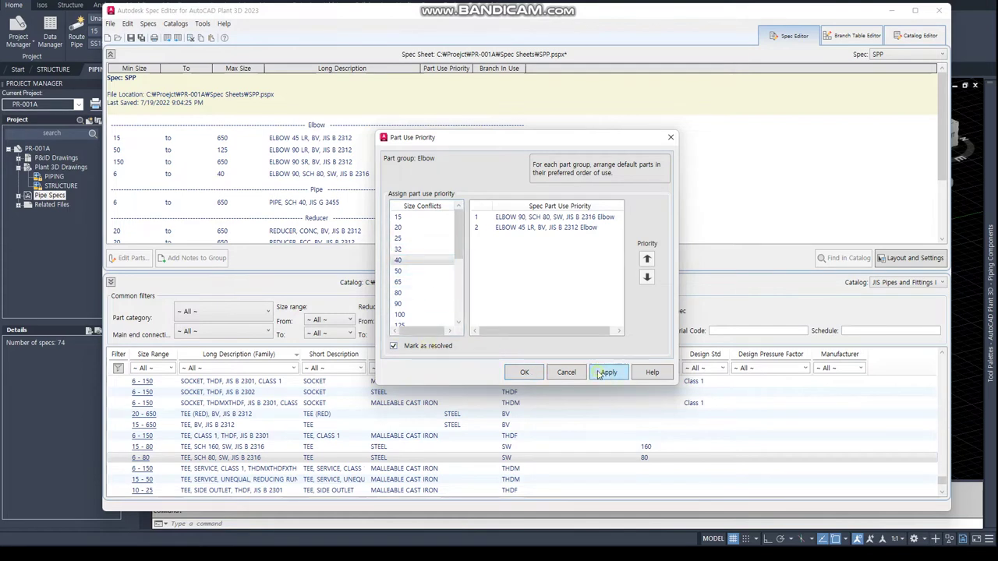
pyautogui.click(525, 373)
pyautogui.click(335, 173)
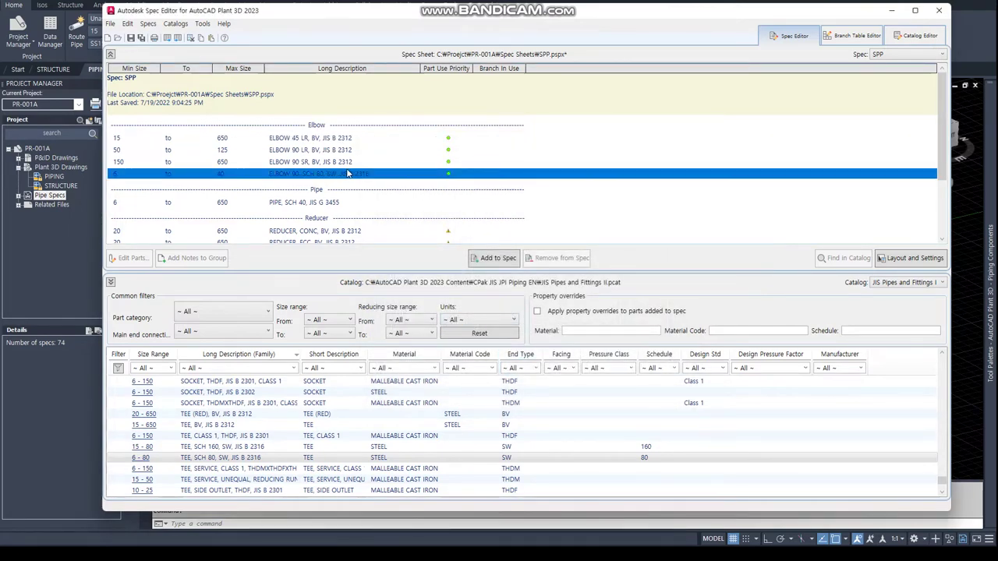
pyautogui.scroll(-3, 343, 183)
# Replace JIS B 2312 with SPP in the ELBOW 45 LR long descriptions.
pyautogui.click(329, 225)
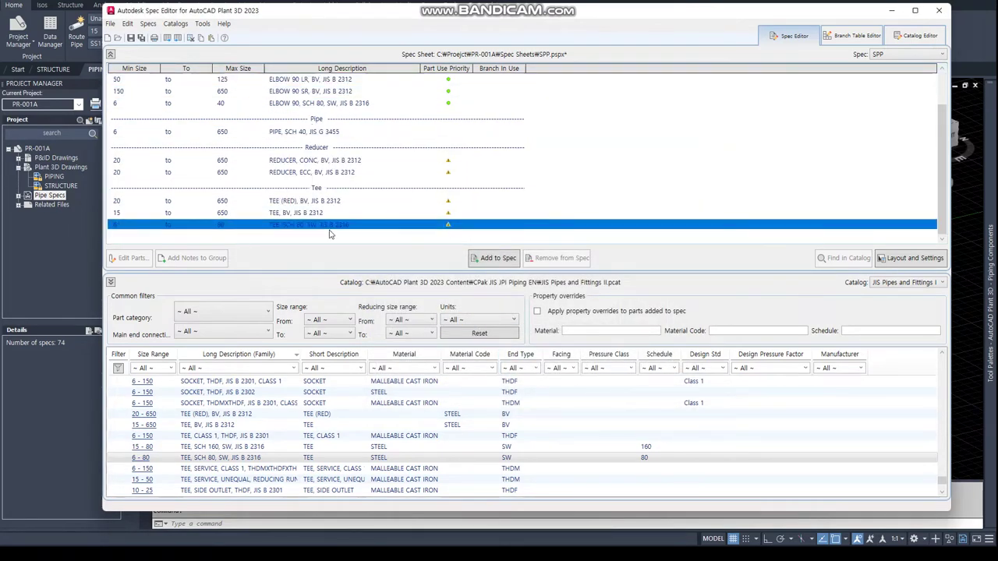
pyautogui.scroll(3, 335, 222)
pyautogui.click(310, 150)
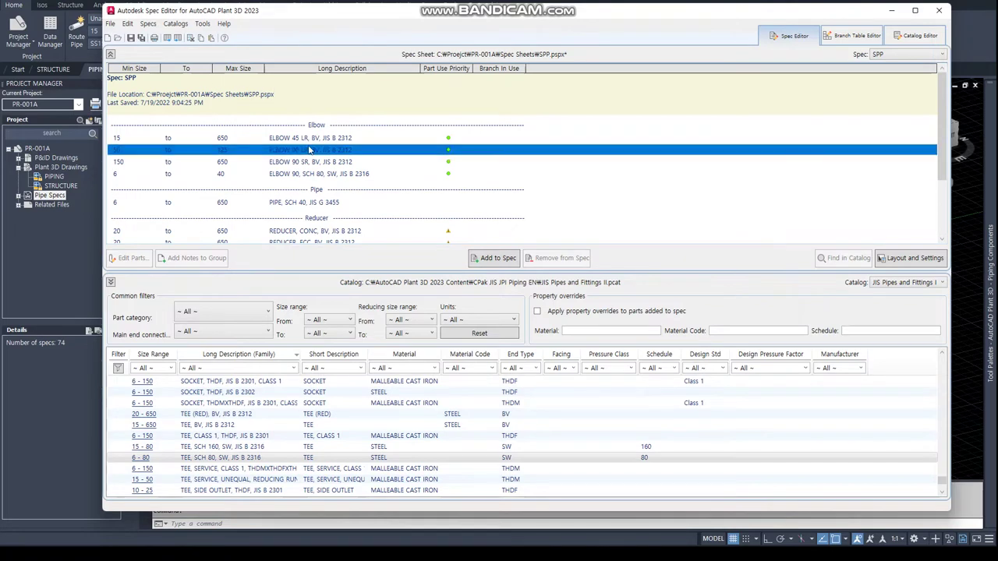
pyautogui.doubleClick(310, 138)
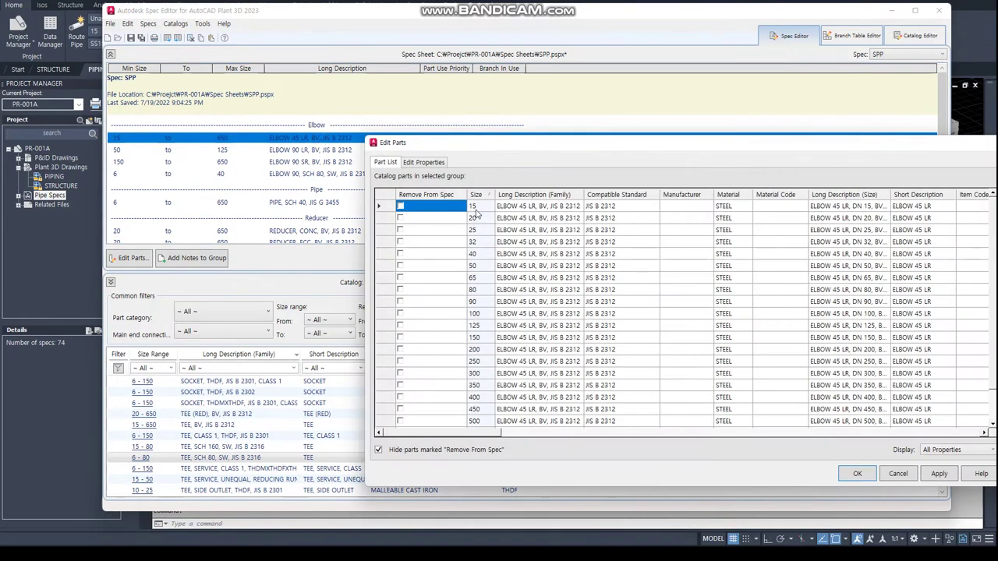
pyautogui.click(525, 210)
pyautogui.click(554, 209)
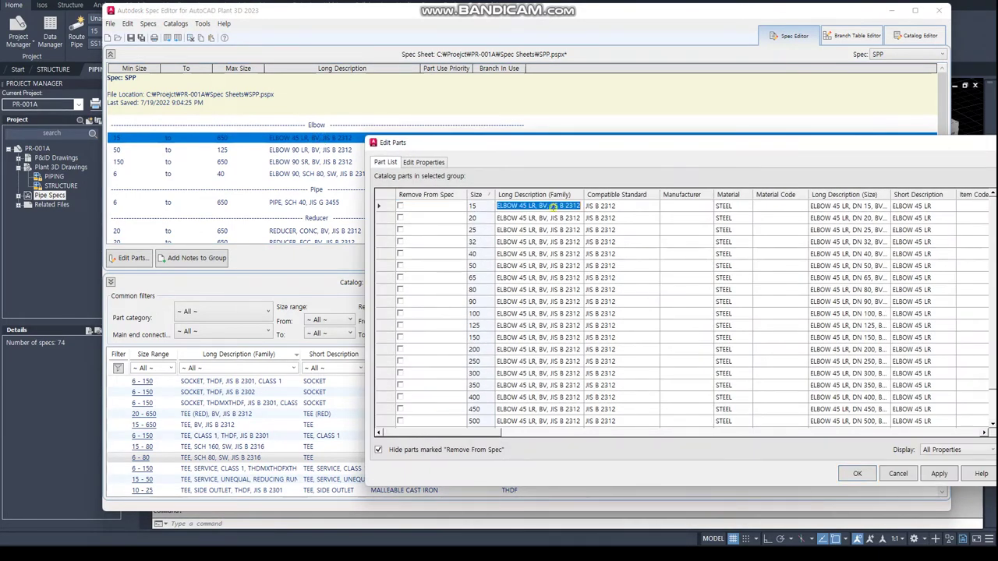
pyautogui.moveTo(551, 206); pyautogui.dragTo(595, 205)
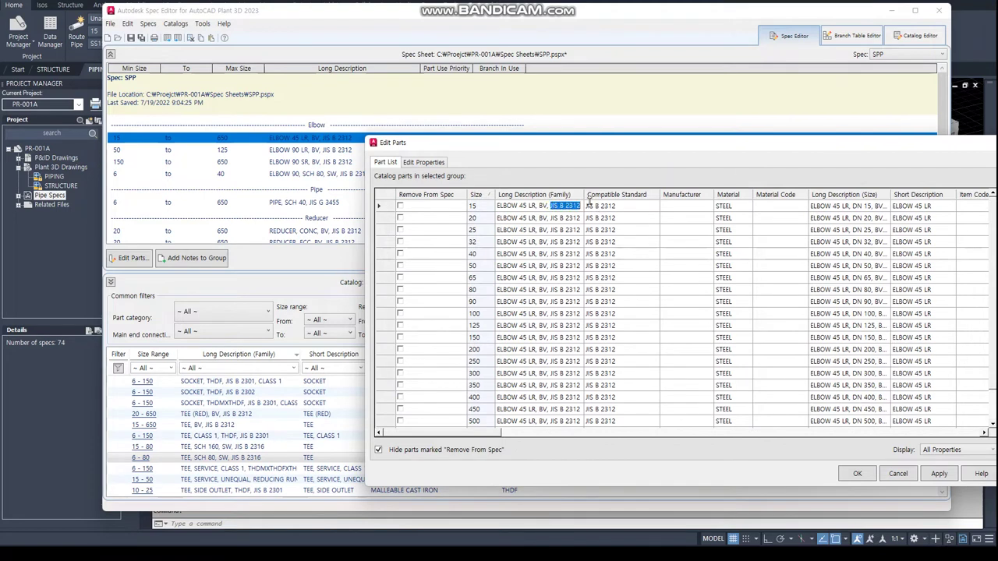
pyautogui.write('S')
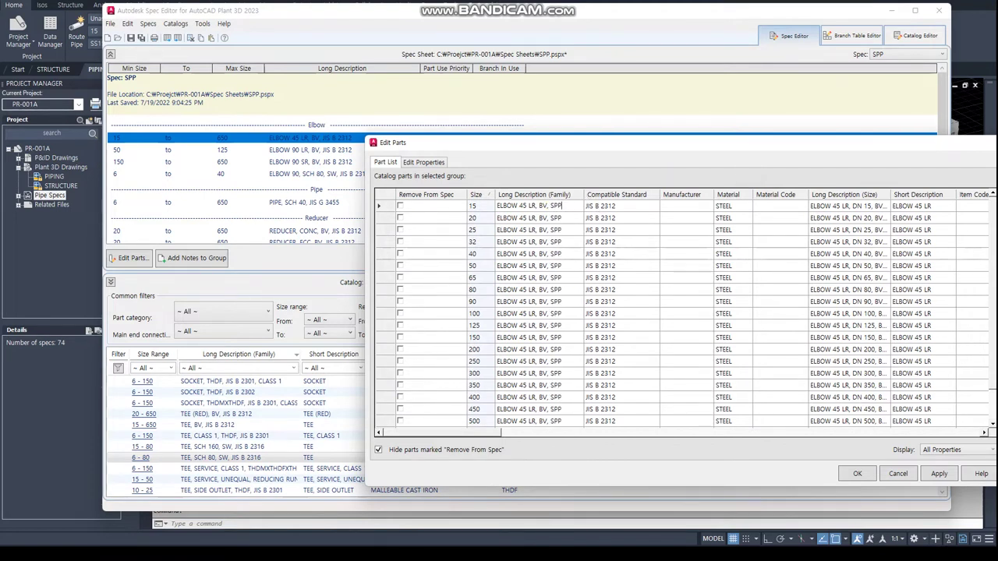
pyautogui.click(943, 473)
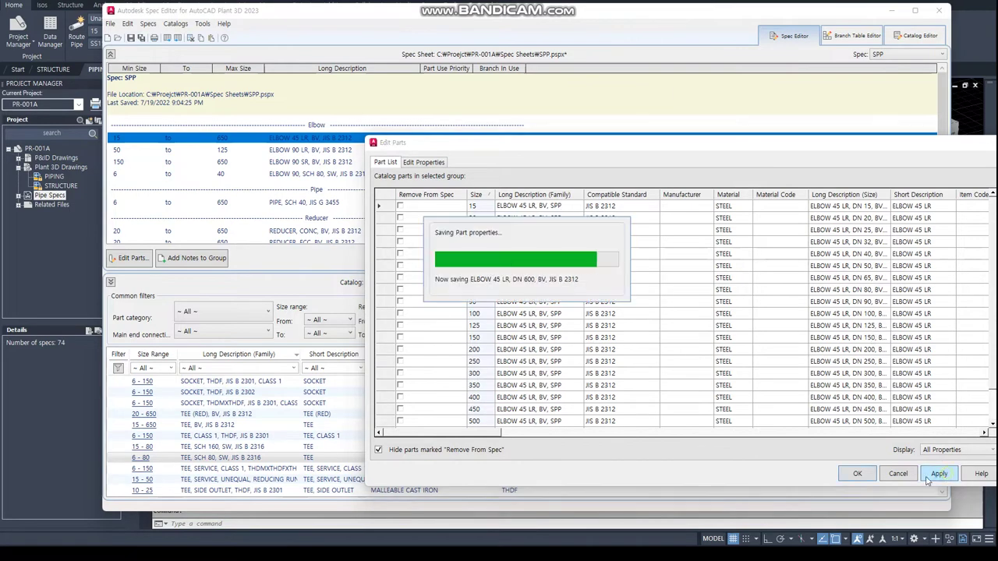
pyautogui.click(856, 474)
# Replace JIS B 2312 with SPP in the ELBOW 90 LR long descriptions.
pyautogui.doubleClick(351, 149)
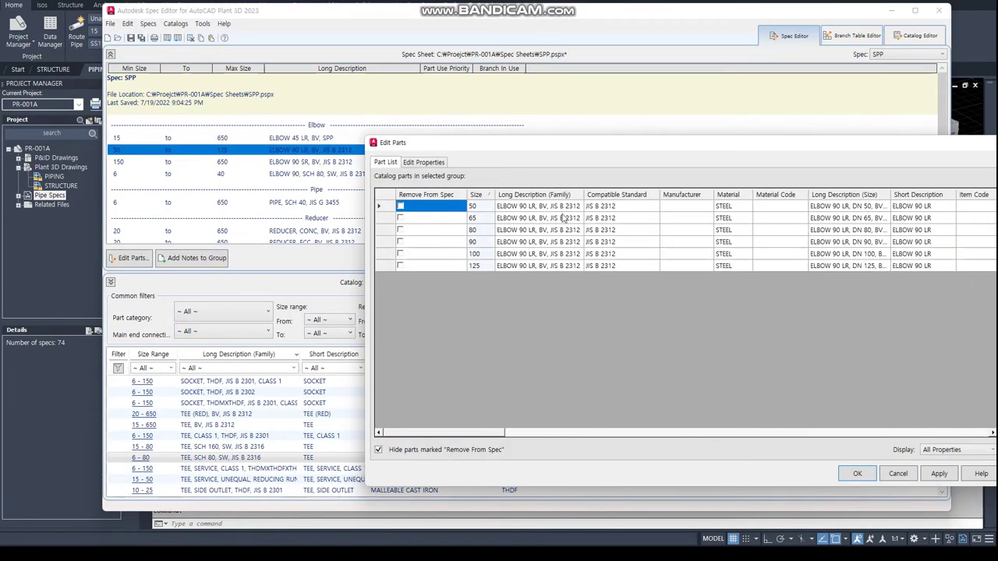
pyautogui.click(561, 206)
pyautogui.click(562, 206)
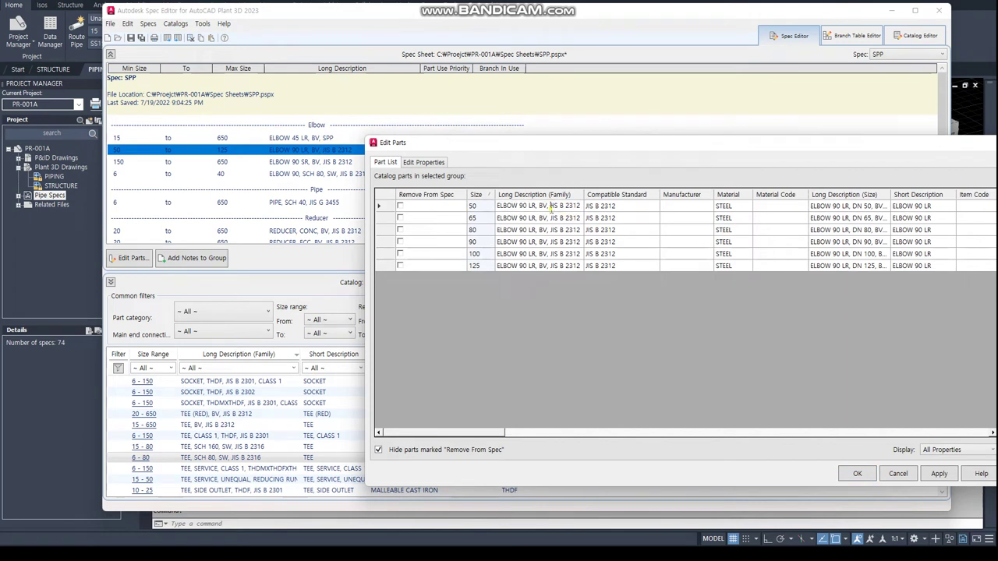
pyautogui.moveTo(539, 206); pyautogui.dragTo(582, 207)
pyautogui.click(549, 206)
pyautogui.write('S')
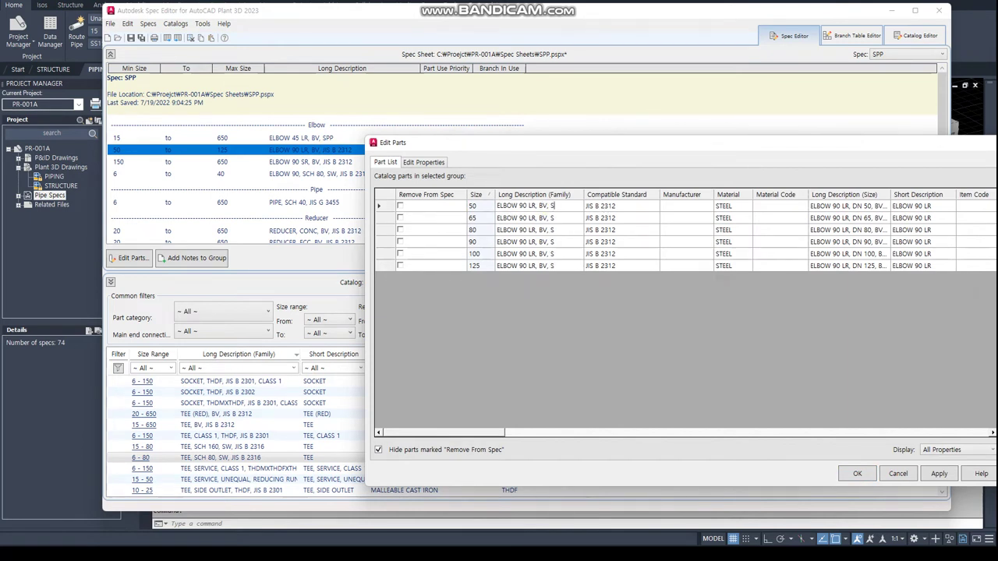
pyautogui.click(939, 474)
pyautogui.click(856, 474)
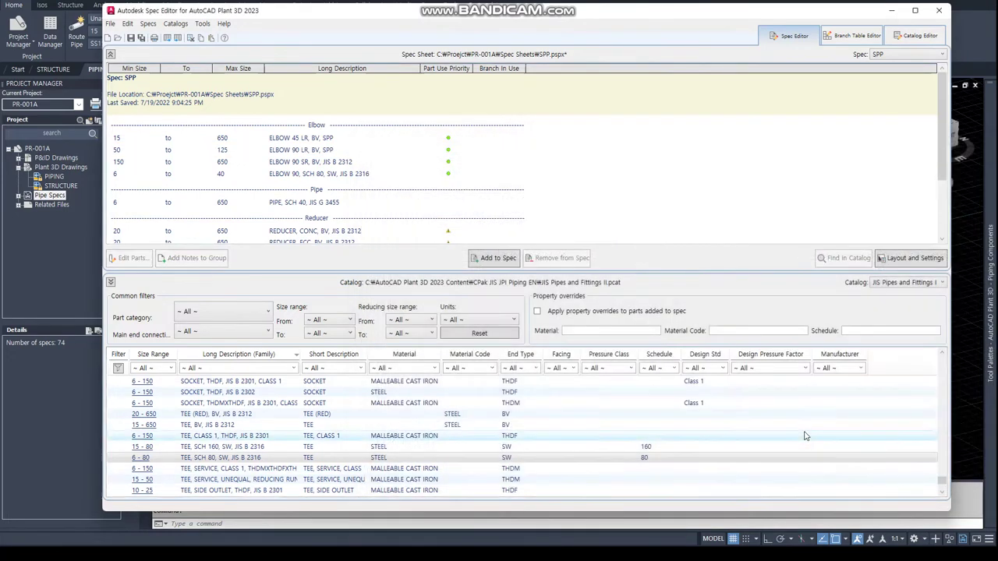
# Replace JIS B 2312 with SPP in the ELBOW 90 SR long descriptions.
pyautogui.doubleClick(327, 163)
pyautogui.click(555, 208)
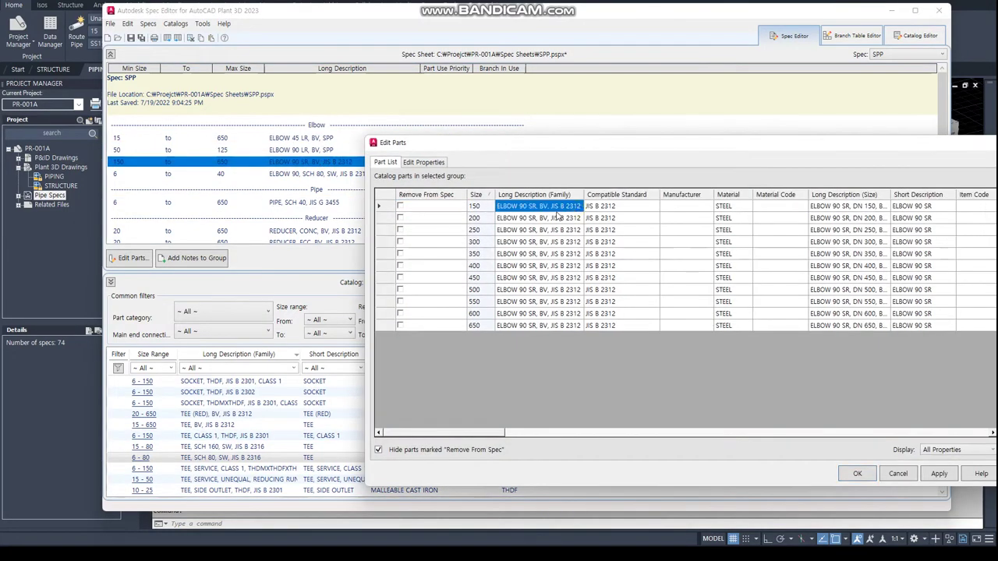
pyautogui.click(553, 208)
pyautogui.moveTo(550, 207); pyautogui.dragTo(582, 205)
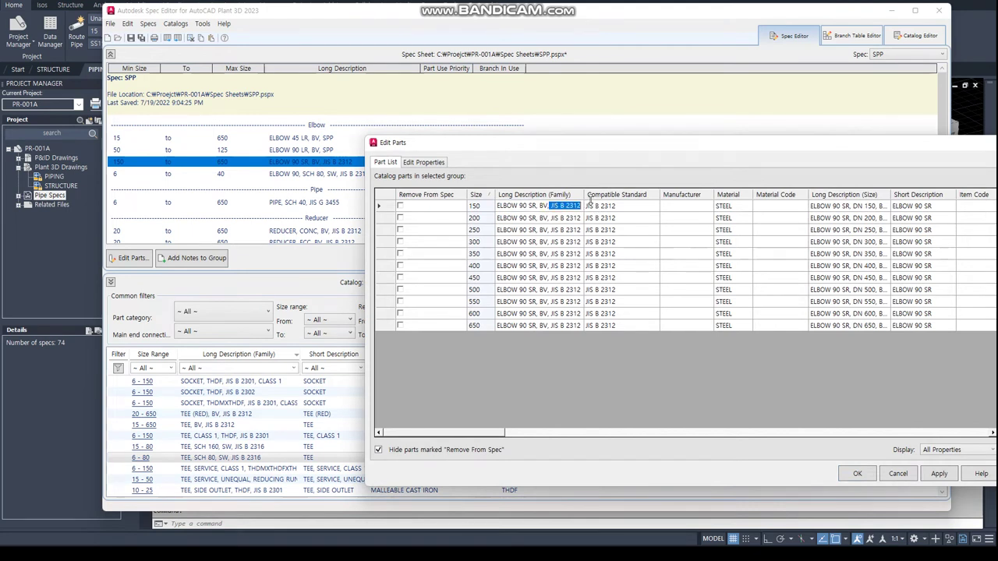
pyautogui.press('Delete')
pyautogui.write('PP')
pyautogui.press('Return')
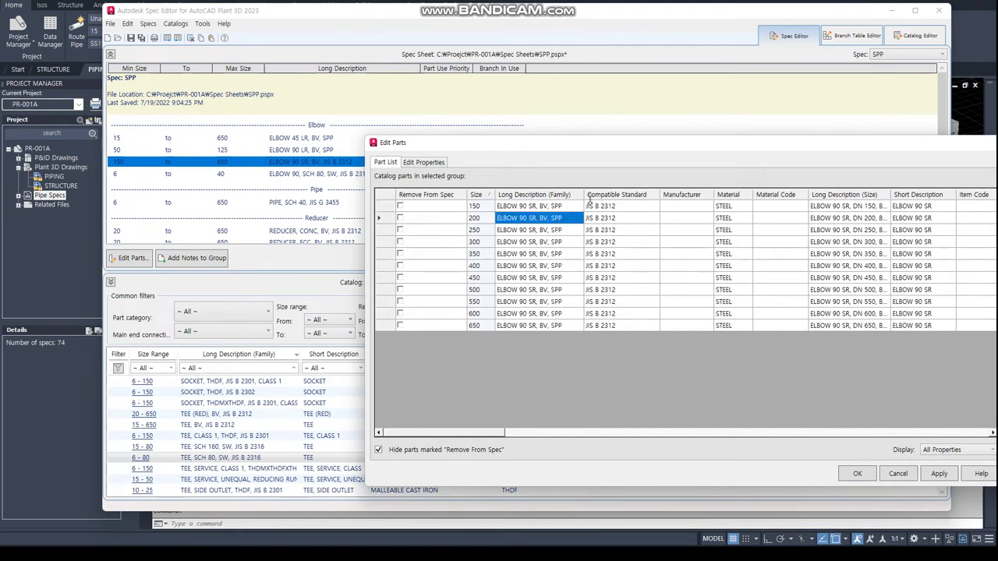
pyautogui.click(945, 476)
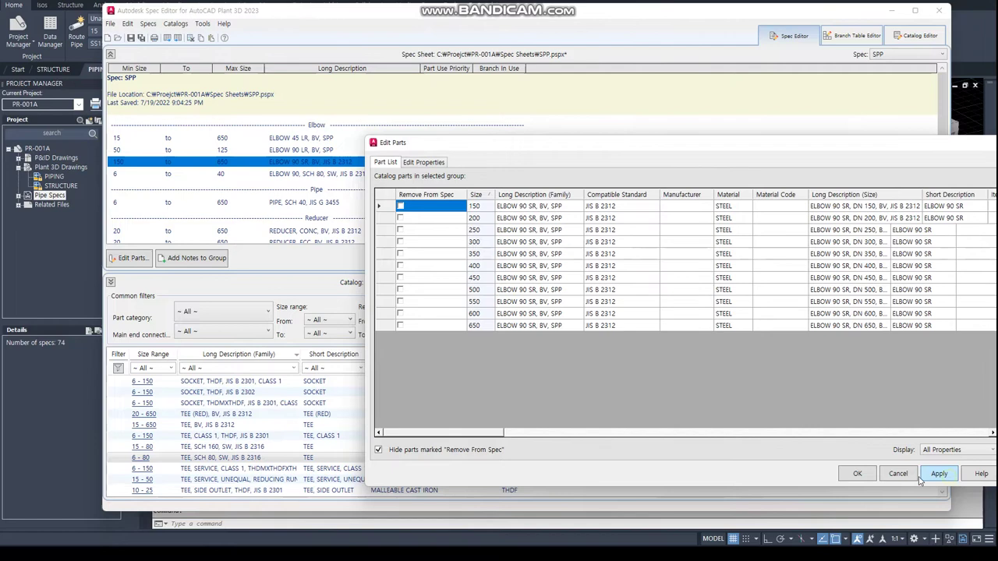
pyautogui.click(858, 474)
# Make the ELBOW 90, SCH 80 long descriptions end in SPP.
pyautogui.click(336, 175)
pyautogui.doubleClick(337, 179)
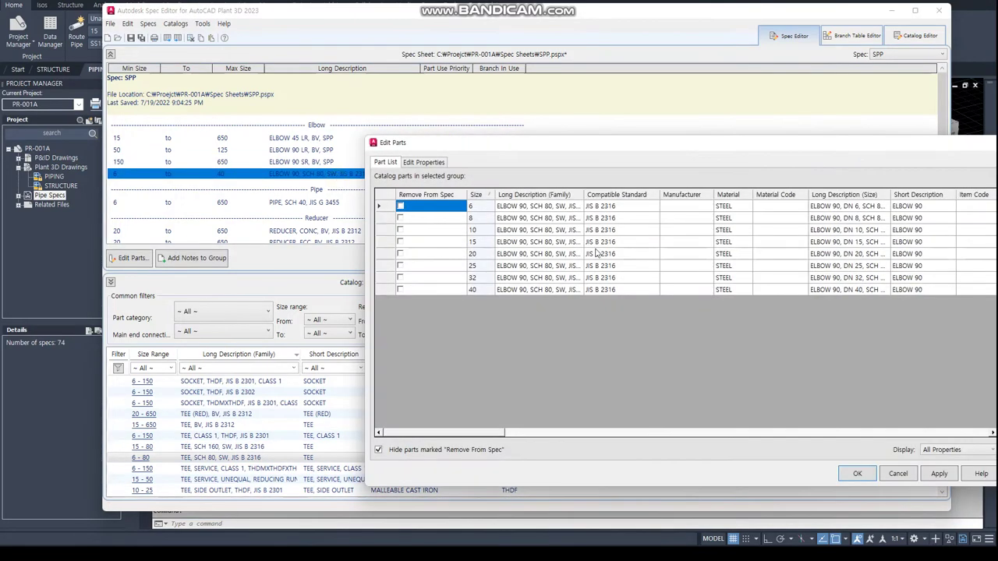
pyautogui.click(552, 208)
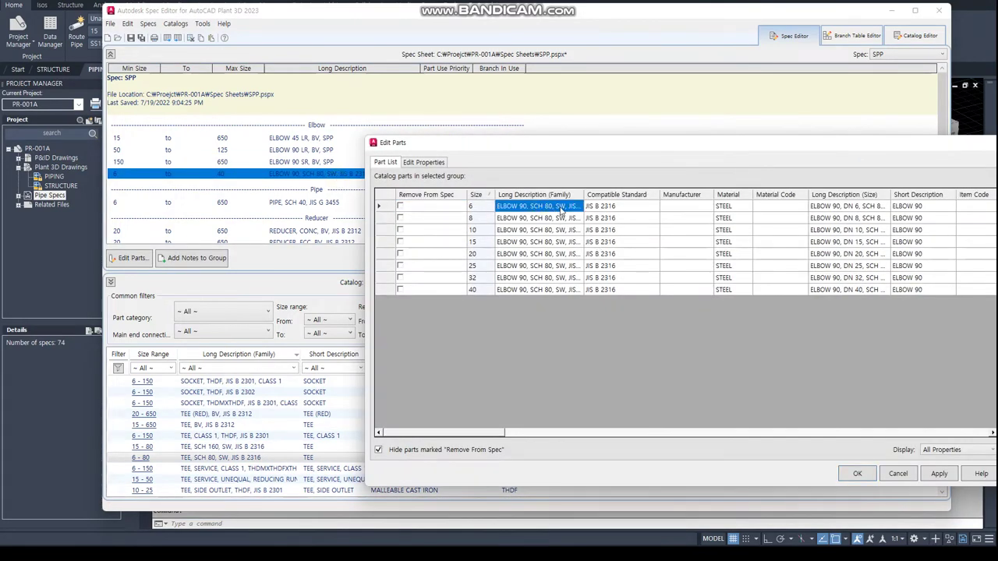
pyautogui.click(559, 209)
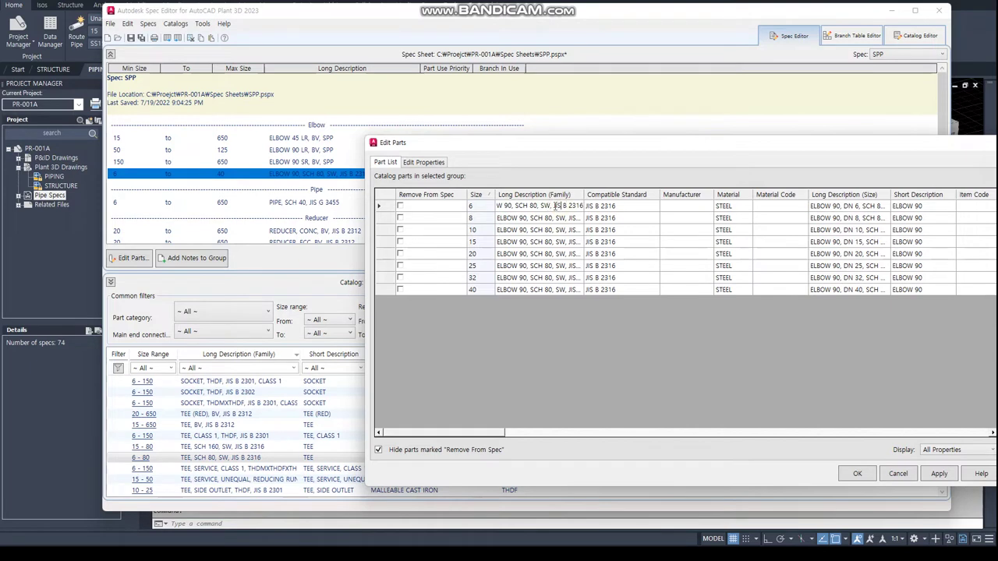
pyautogui.write('S')
pyautogui.press('Return')
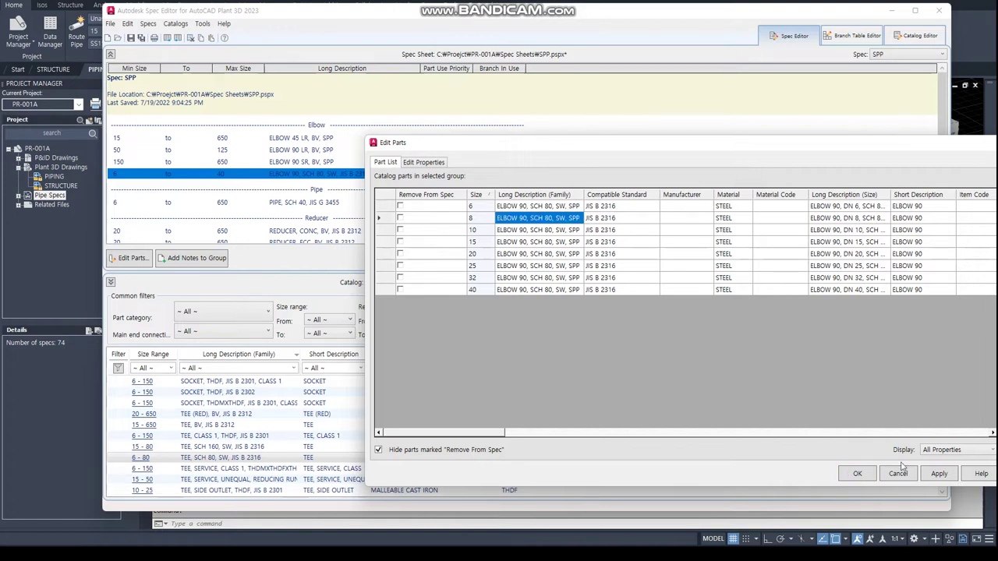
pyautogui.click(940, 475)
pyautogui.click(857, 474)
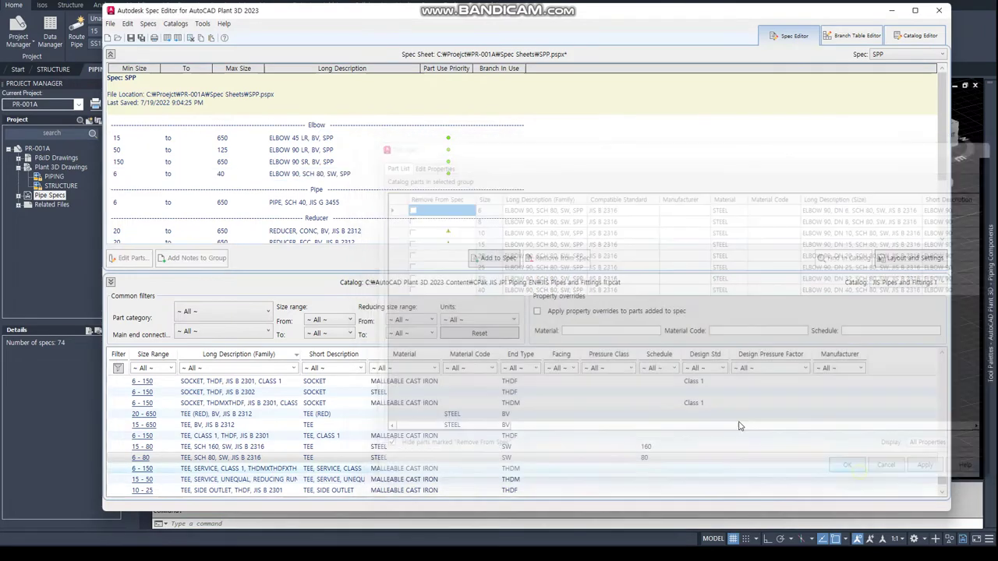
# Make the PIPE, SCH 40 long descriptions end in SPP for every size.
pyautogui.doubleClick(343, 203)
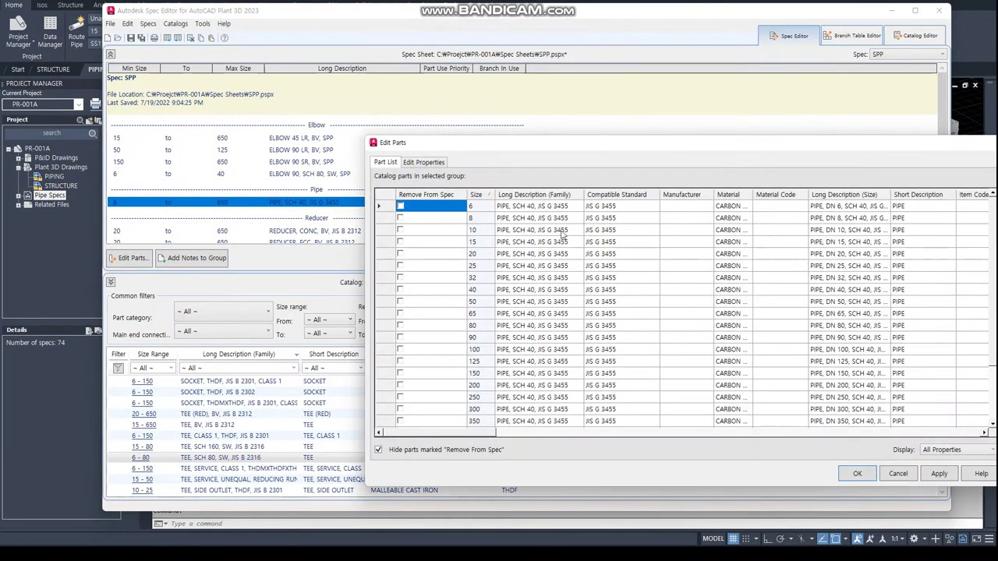
pyautogui.click(537, 207)
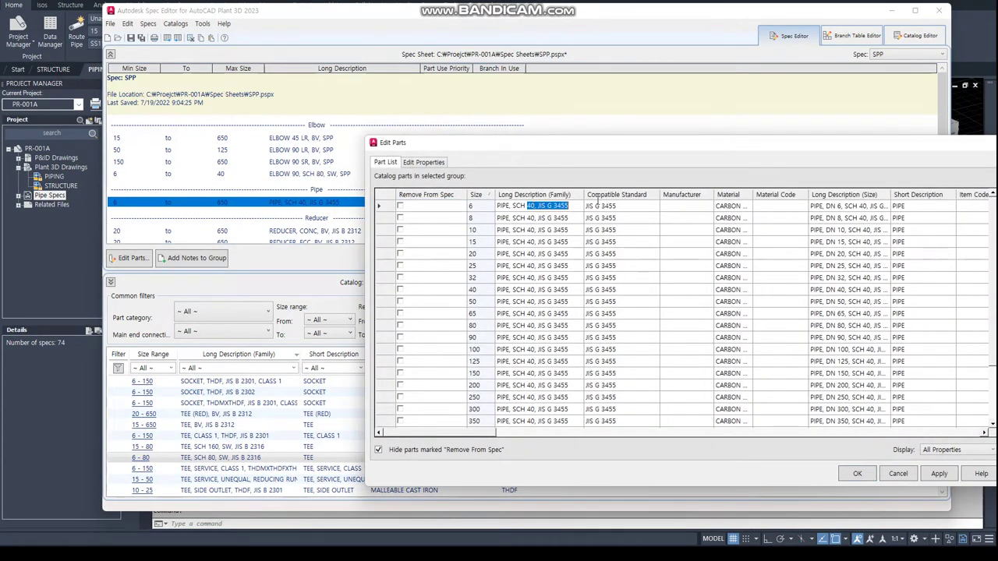
pyautogui.click(559, 206)
pyautogui.write('S')
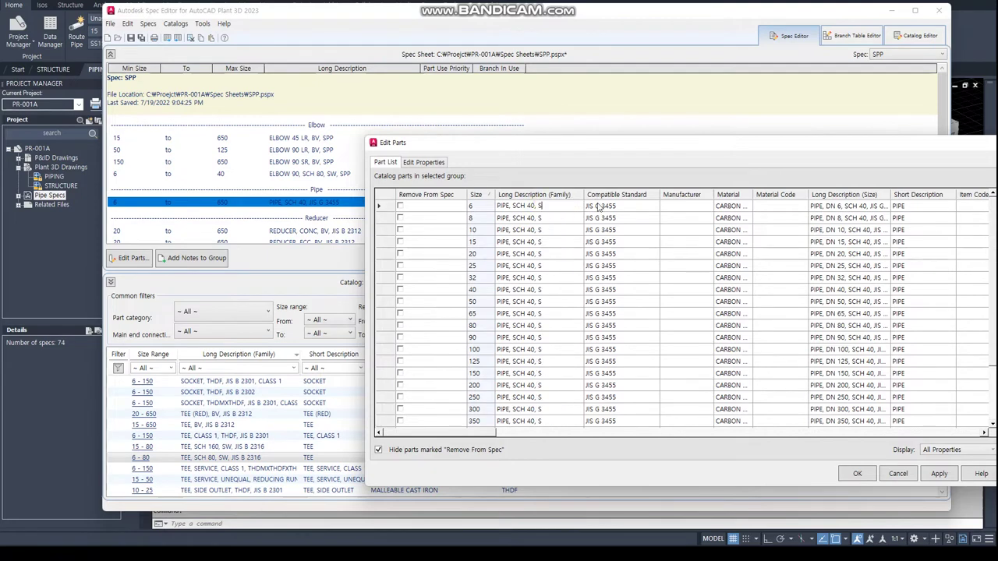
pyautogui.write('PP')
pyautogui.press('Return')
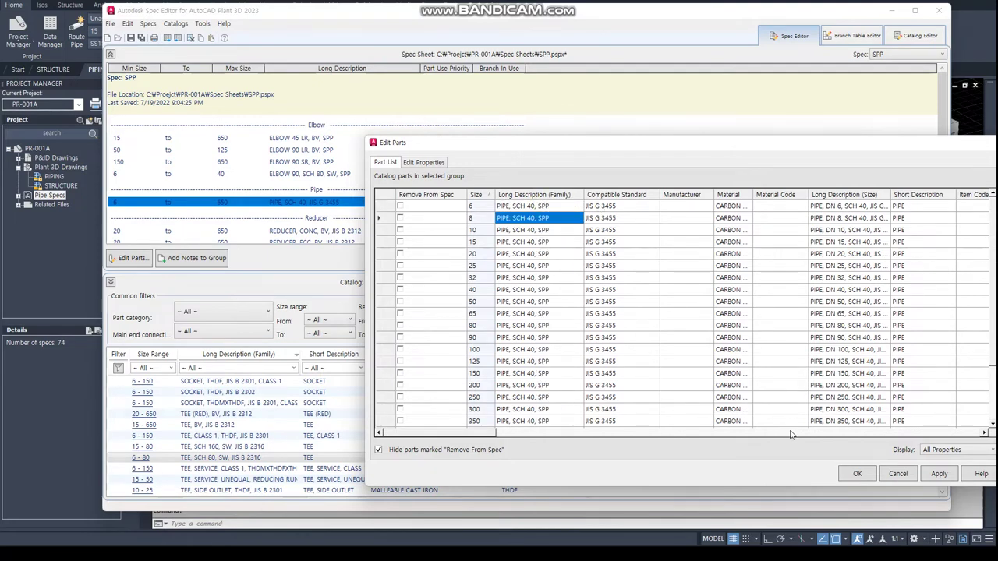
pyautogui.click(953, 473)
pyautogui.click(857, 473)
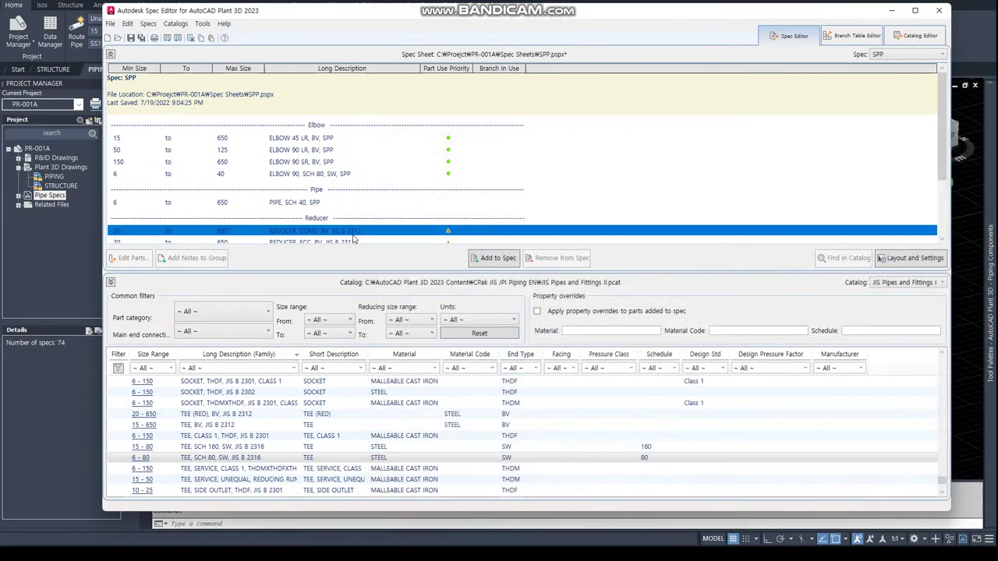
# Make the concentric reducer long descriptions end in SPP for every size.
pyautogui.doubleClick(347, 162)
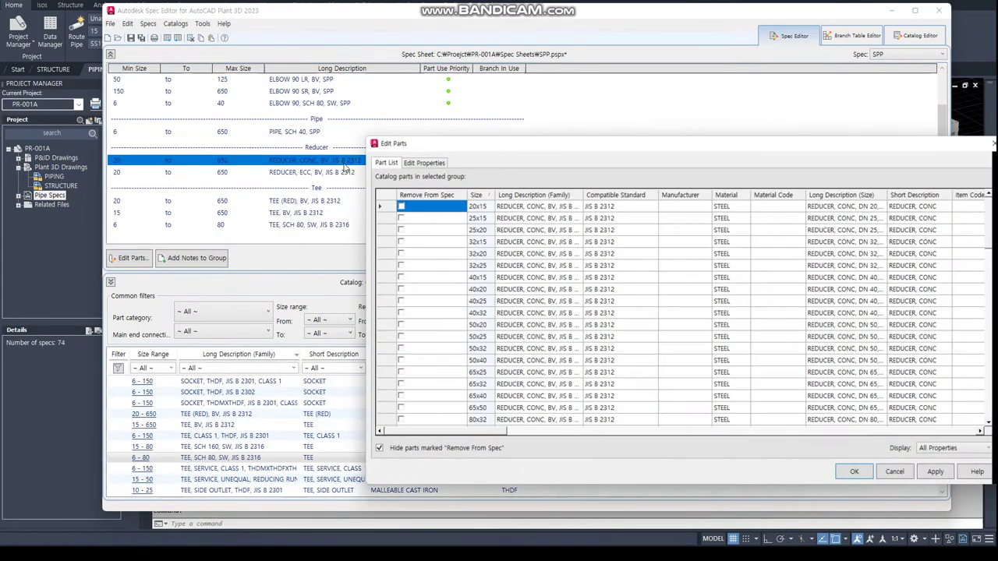
pyautogui.click(555, 208)
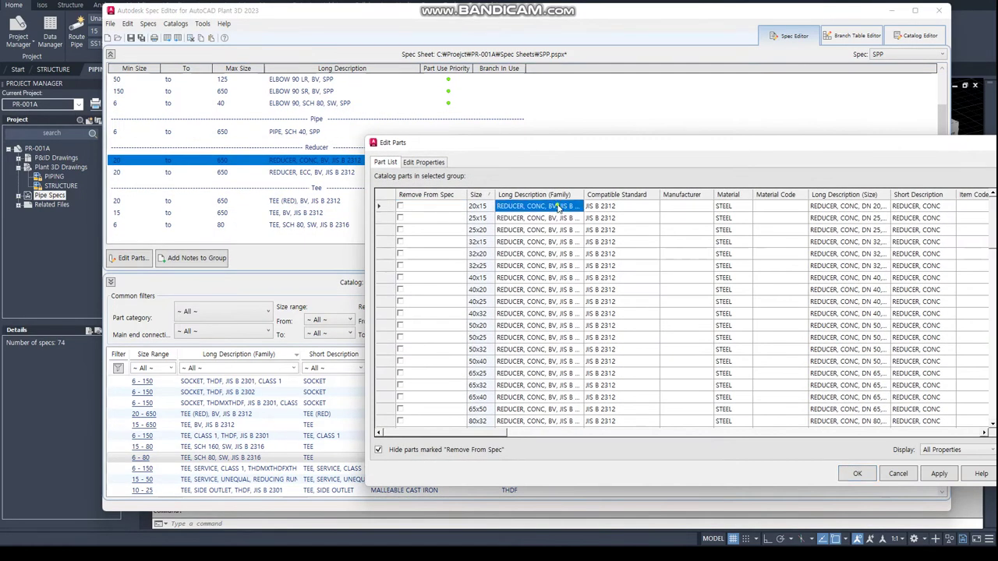
pyautogui.click(558, 207)
pyautogui.write('S')
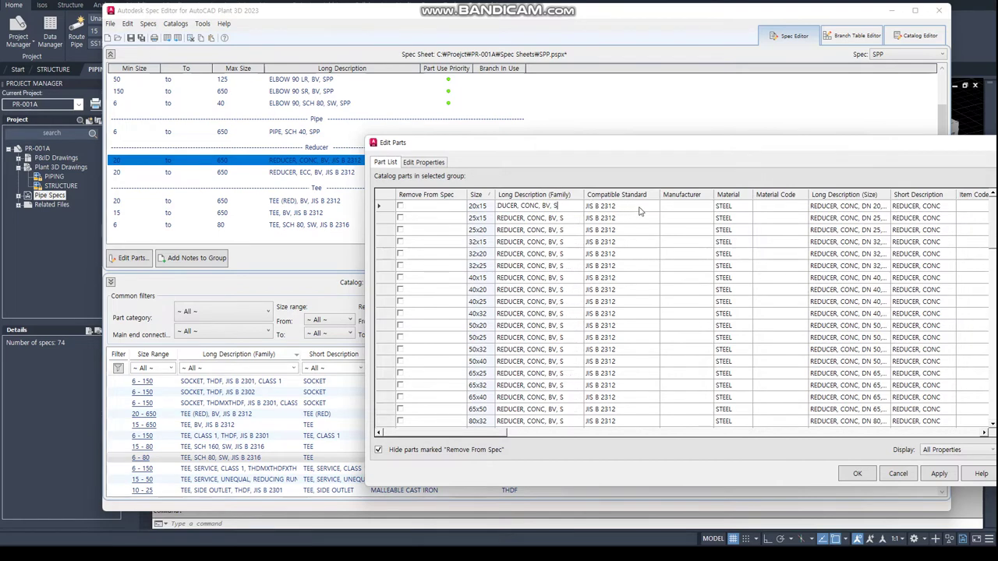
pyautogui.write('P')
pyautogui.press('Return')
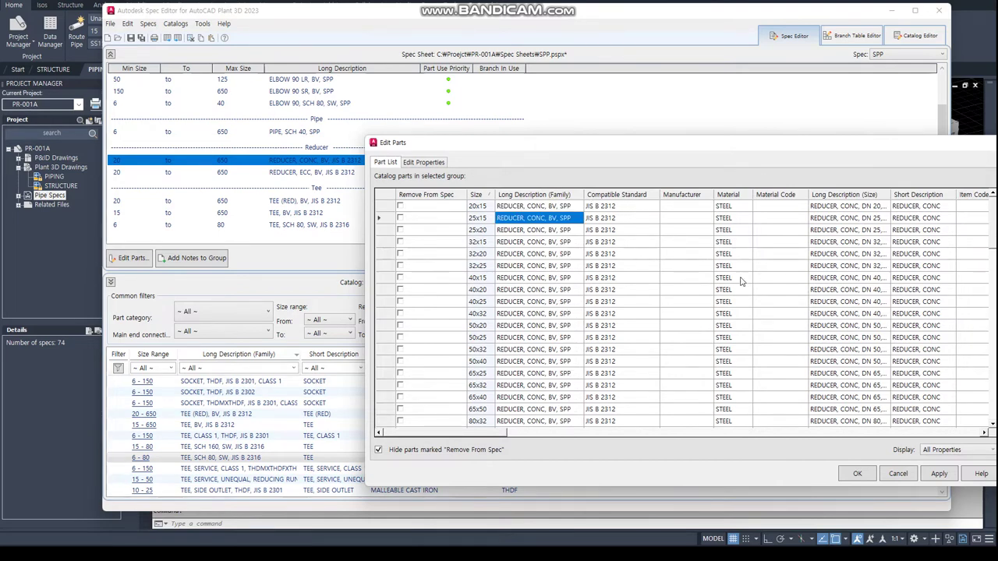
pyautogui.click(950, 477)
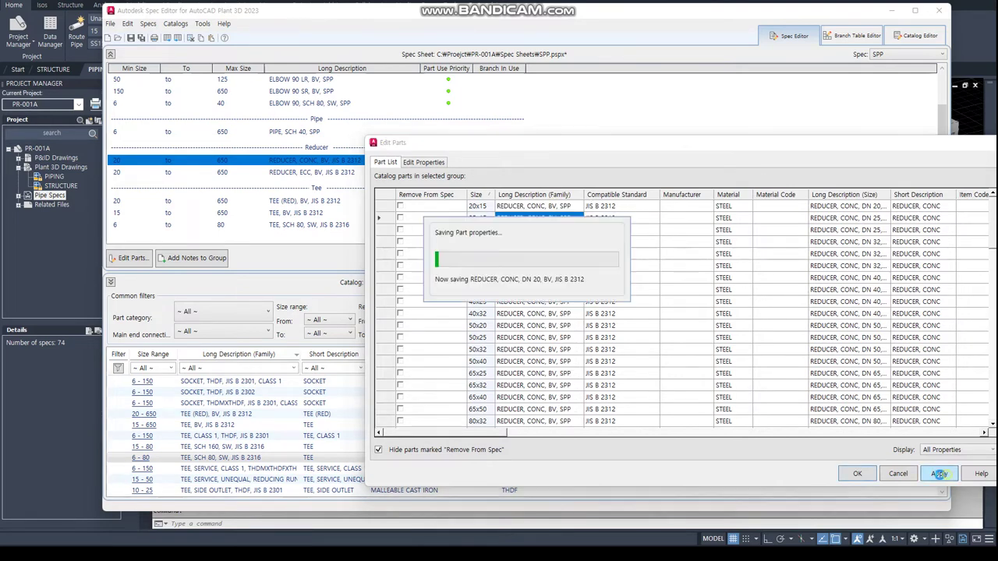
pyautogui.click(867, 476)
# Change the eccentric reducer descriptions to REDUCER, ECC, BV, SPP for all sizes.
pyautogui.click(331, 173)
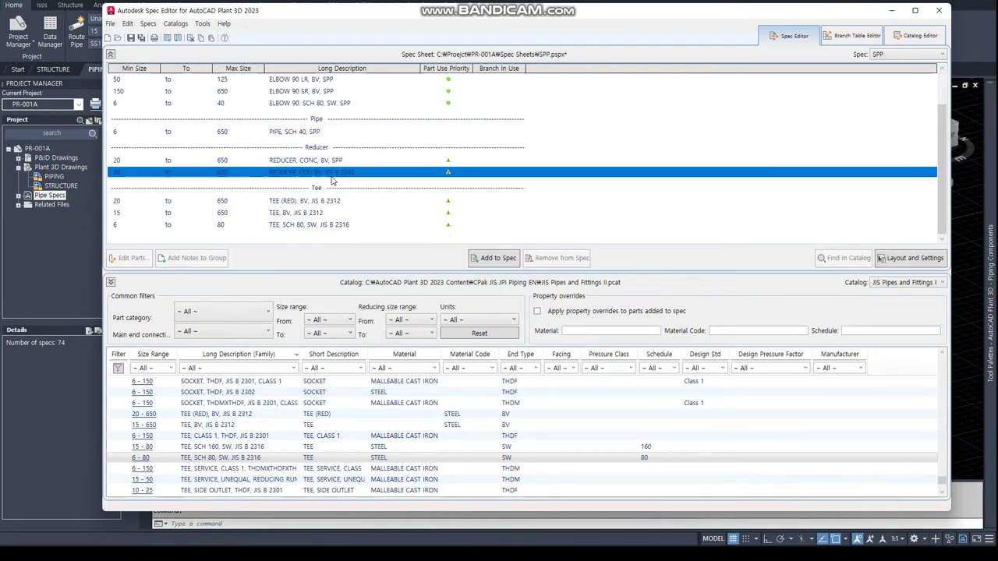
pyautogui.doubleClick(331, 175)
pyautogui.click(558, 207)
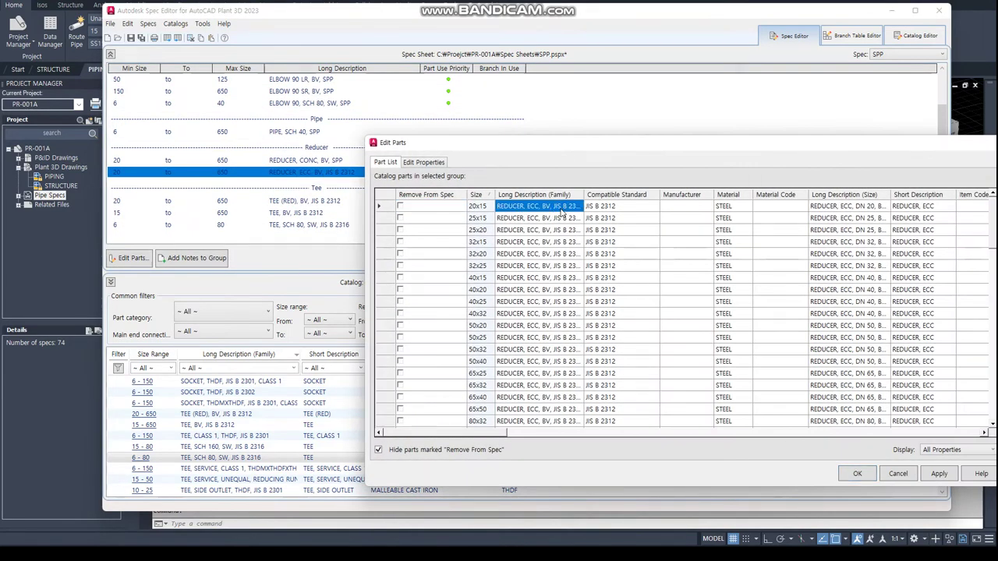
pyautogui.click(558, 205)
pyautogui.moveTo(554, 206); pyautogui.dragTo(594, 205)
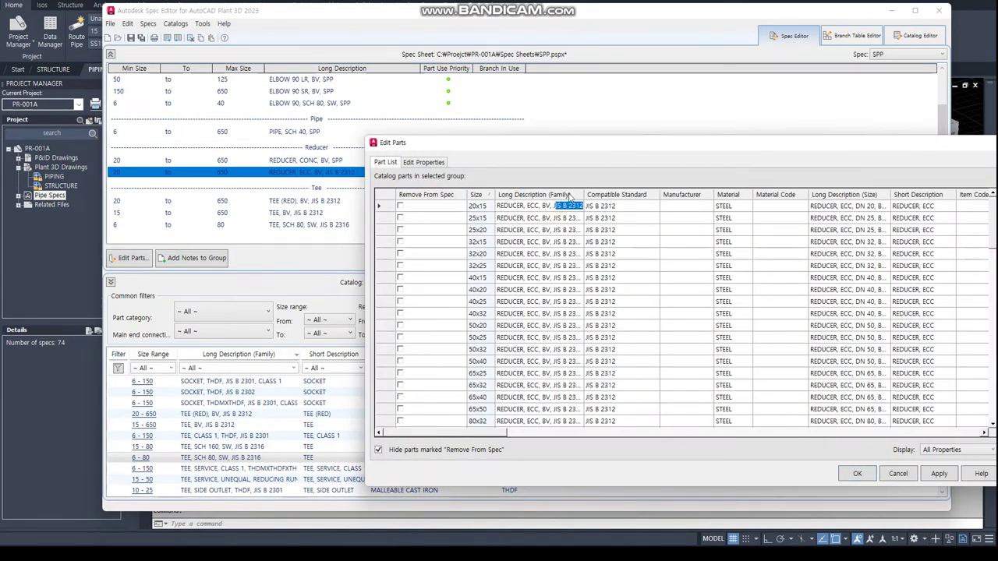
pyautogui.press('BackSpace')
pyautogui.write('P')
pyautogui.press('Return')
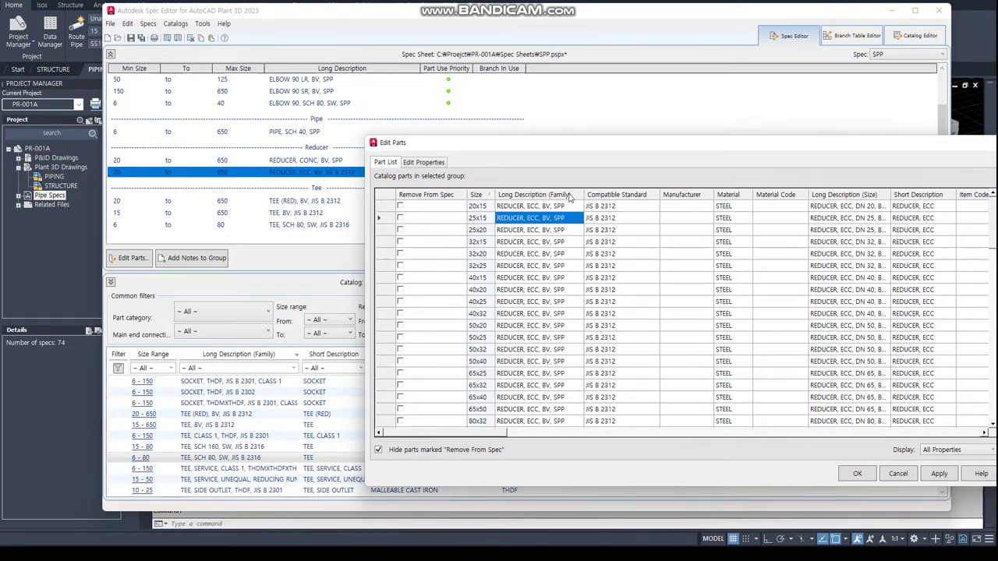
pyautogui.click(938, 474)
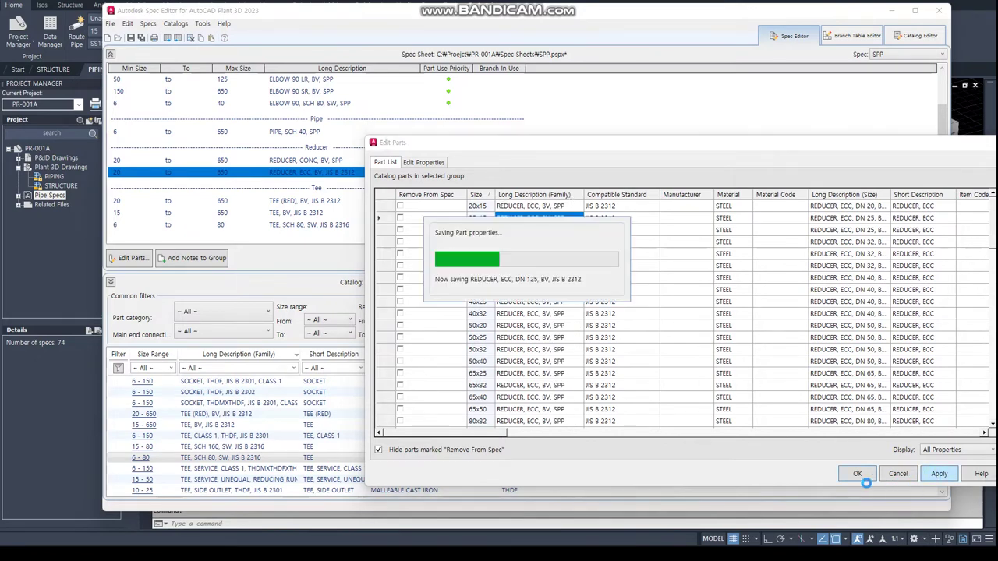
pyautogui.click(858, 474)
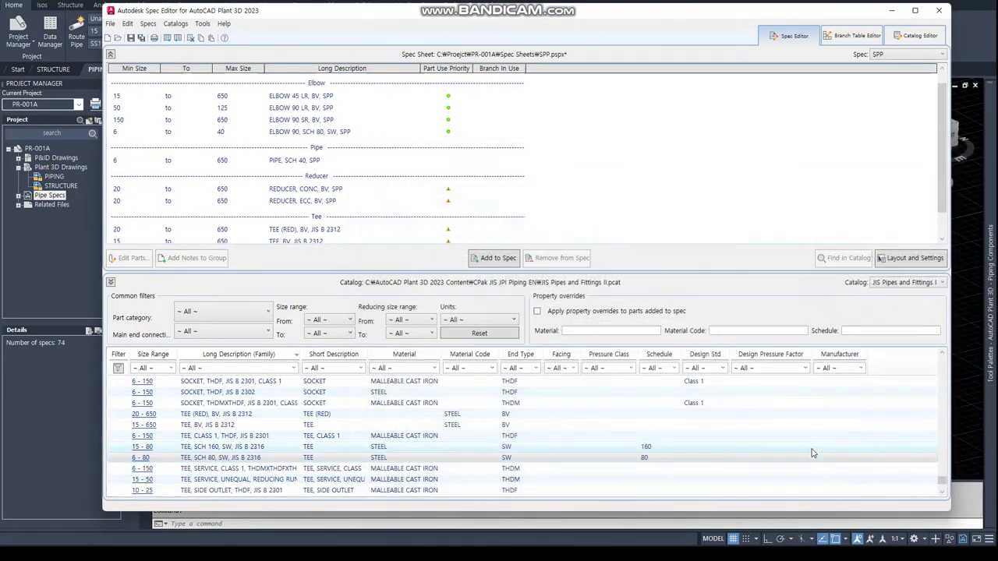
# Change the reducing tee descriptions to TEE (RED), BV, SPP for all sizes.
pyautogui.click(300, 200)
pyautogui.doubleClick(301, 200)
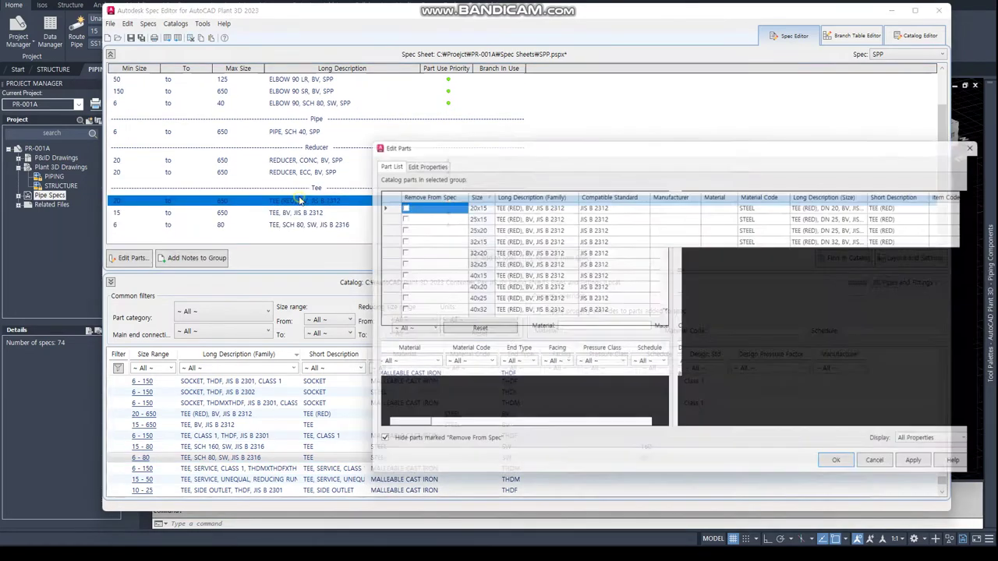
pyautogui.click(550, 207)
pyautogui.click(545, 208)
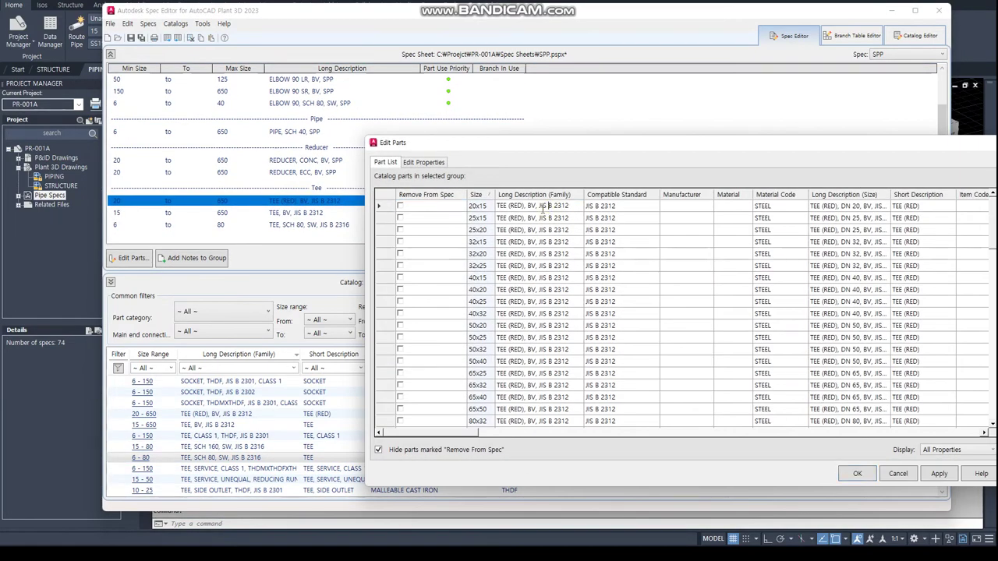
pyautogui.moveTo(539, 205); pyautogui.dragTo(571, 206)
pyautogui.write('S')
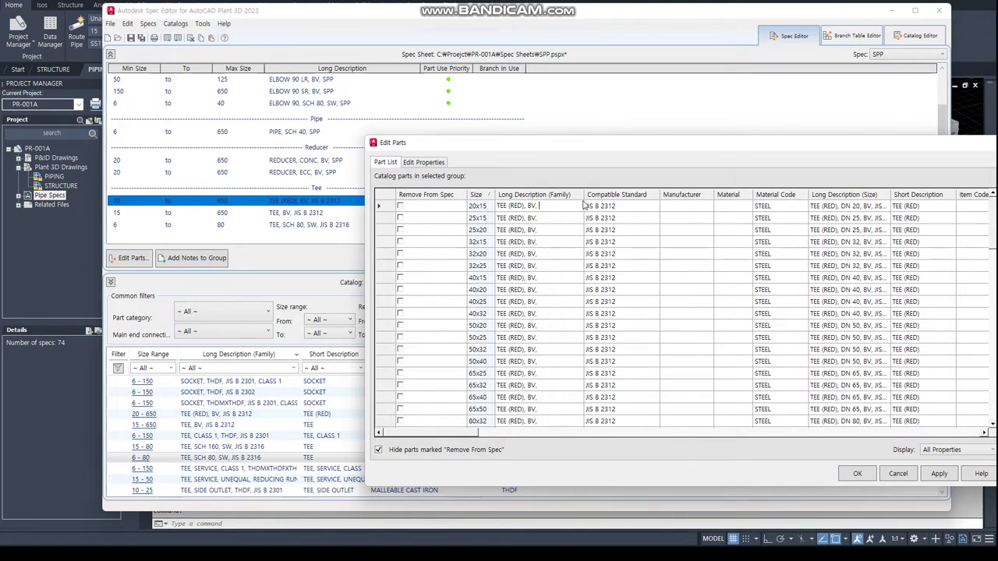
pyautogui.write('P')
pyautogui.press('Return')
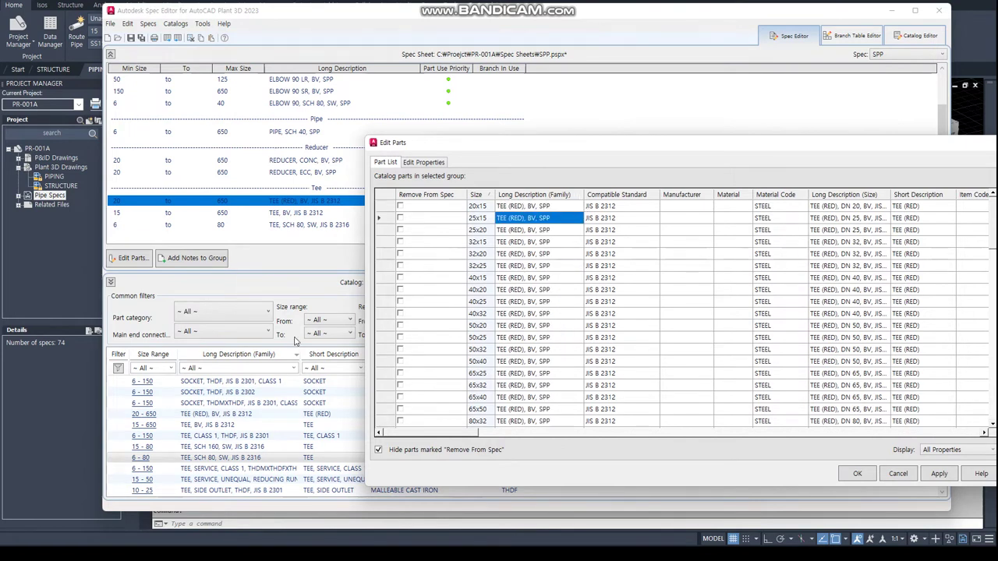
pyautogui.click(931, 471)
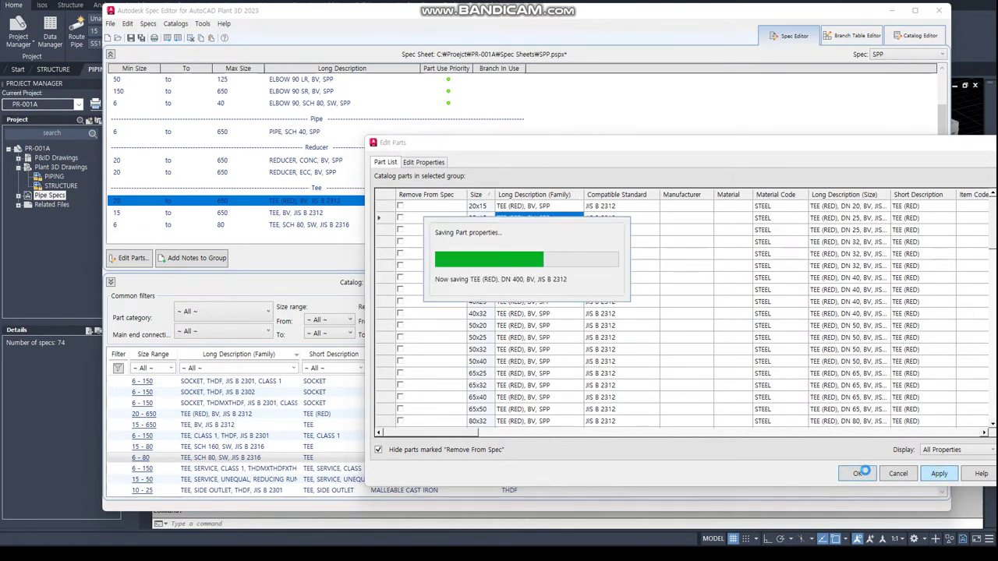
pyautogui.click(858, 474)
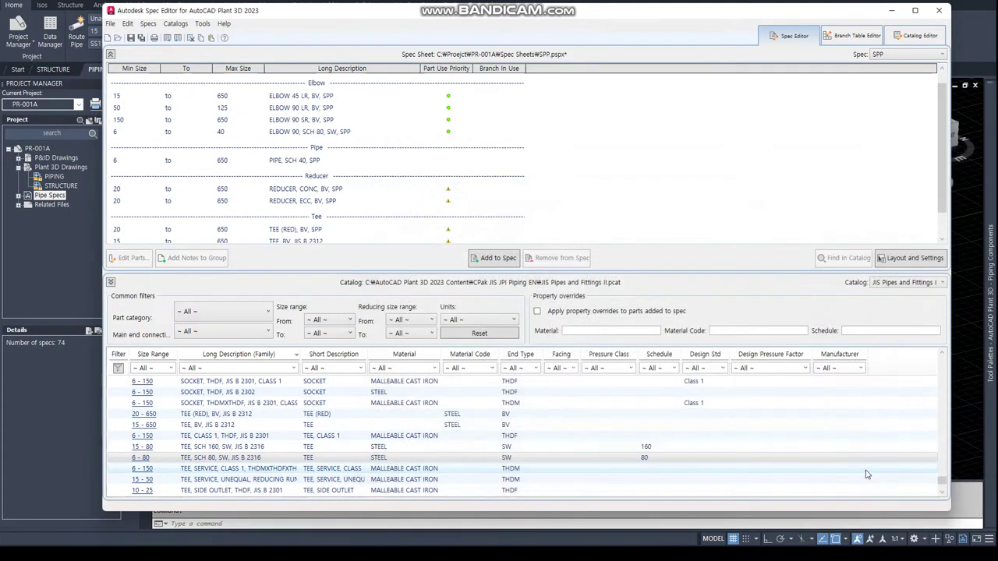
# Change the TEE, BV descriptions to end in SPP instead of JIS B 2312.
pyautogui.click(327, 213)
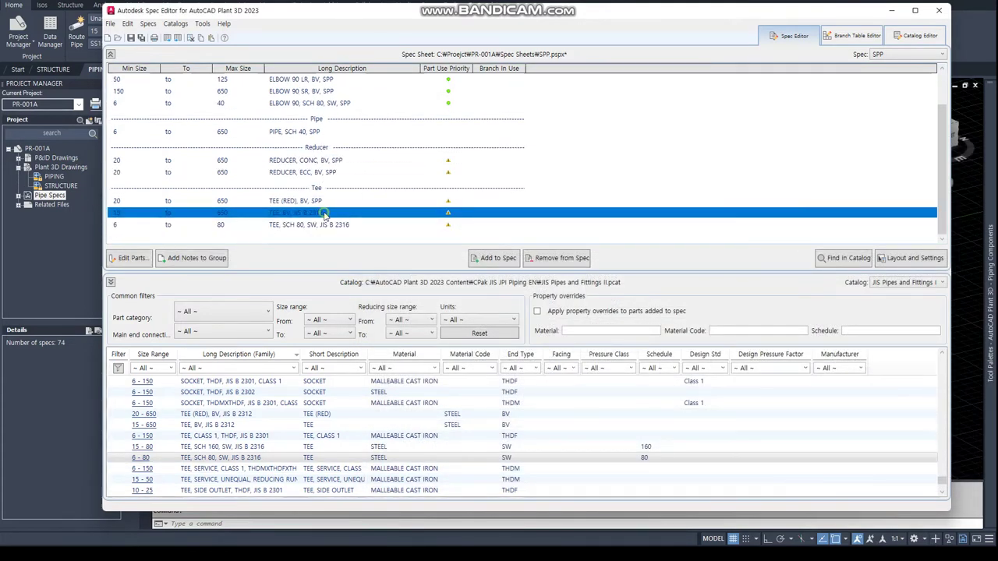
pyautogui.doubleClick(327, 215)
pyautogui.click(558, 211)
pyautogui.click(520, 209)
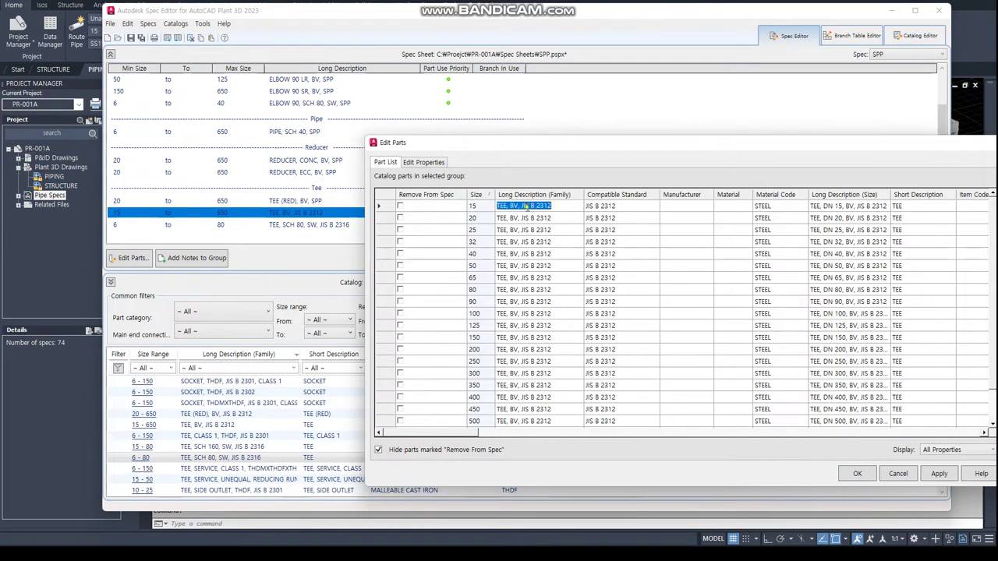
pyautogui.moveTo(520, 205); pyautogui.dragTo(589, 205)
pyautogui.press('Delete')
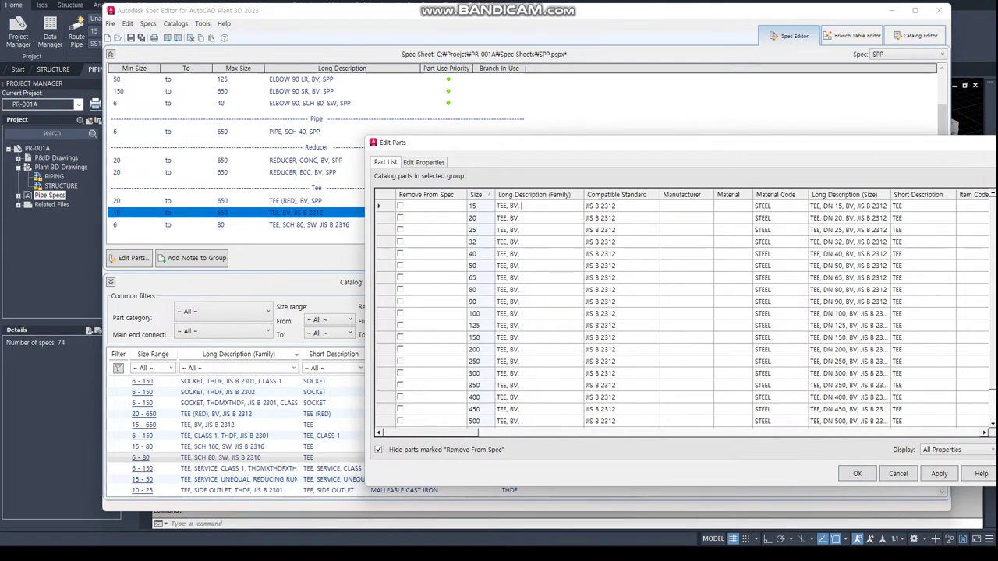
pyautogui.write('SPP')
pyautogui.press('Return')
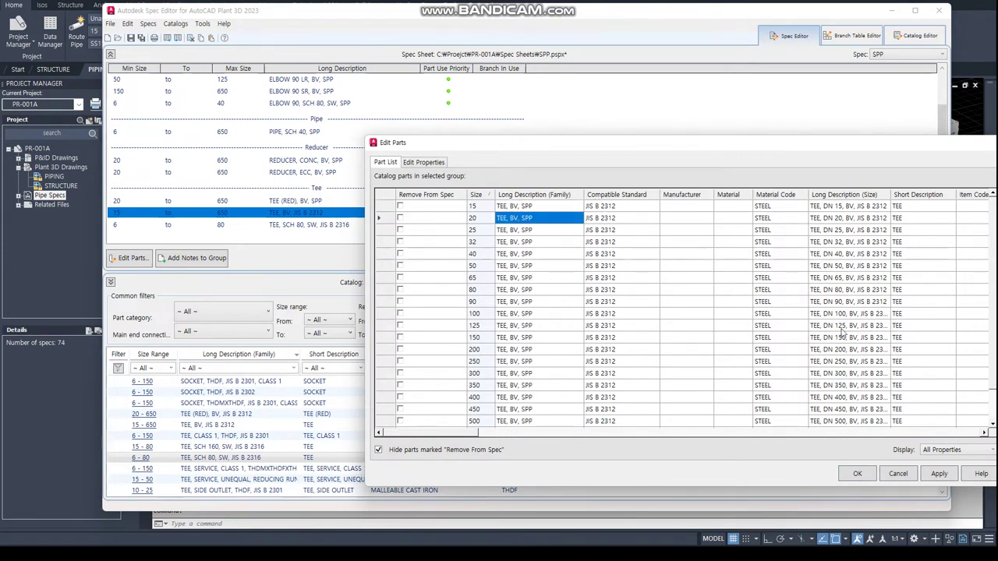
pyautogui.click(939, 475)
pyautogui.click(857, 473)
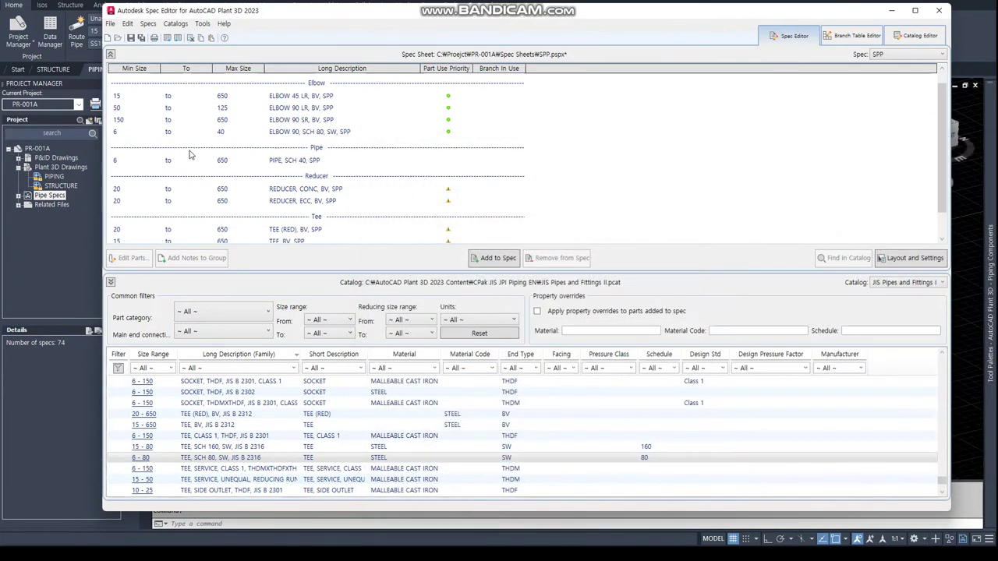
# Replace JIS B 2316 with SPP in the TEE, SCH 80, SW descriptions.
pyautogui.click(315, 225)
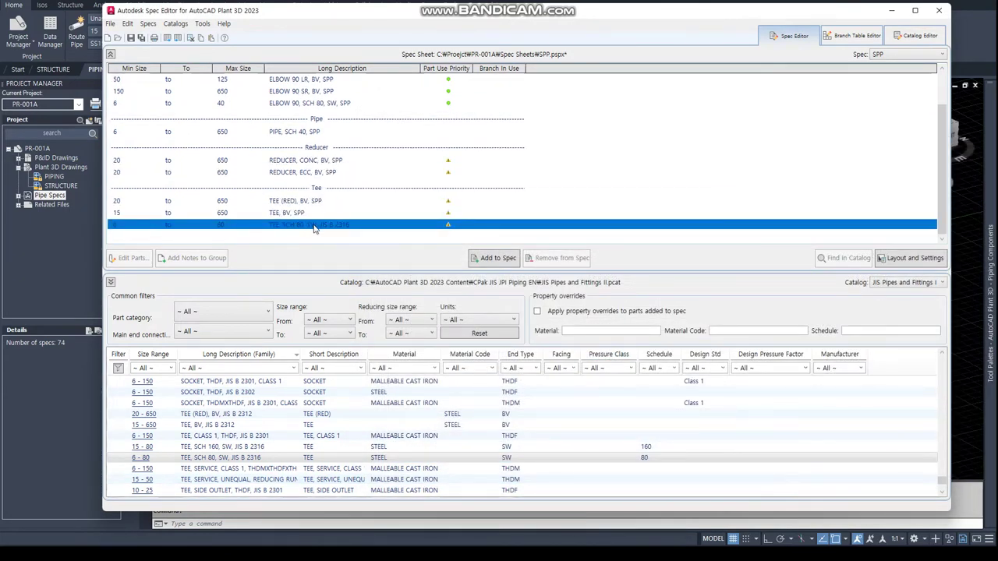
pyautogui.doubleClick(314, 226)
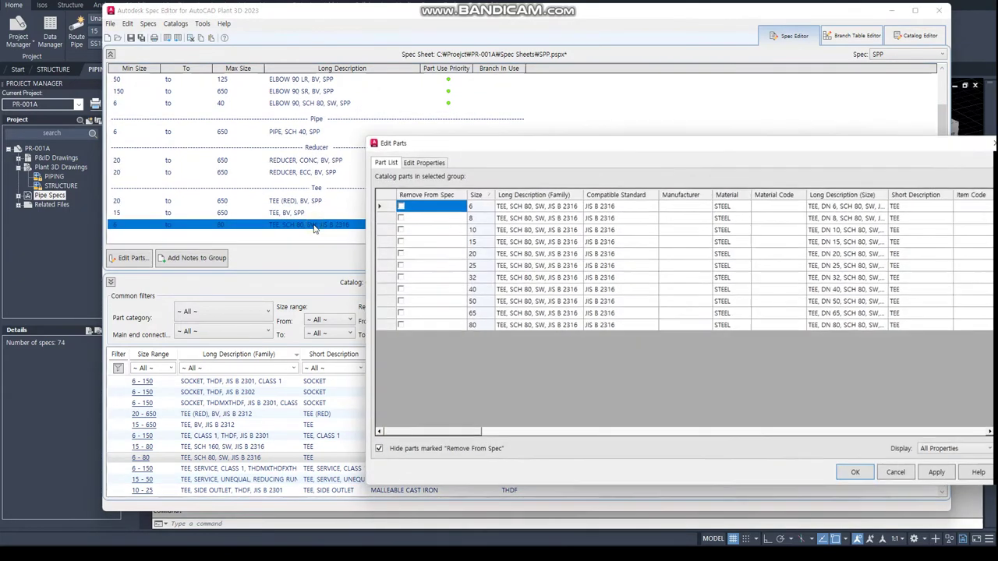
pyautogui.click(612, 209)
pyautogui.click(577, 207)
pyautogui.click(549, 207)
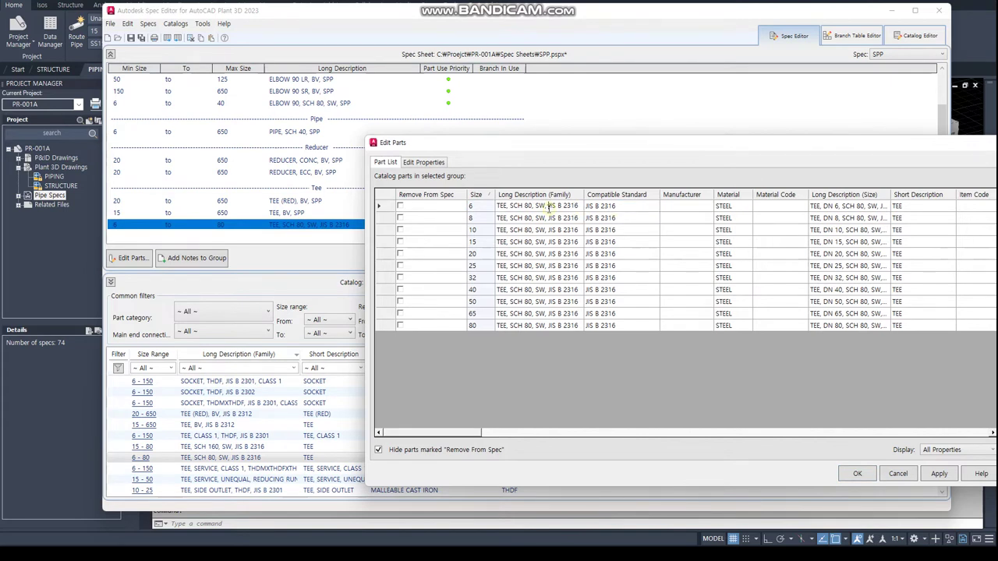
pyautogui.moveTo(549, 207); pyautogui.dragTo(579, 207)
pyautogui.write('S')
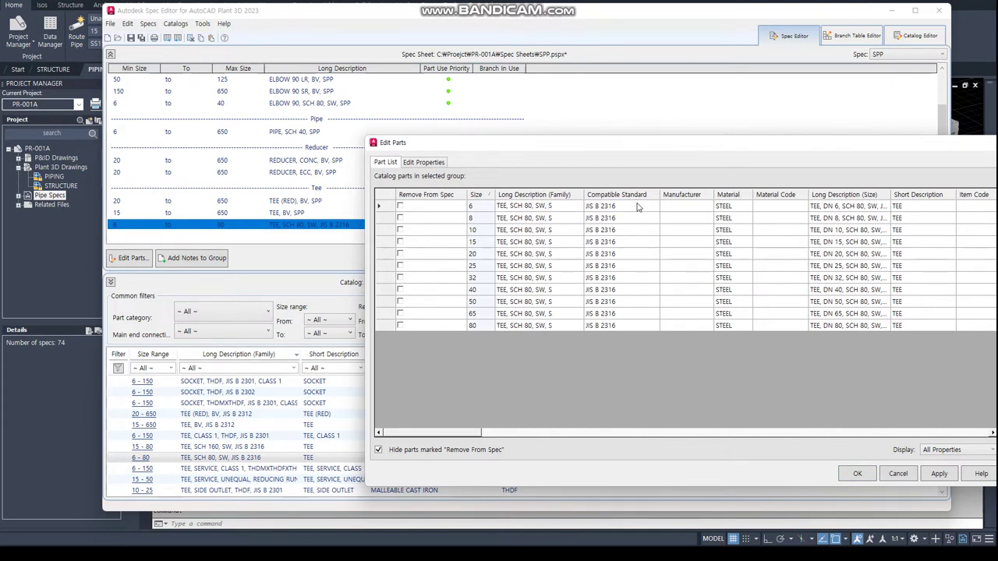
pyautogui.press('Return')
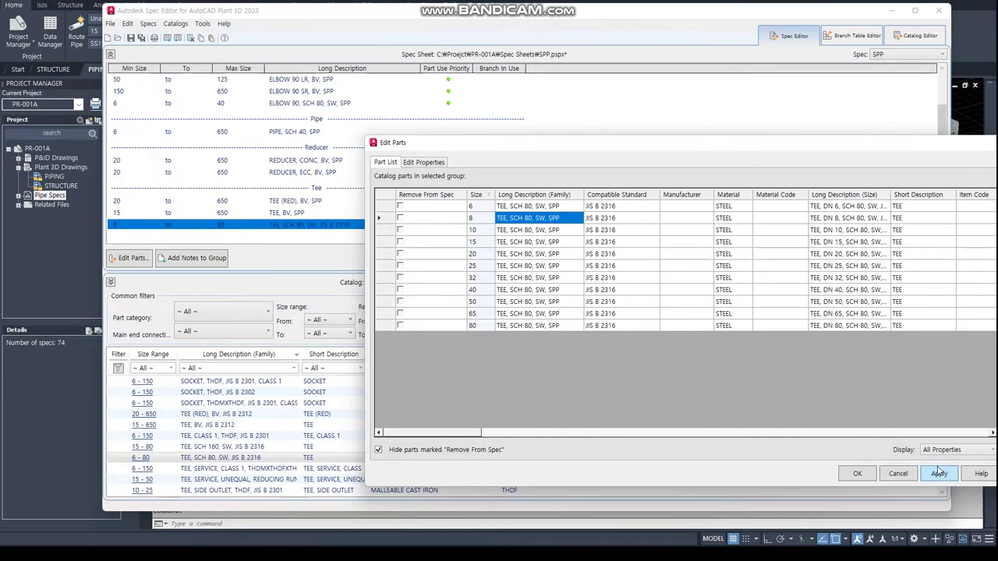
pyautogui.click(939, 473)
pyautogui.click(856, 473)
pyautogui.click(411, 190)
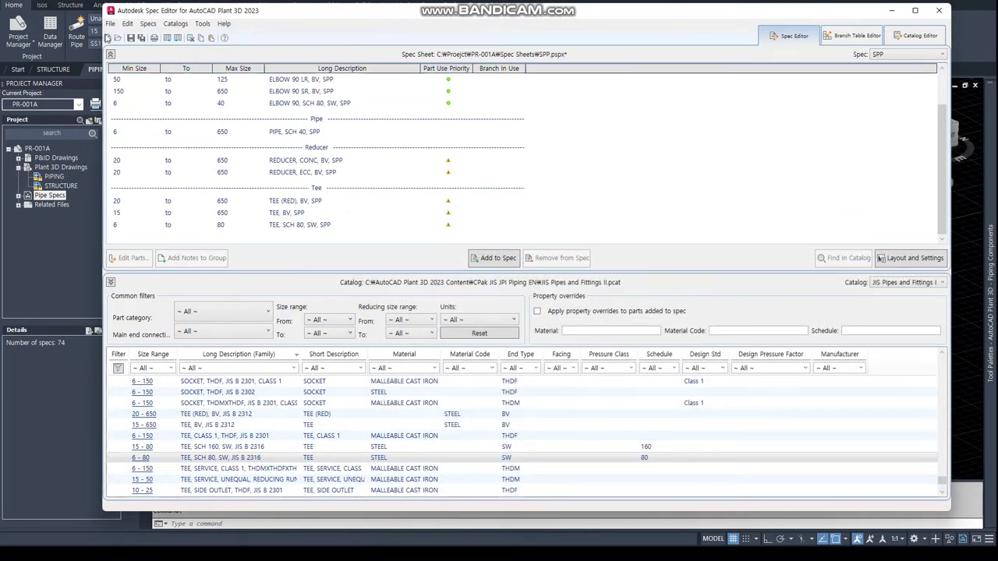
# Save the edited SPP spec and close the Spec Editor.
pyautogui.click(131, 38)
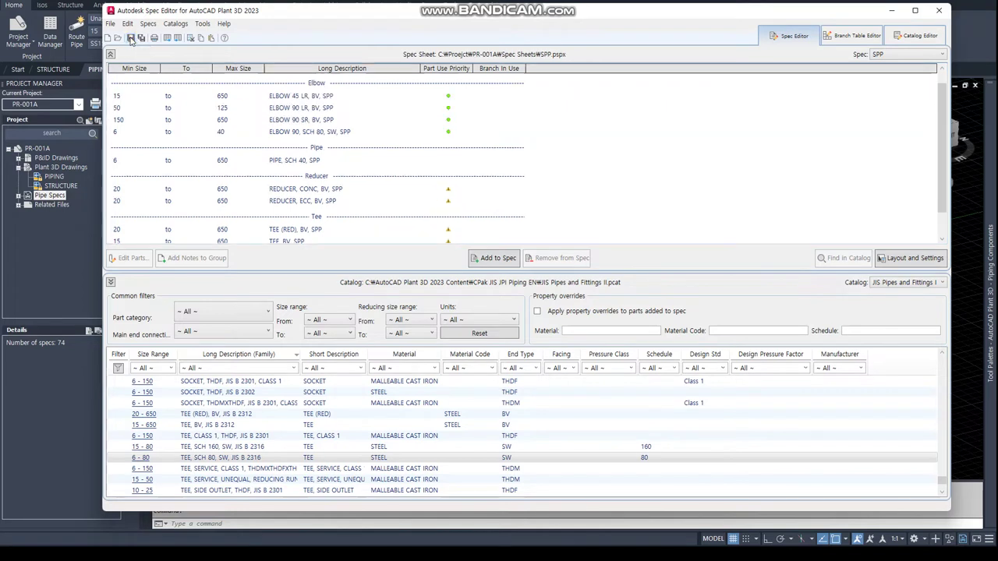
pyautogui.click(603, 110)
pyautogui.click(41, 247)
# Expand Pipe Specs in the Project Manager and select the SPP spec.
pyautogui.click(18, 196)
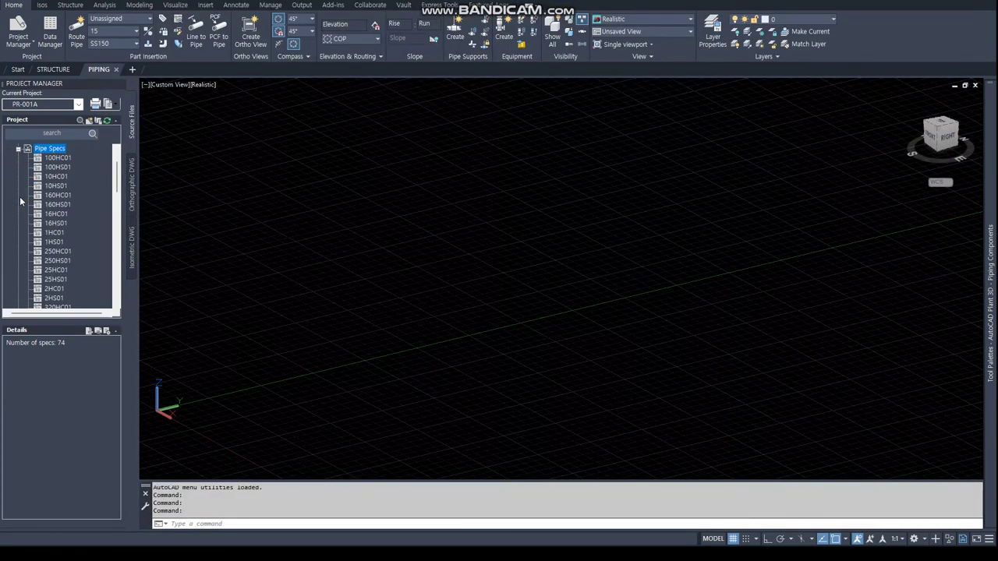
pyautogui.scroll(-5, 92, 214)
pyautogui.scroll(-2, 91, 217)
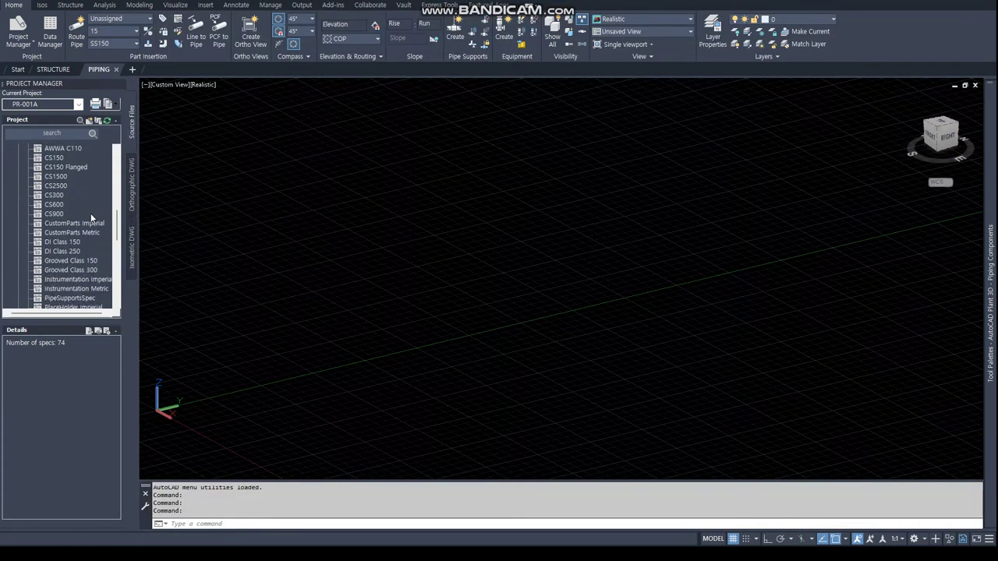
pyautogui.scroll(-3, 91, 217)
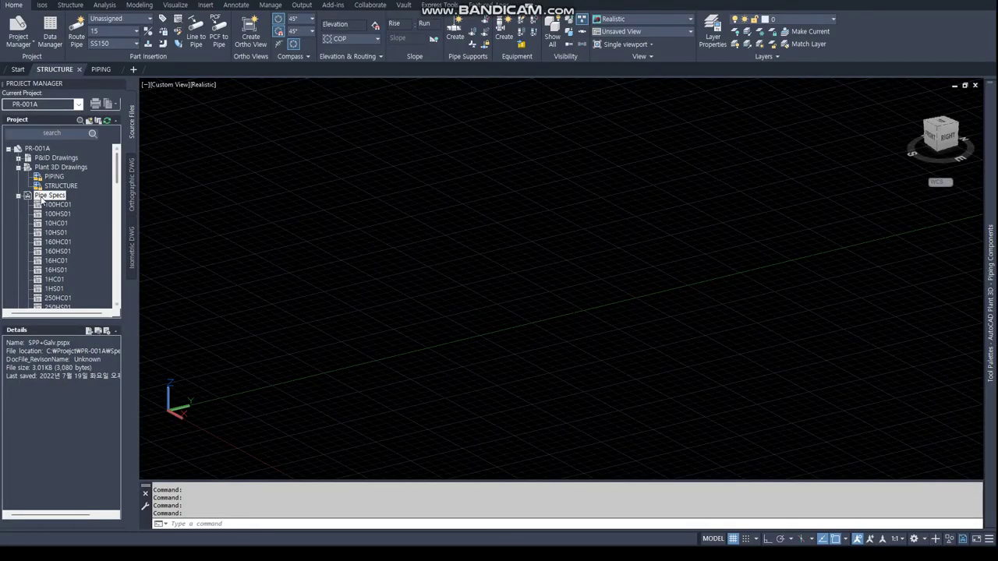
pyautogui.moveTo(114, 180); pyautogui.dragTo(114, 226)
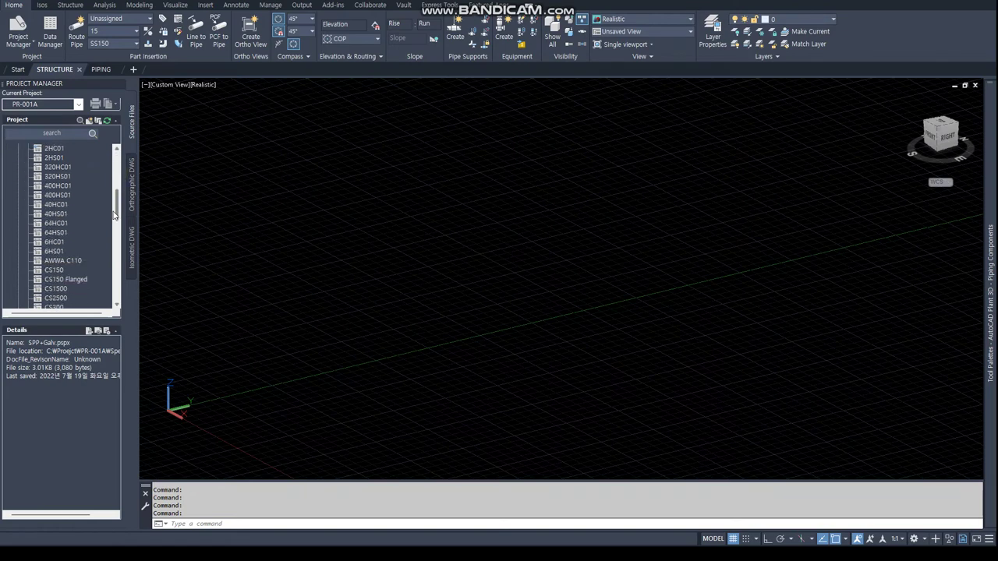
pyautogui.scroll(-3, 51, 277)
pyautogui.scroll(-3, 52, 276)
pyautogui.scroll(-3, 51, 277)
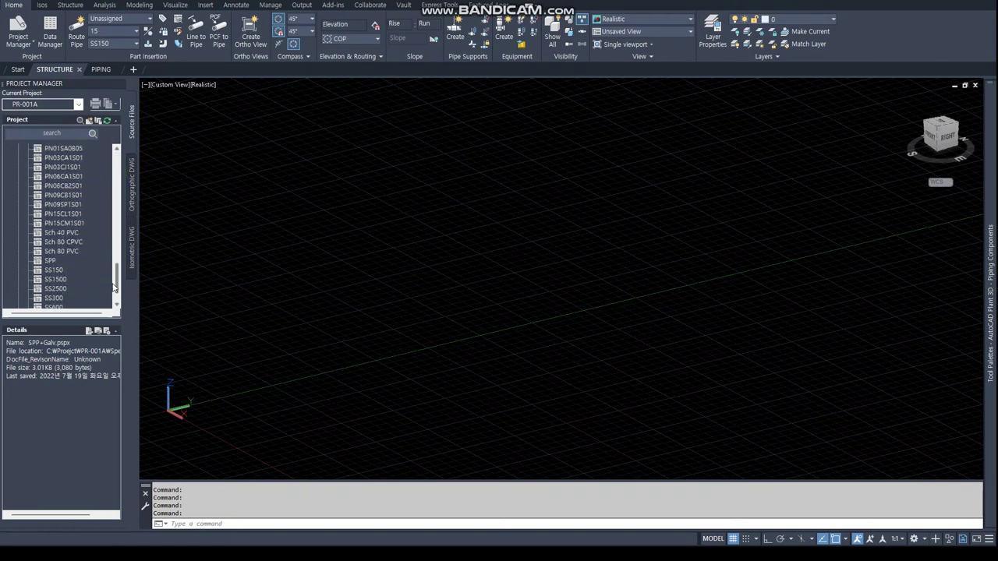
pyautogui.click(49, 261)
# Open the SPP spec and save it over the existing SPP+Galv.pspx.
pyautogui.rightClick(50, 261)
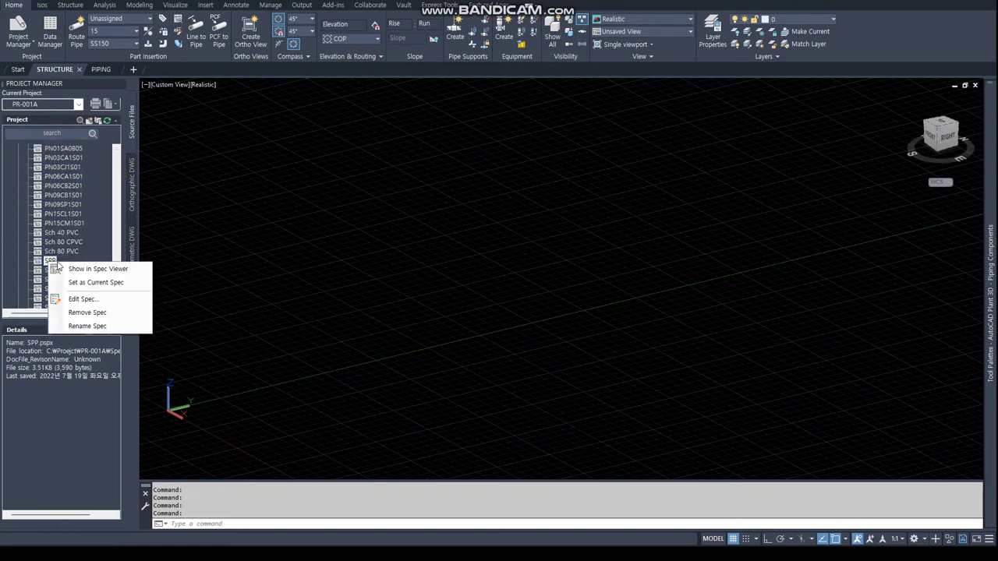
pyautogui.click(79, 300)
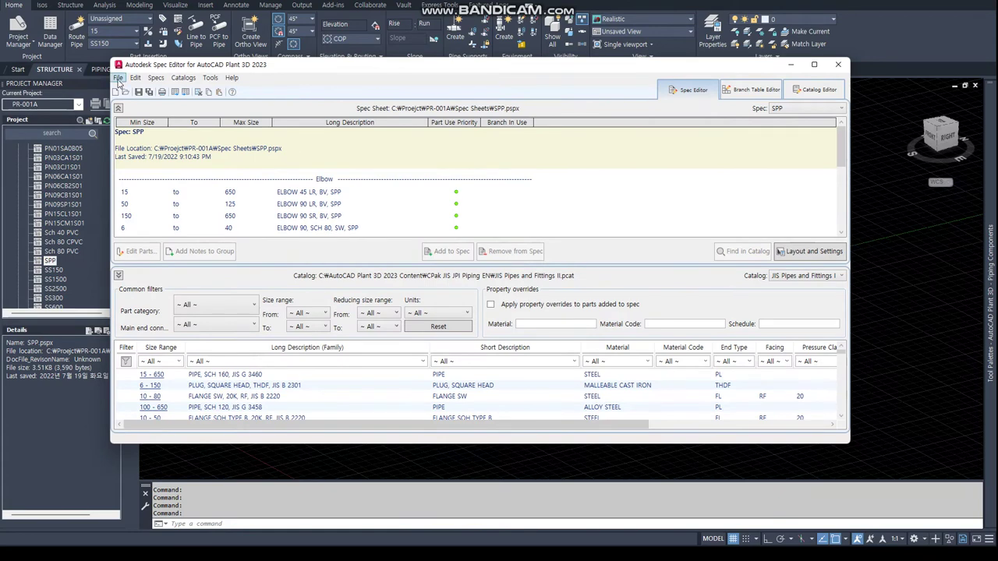
pyautogui.click(118, 79)
pyautogui.moveTo(140, 141)
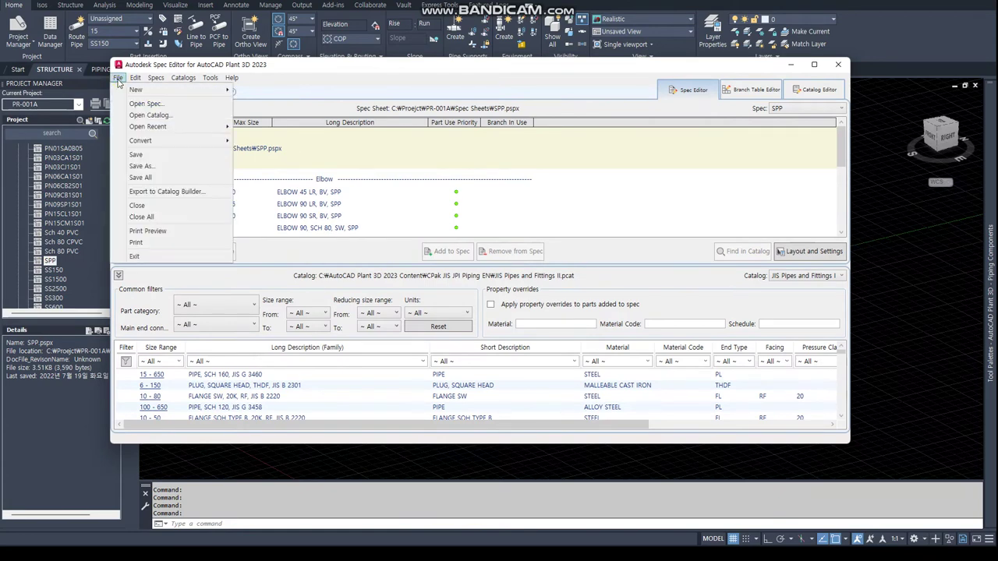
pyautogui.click(150, 167)
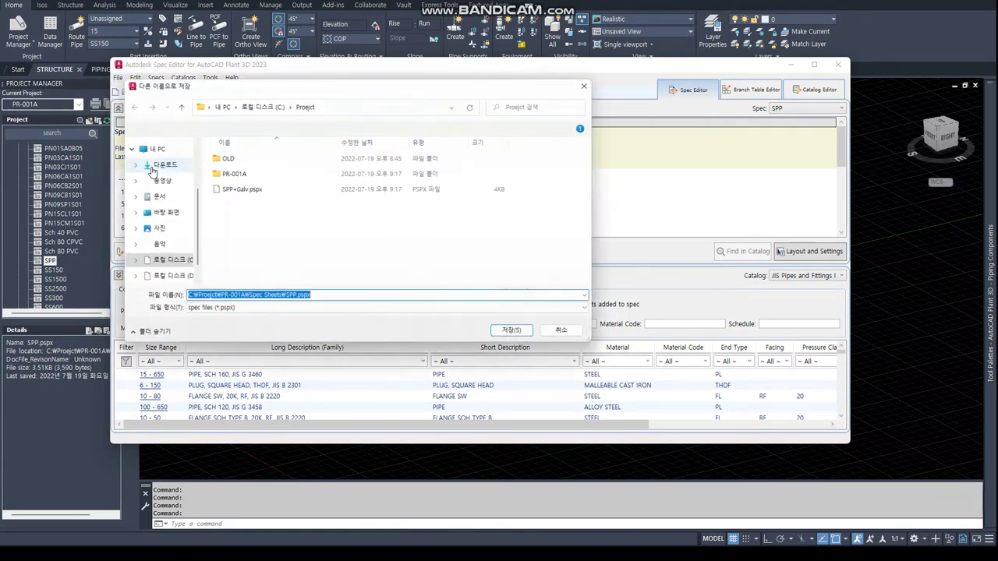
pyautogui.click(231, 194)
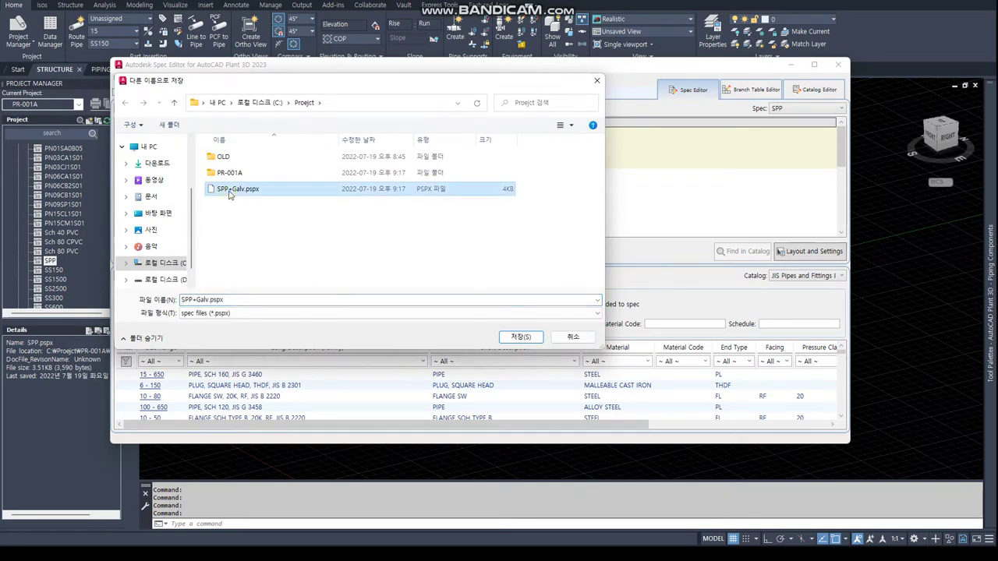
pyautogui.click(519, 336)
pyautogui.click(509, 271)
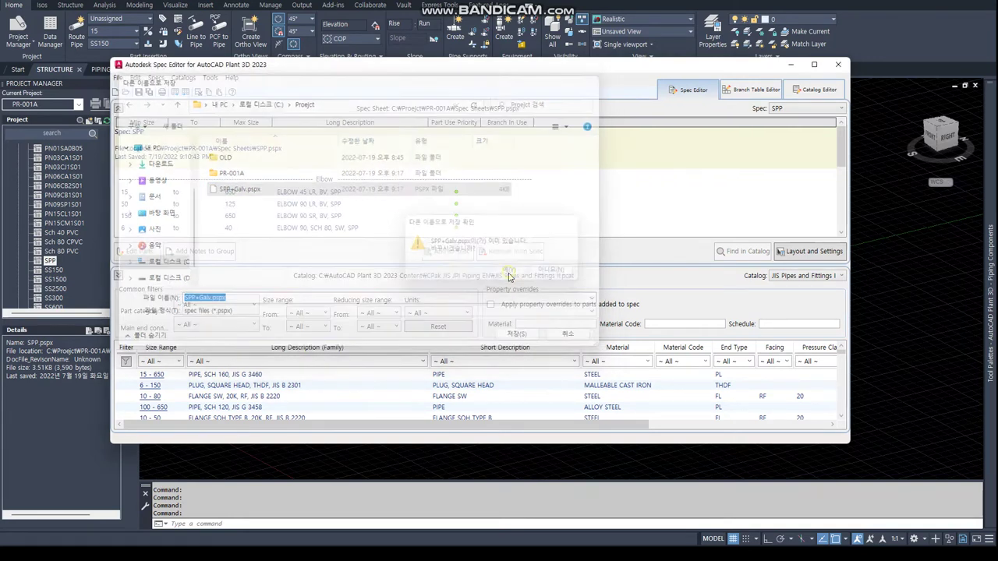
pyautogui.click(317, 191)
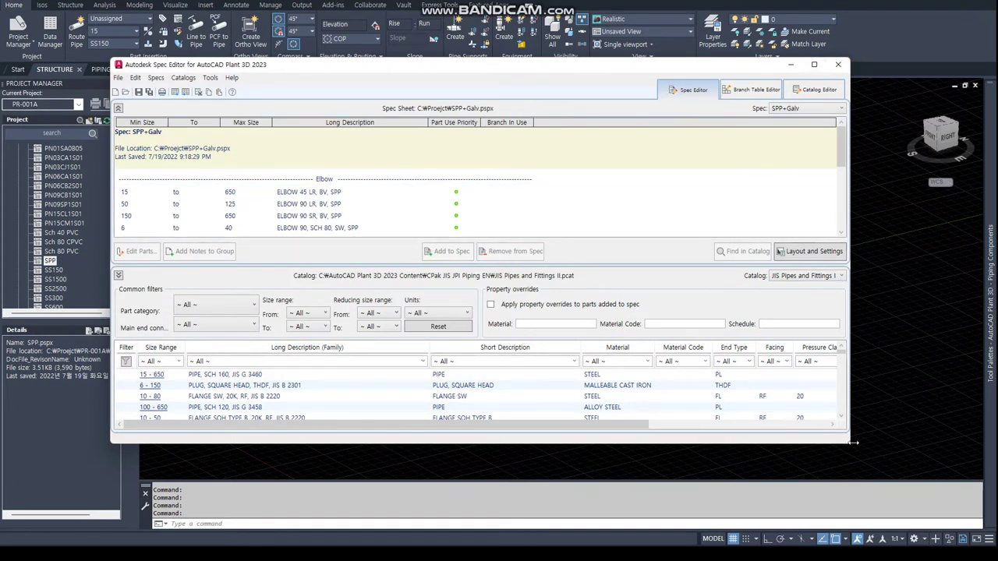
# Enlarge the spec editor window and open the ELBOW 45 LR parts.
pyautogui.moveTo(850, 445); pyautogui.dragTo(879, 493)
pyautogui.click(337, 195)
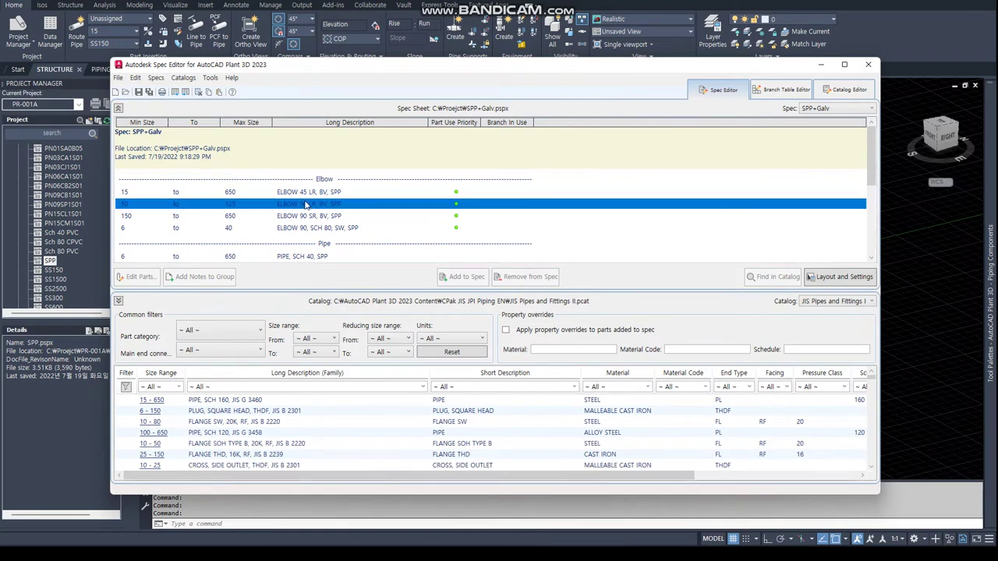
pyautogui.doubleClick(337, 194)
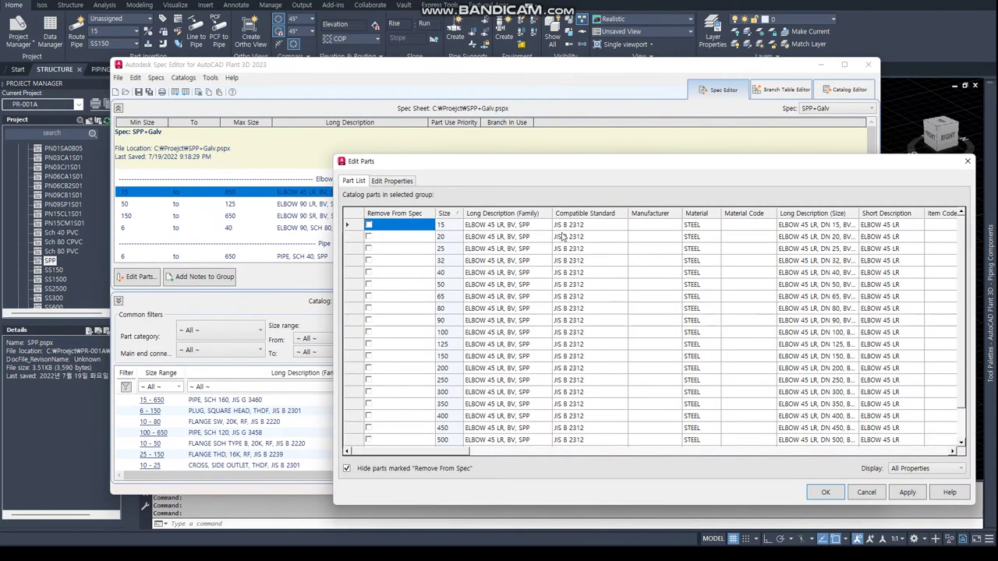
# Append +Galv. to the ELBOW 45 LR long description.
pyautogui.click(540, 226)
pyautogui.click(537, 224)
pyautogui.write('+')
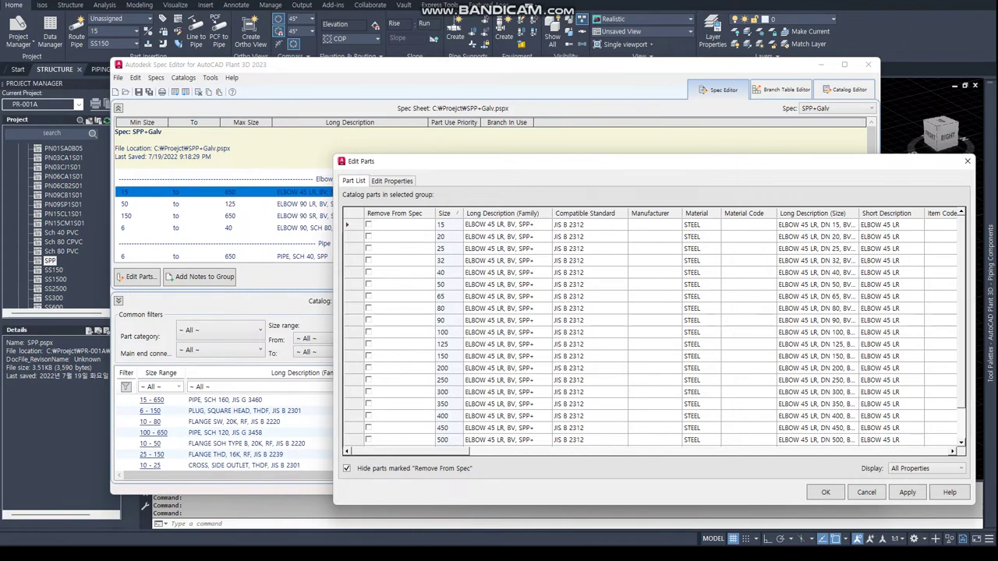
pyautogui.write('g')
pyautogui.press('BackSpace')
pyautogui.write('Galv.')
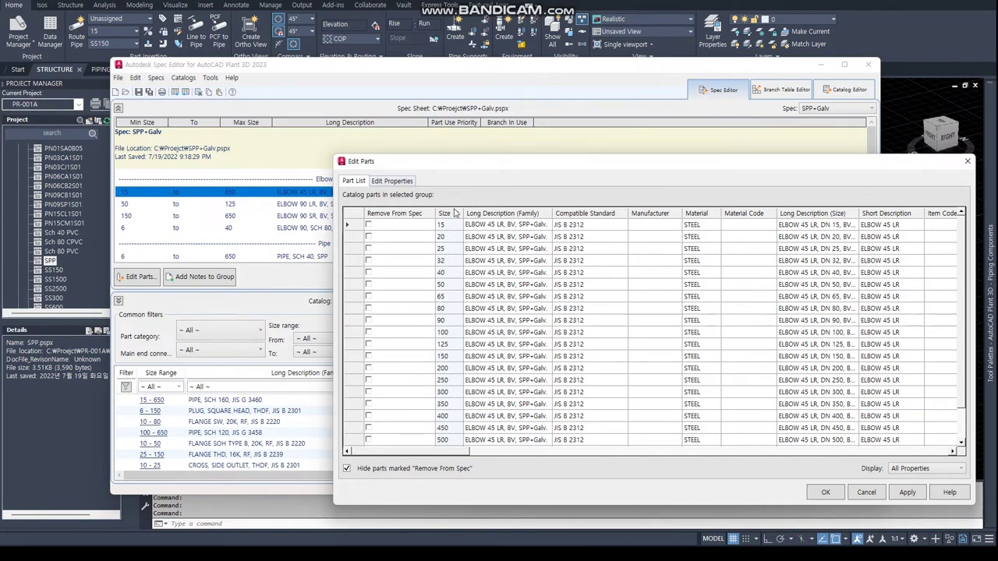
pyautogui.moveTo(529, 225); pyautogui.dragTo(551, 224)
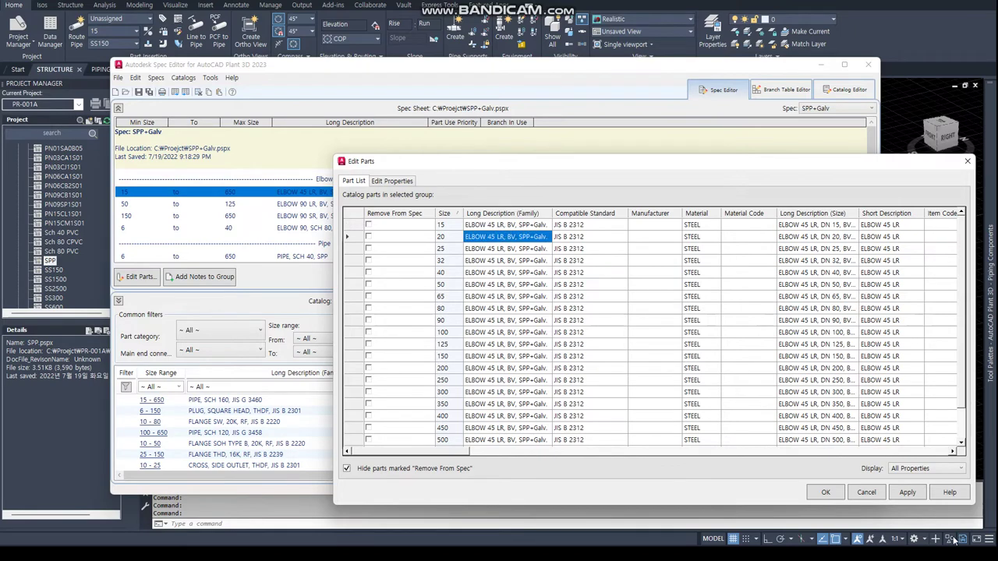
pyautogui.click(826, 494)
# Make the ELBOW 90 LR long description end in SPP+Galv.
pyautogui.doubleClick(568, 203)
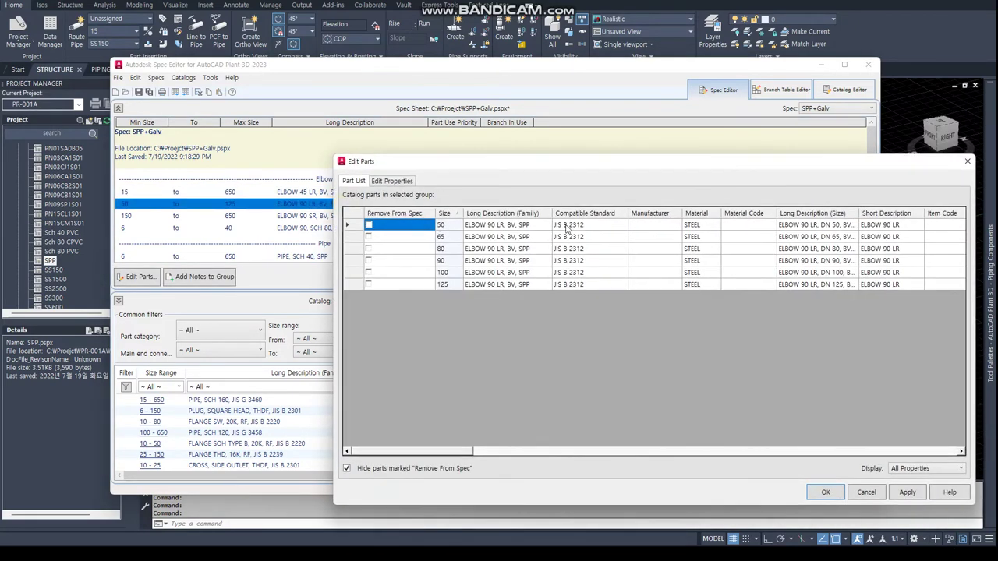
pyautogui.click(540, 227)
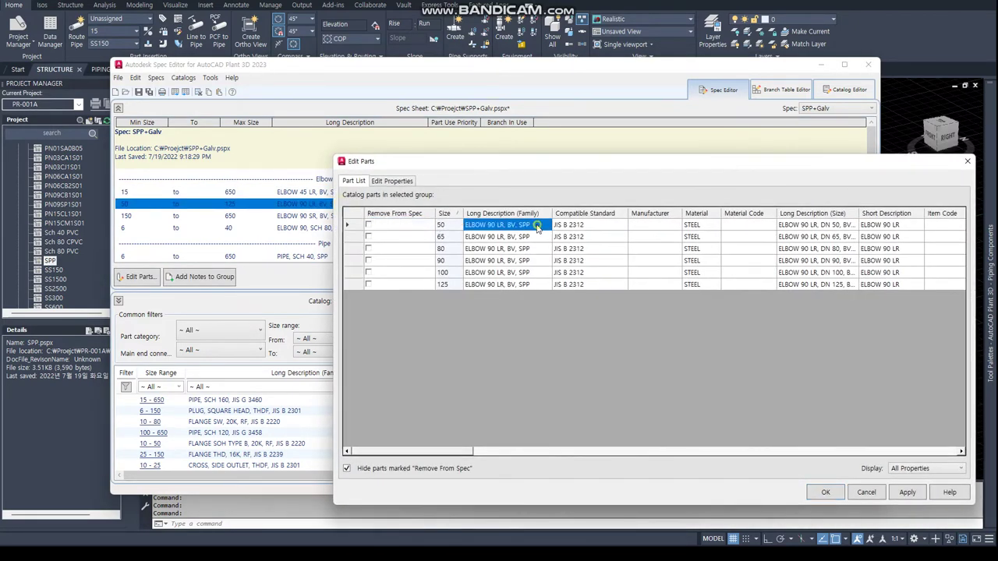
pyautogui.click(530, 225)
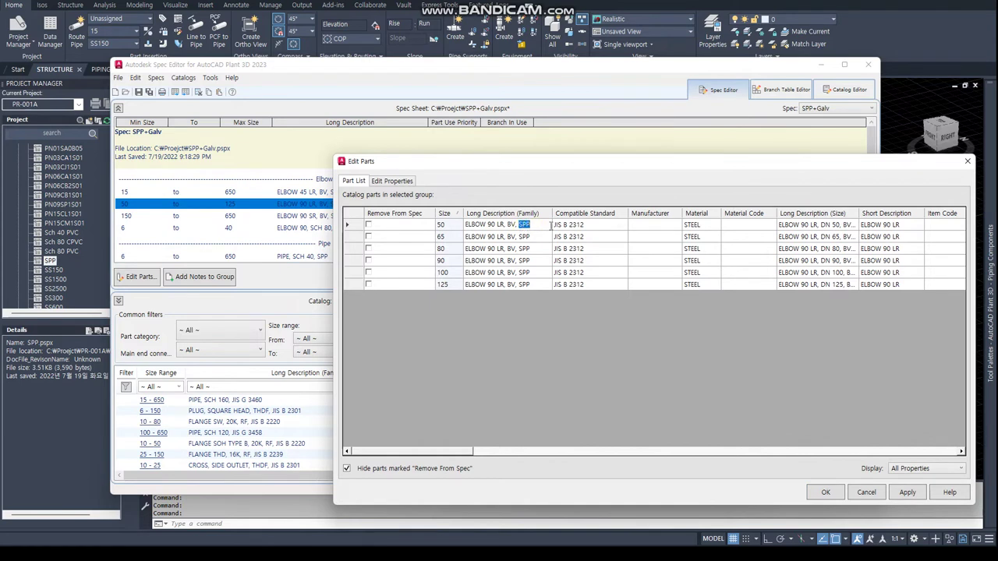
pyautogui.write('+Galv.')
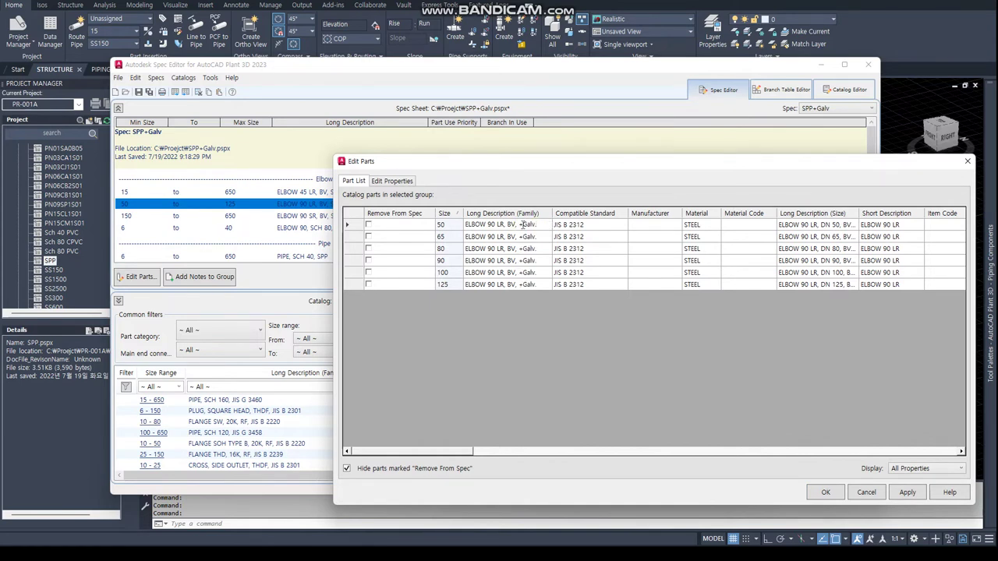
pyautogui.click(520, 225)
pyautogui.write('s')
pyautogui.press('BackSpace')
pyautogui.write('SPP')
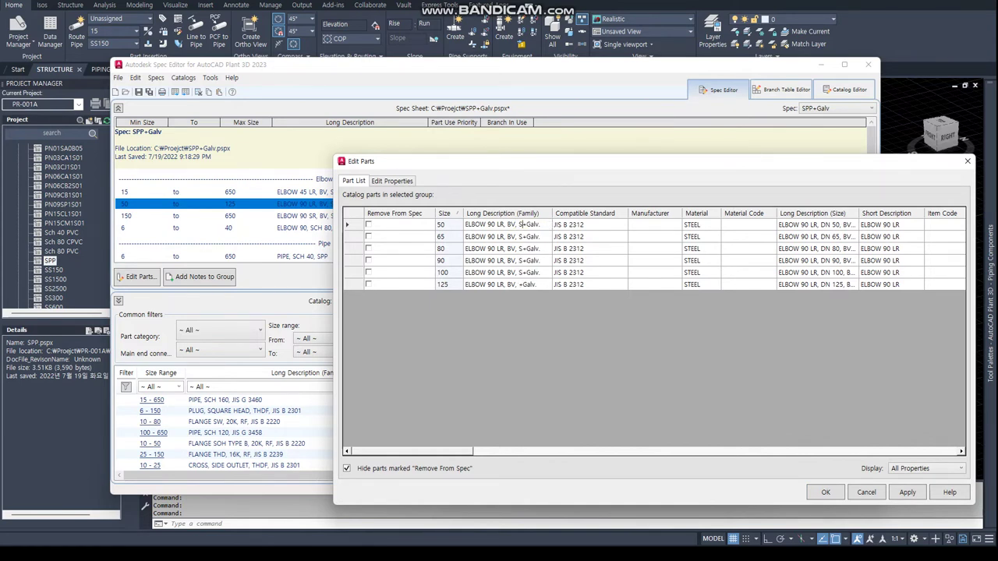
pyautogui.click(522, 239)
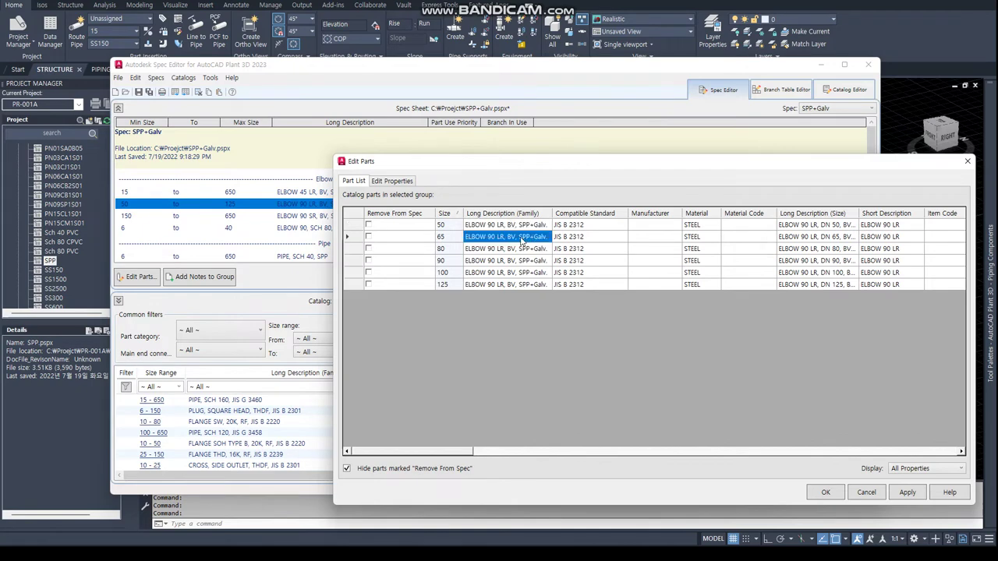
pyautogui.click(907, 491)
pyautogui.click(826, 492)
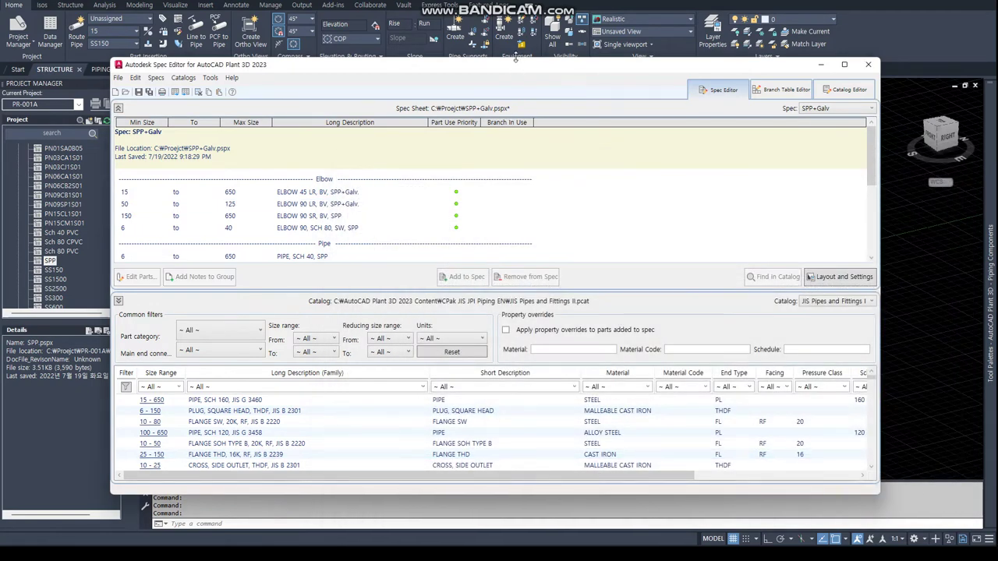
# Append +Galv. to the ELBOW 90 SR long description.
pyautogui.moveTo(517, 49); pyautogui.dragTo(517, 0)
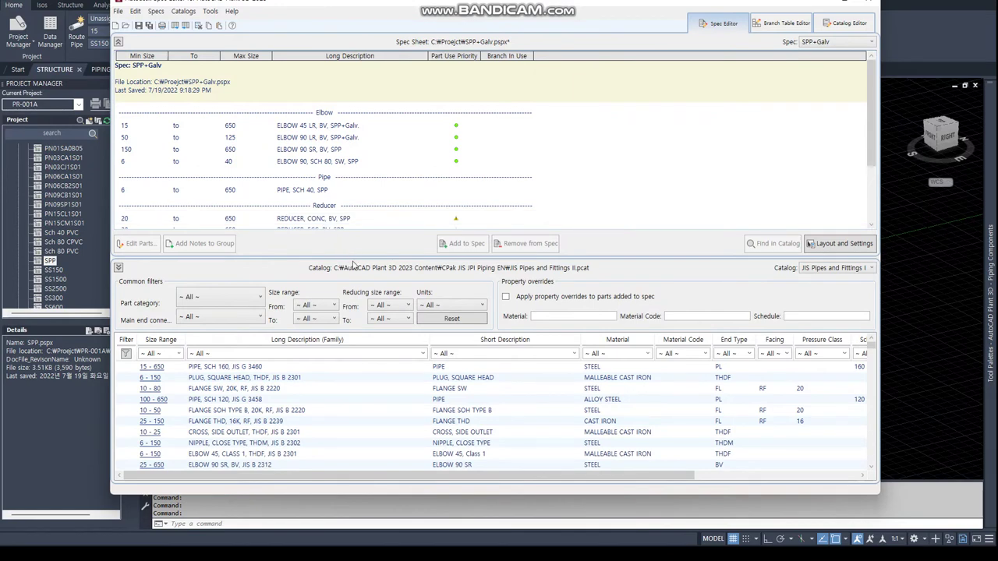
pyautogui.moveTo(354, 259); pyautogui.dragTo(356, 332)
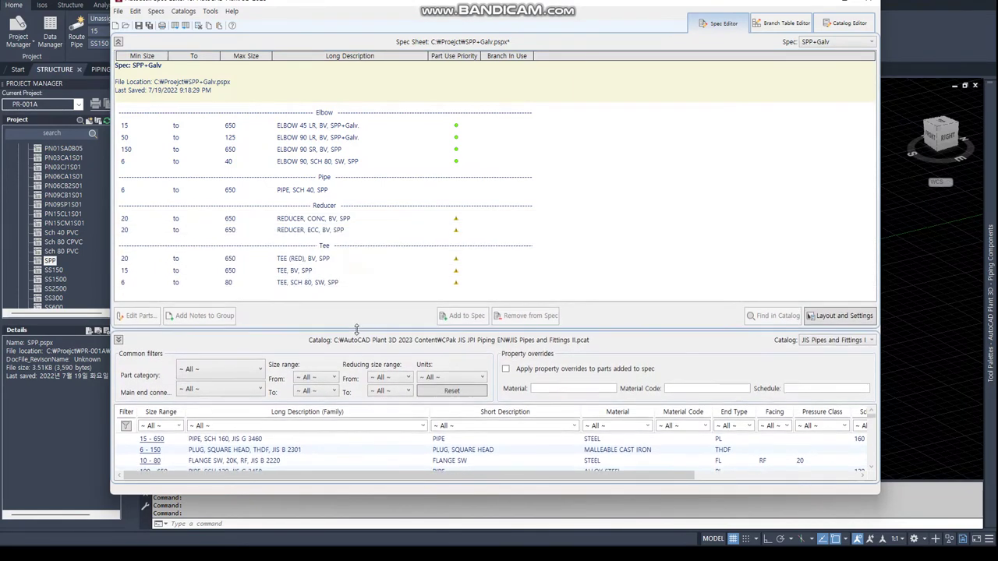
pyautogui.doubleClick(341, 149)
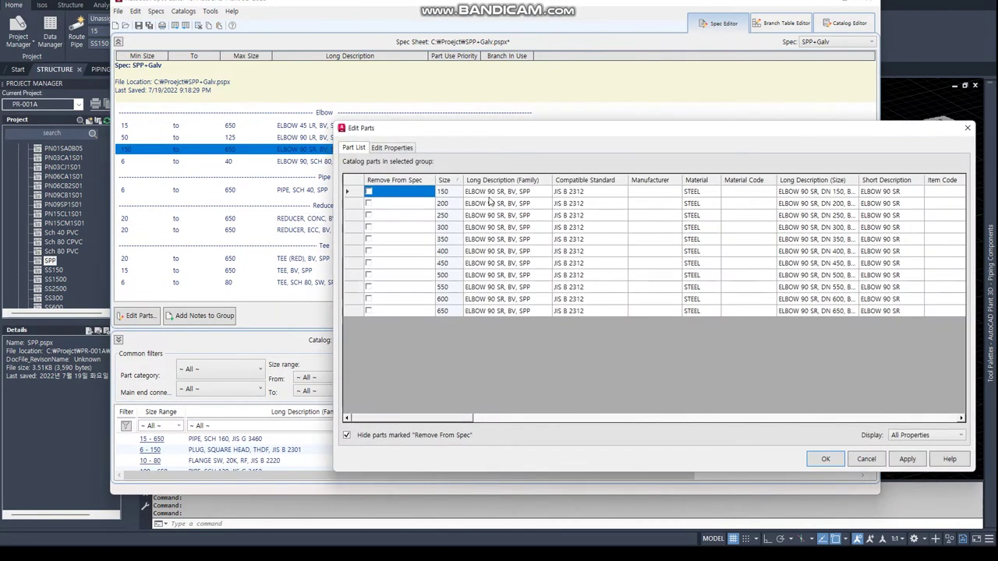
pyautogui.click(536, 193)
pyautogui.write('+Galv.')
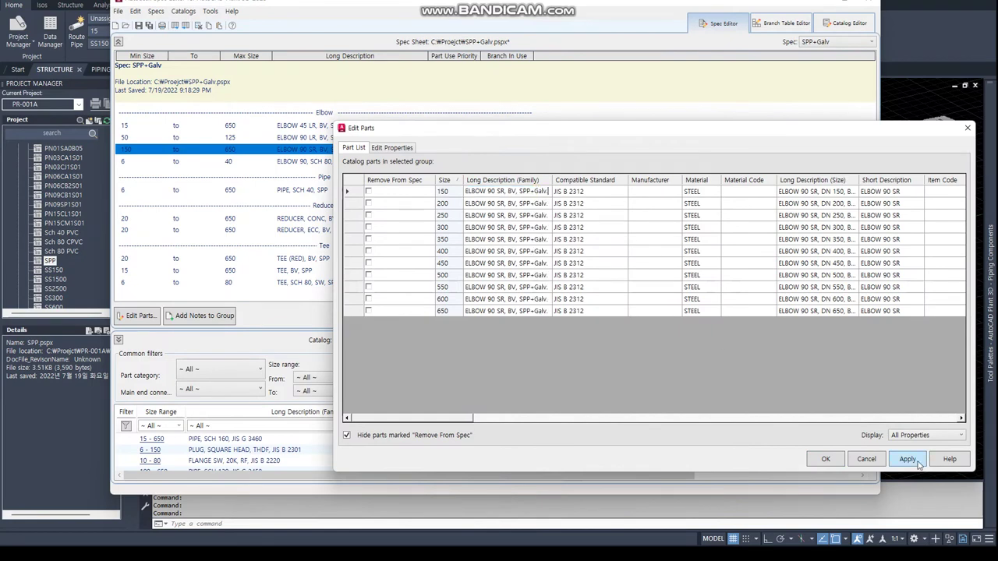
pyautogui.click(908, 460)
pyautogui.click(823, 460)
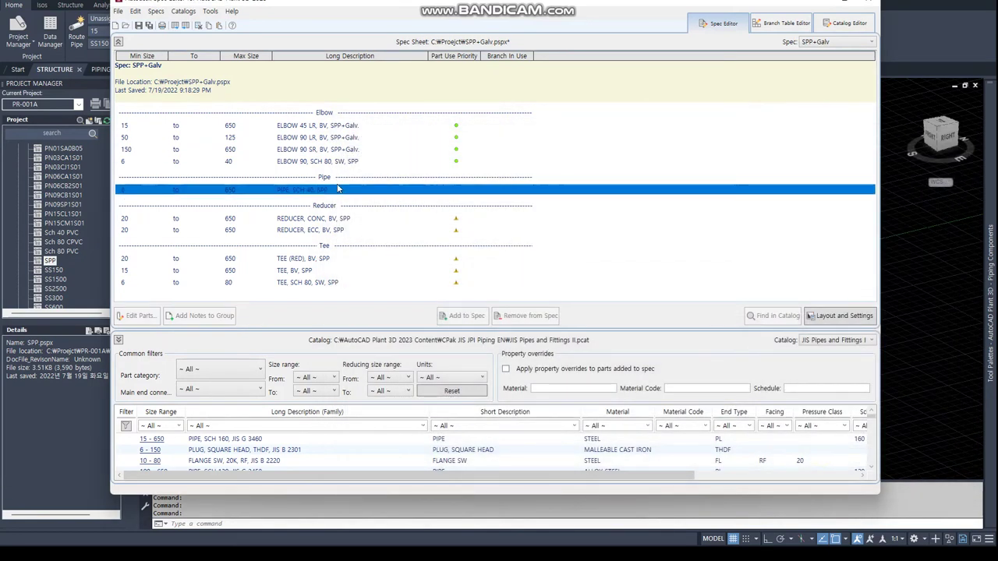
# Append +Galv to the ELBOW 90, SCH 80, SW long description so it ends SPP+Galv.
pyautogui.doubleClick(360, 163)
pyautogui.click(549, 192)
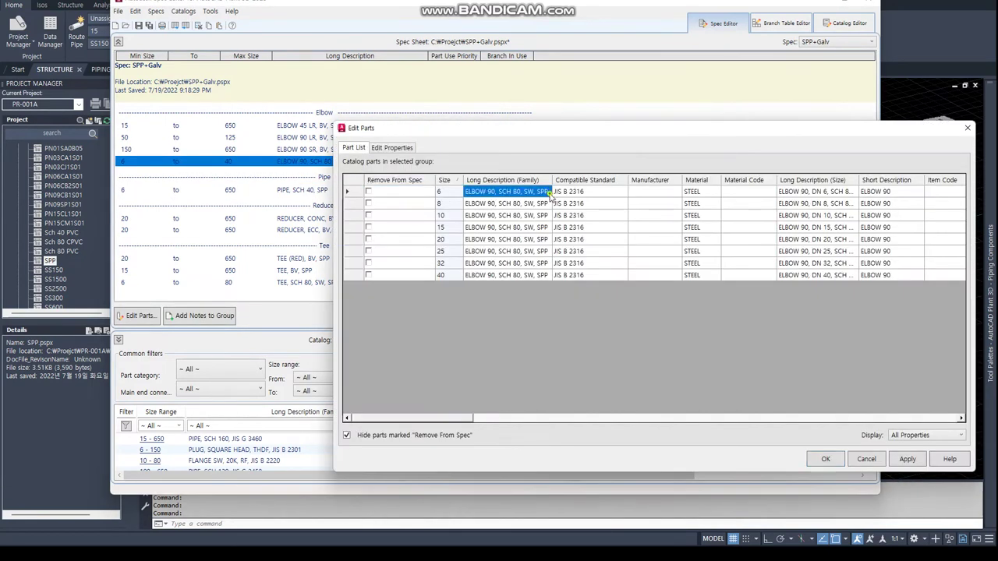
pyautogui.click(549, 192)
pyautogui.write('+Galv')
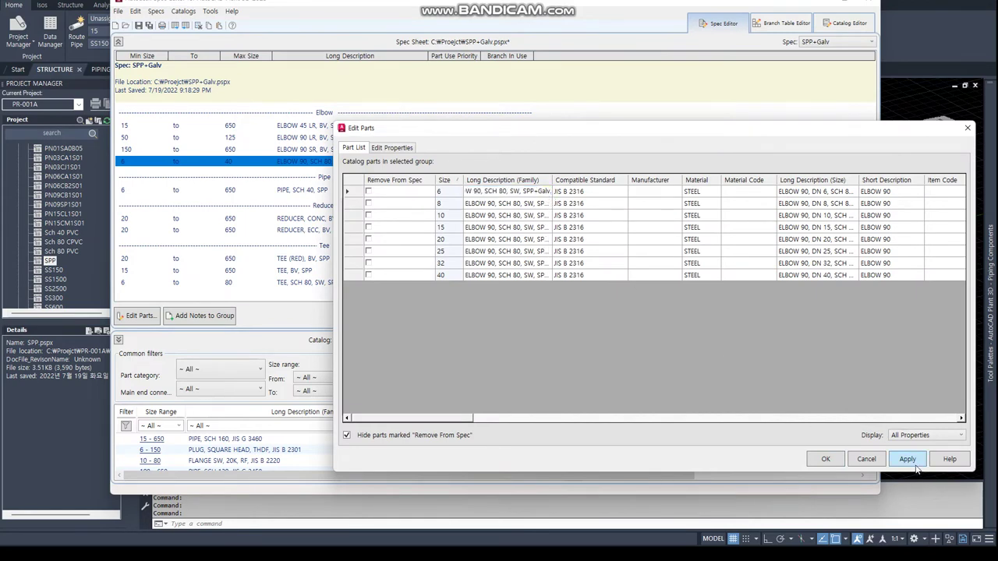
pyautogui.click(913, 463)
pyautogui.click(823, 459)
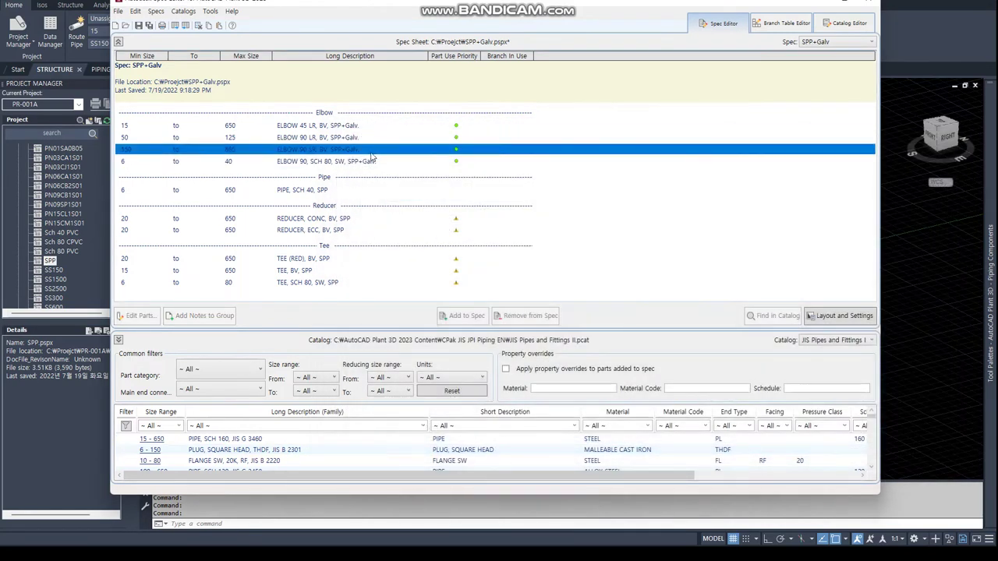
# Make the PIPE, SCH 40 long description end in SPP+Galv.
pyautogui.click(315, 192)
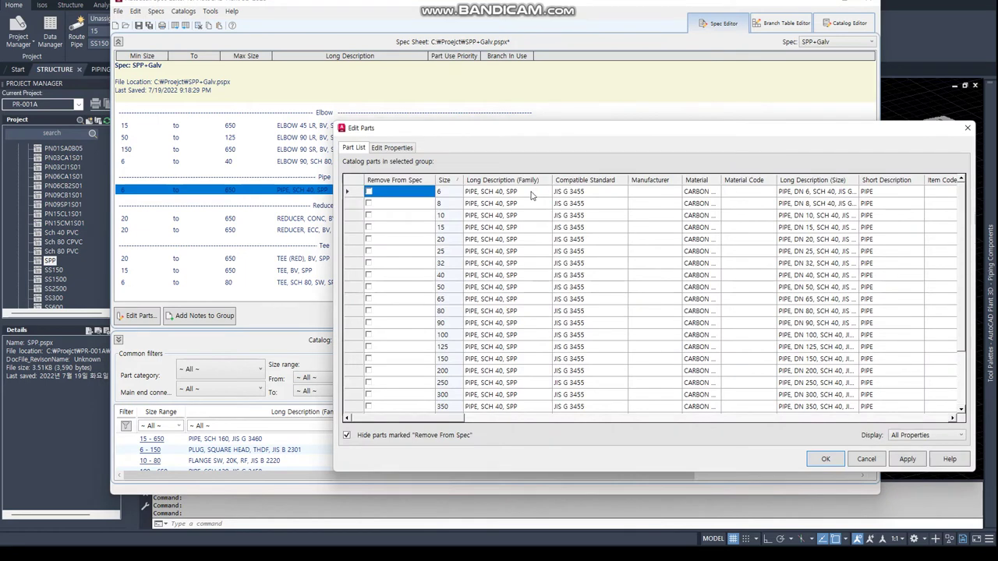
pyautogui.click(531, 193)
pyautogui.click(531, 192)
pyautogui.write('+Galv.')
pyautogui.press('Return')
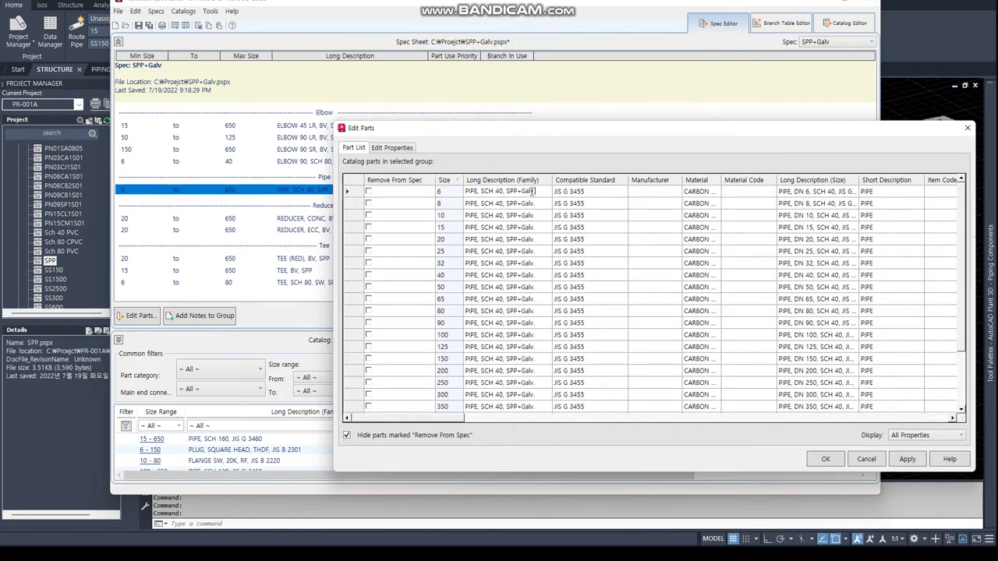
pyautogui.click(906, 459)
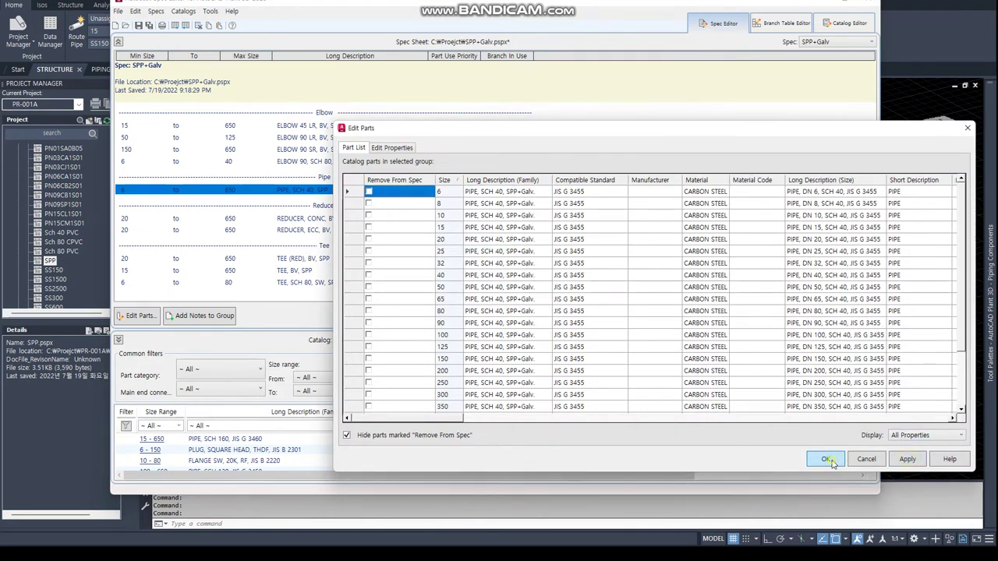
pyautogui.click(826, 459)
# Rewrite the SCH 80 elbow description as ELBOW 90, SCH 80, THR'D, SPP+Galv.
pyautogui.click(337, 161)
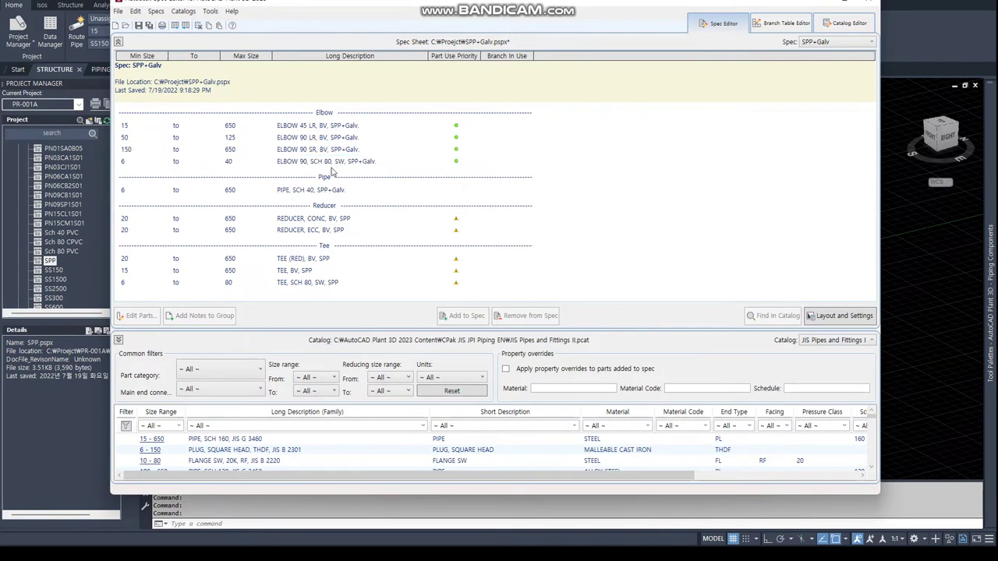
pyautogui.doubleClick(337, 162)
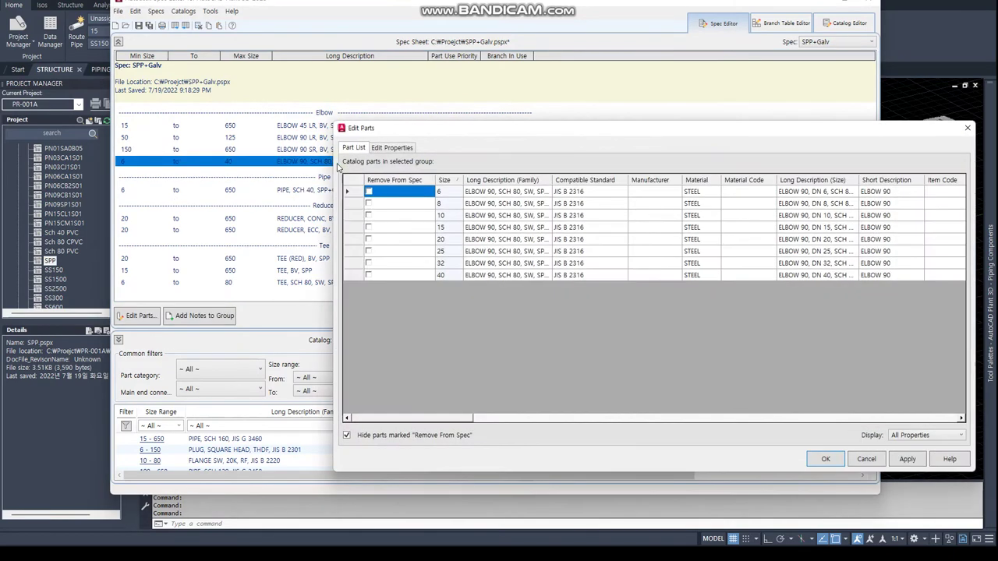
pyautogui.click(530, 192)
pyautogui.click(527, 192)
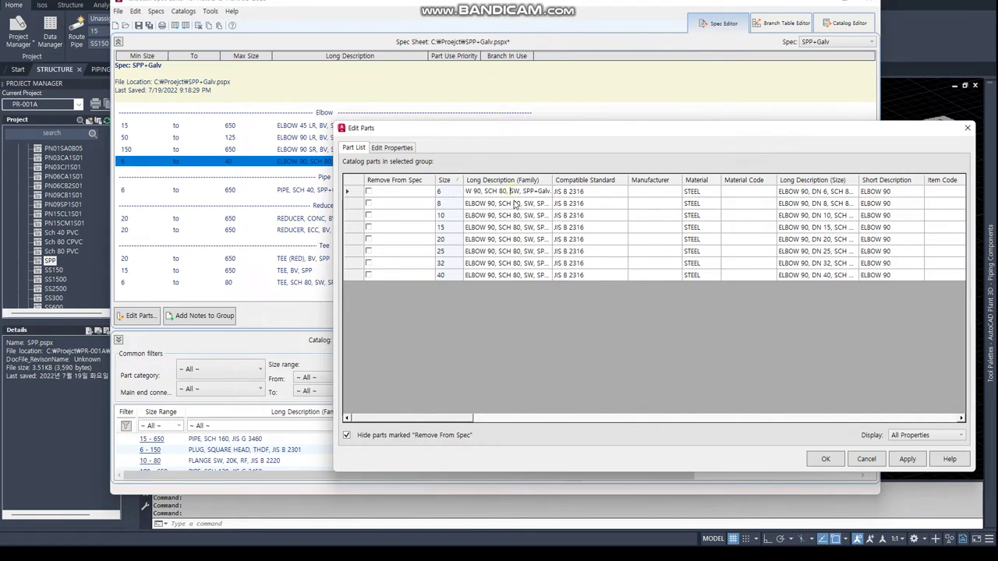
pyautogui.write('THR')
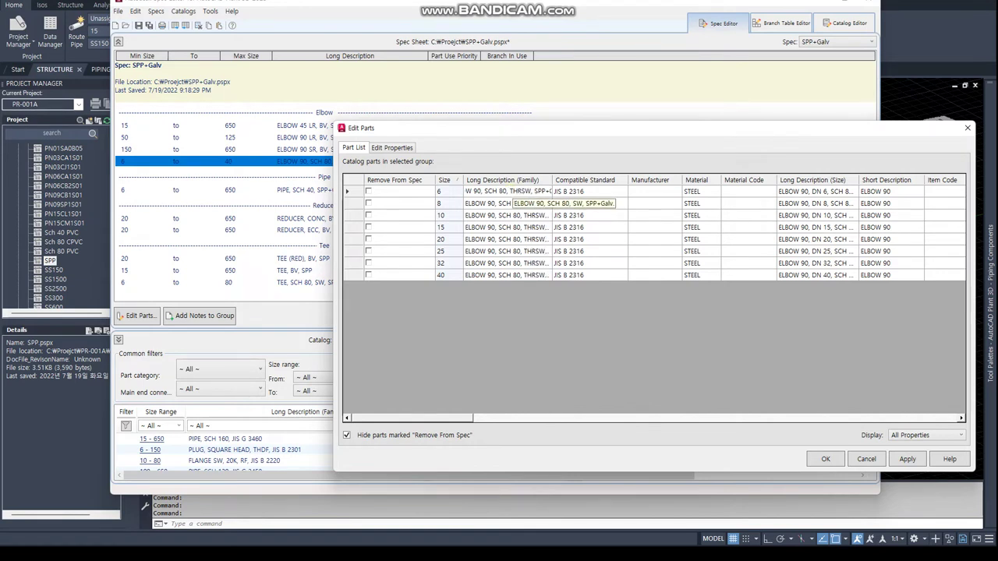
pyautogui.write("'")
pyautogui.write('D')
pyautogui.press('Delete')
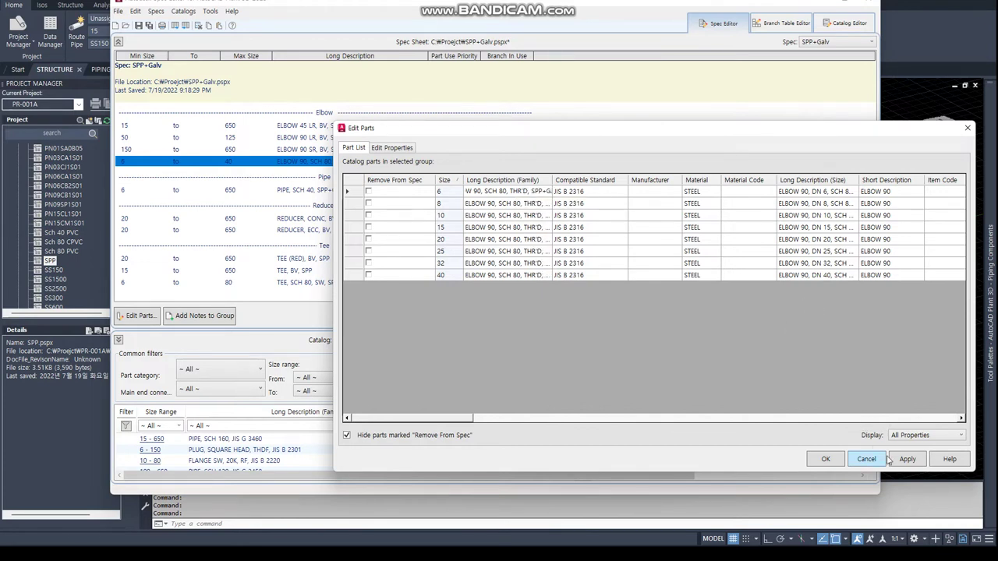
pyautogui.click(825, 459)
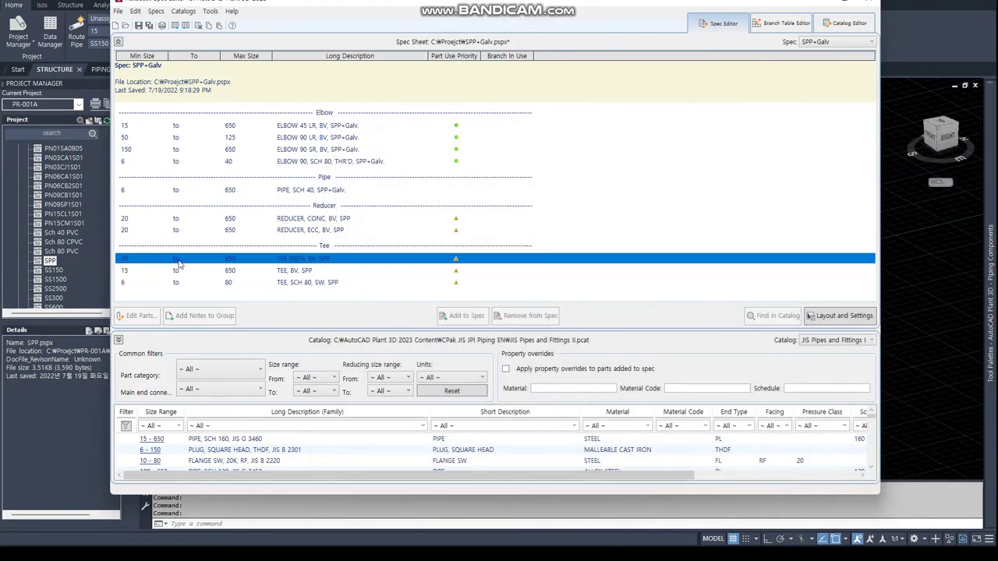
# Change the concentric reducer long description ending from SPP to SPP+Galv.
pyautogui.doubleClick(345, 218)
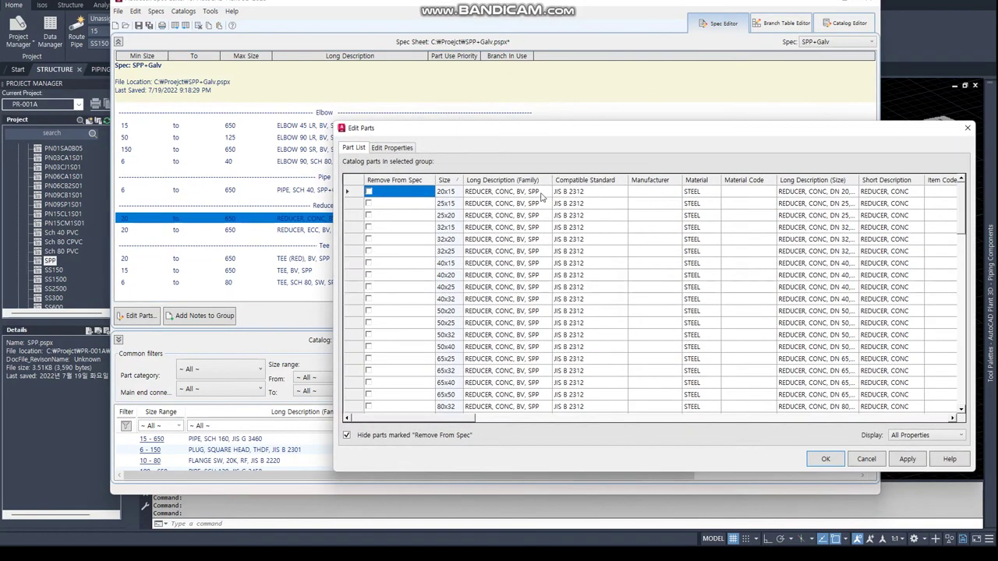
pyautogui.click(541, 195)
pyautogui.click(538, 194)
pyautogui.doubleClick(533, 192)
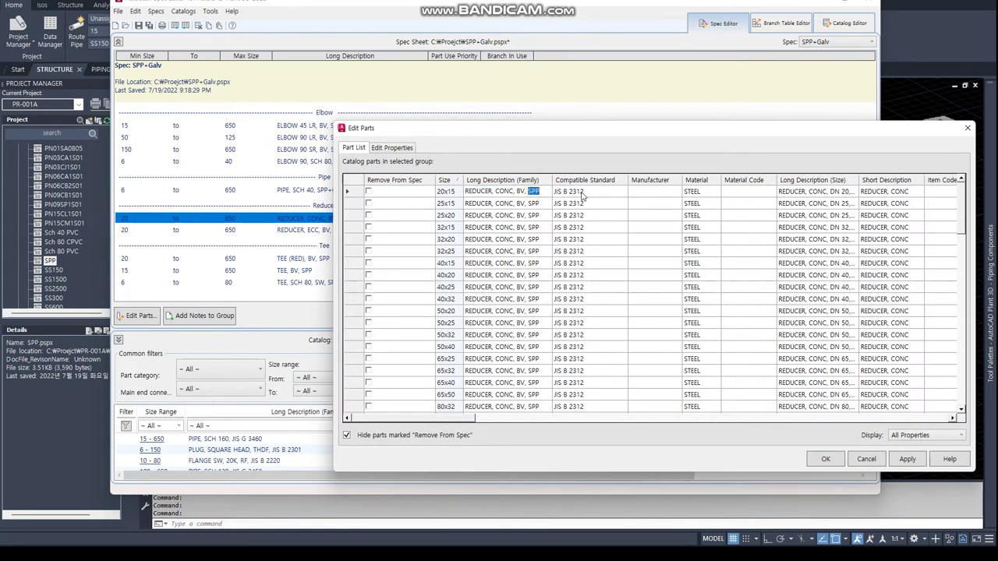
pyautogui.write('+Galv')
pyautogui.press('Return')
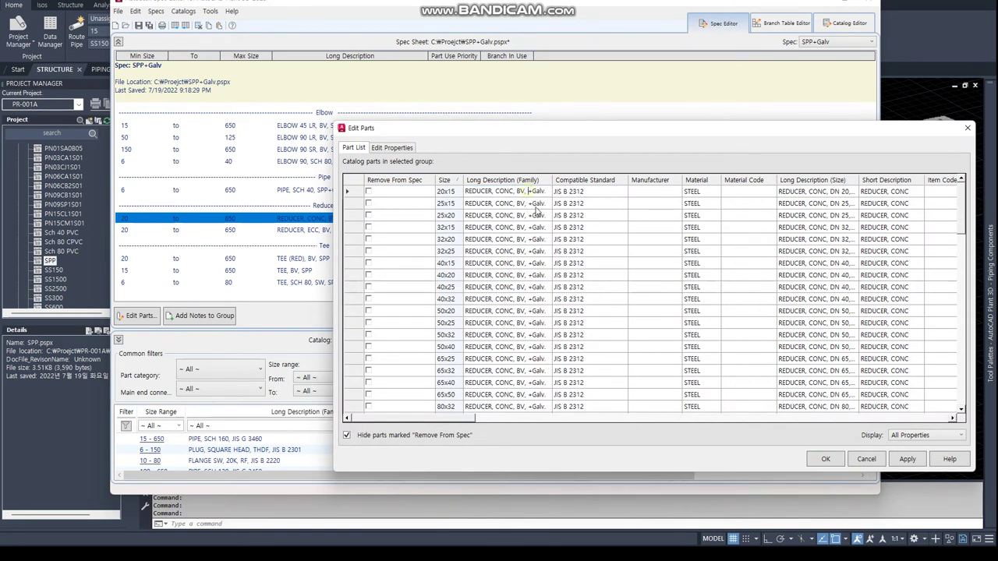
pyautogui.write('S')
pyautogui.write('PP')
pyautogui.press('Return')
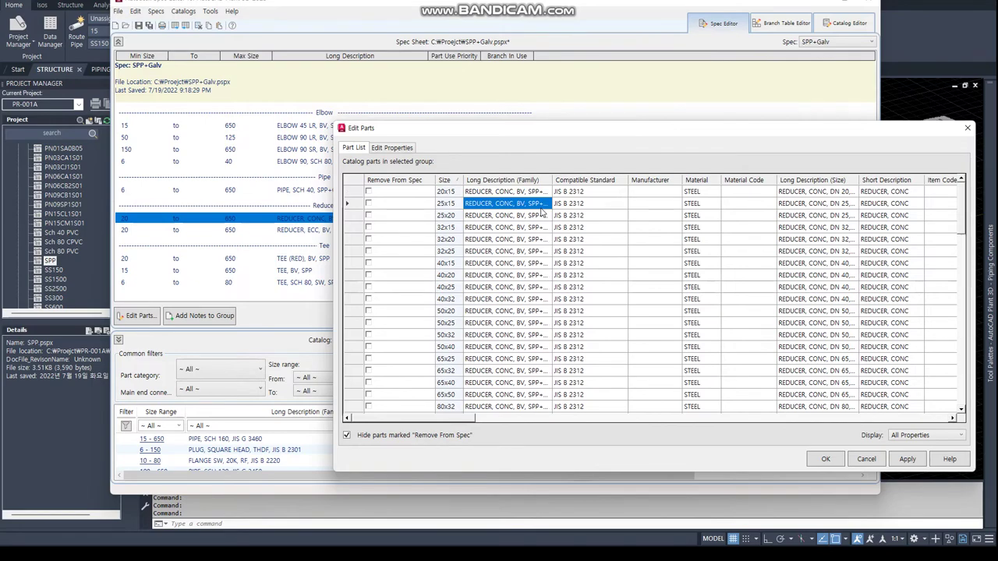
pyautogui.click(909, 461)
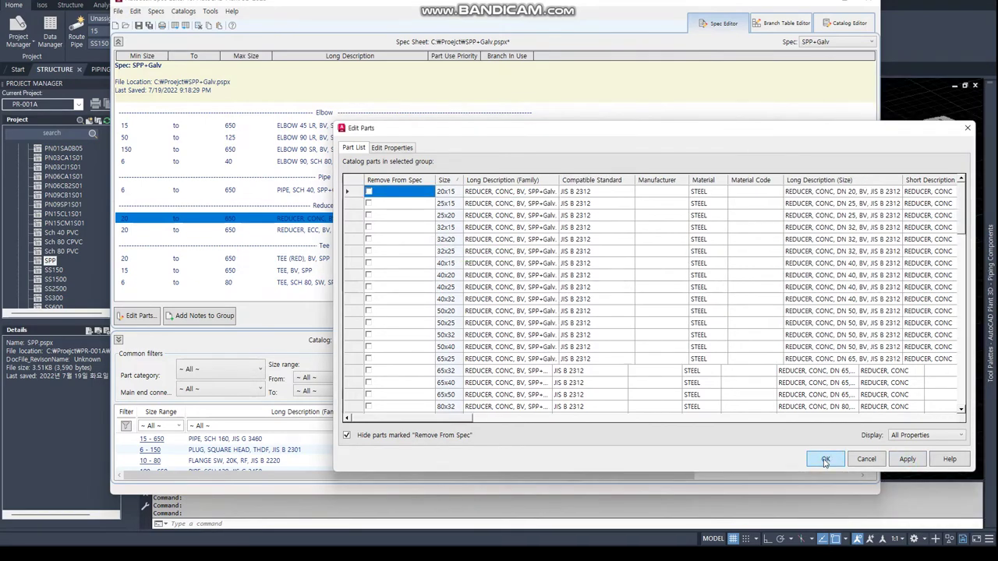
pyautogui.click(826, 460)
# Change the eccentric reducer long description ending from SPP to SPP+Galv.
pyautogui.doubleClick(392, 232)
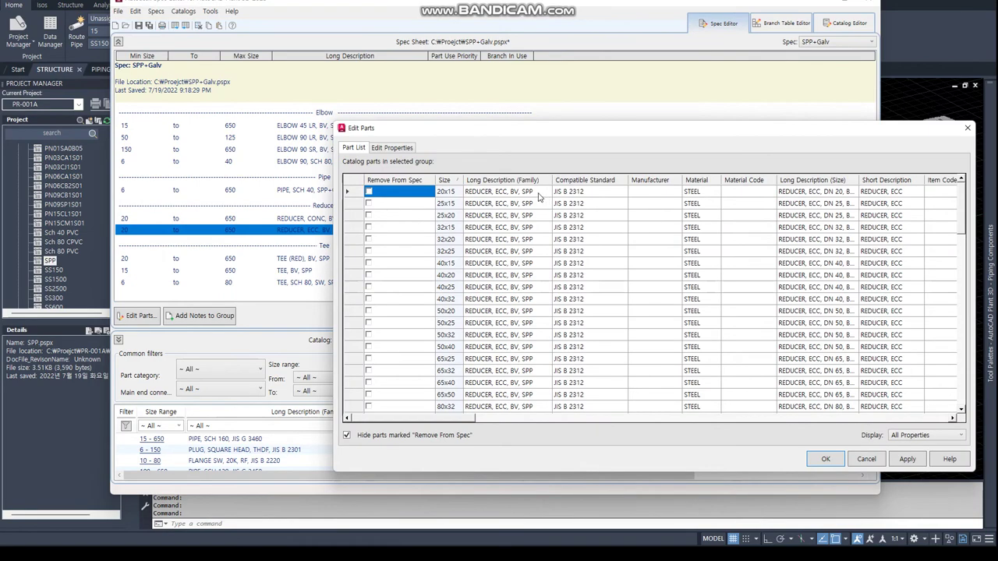
pyautogui.doubleClick(538, 195)
pyautogui.write('+Galv')
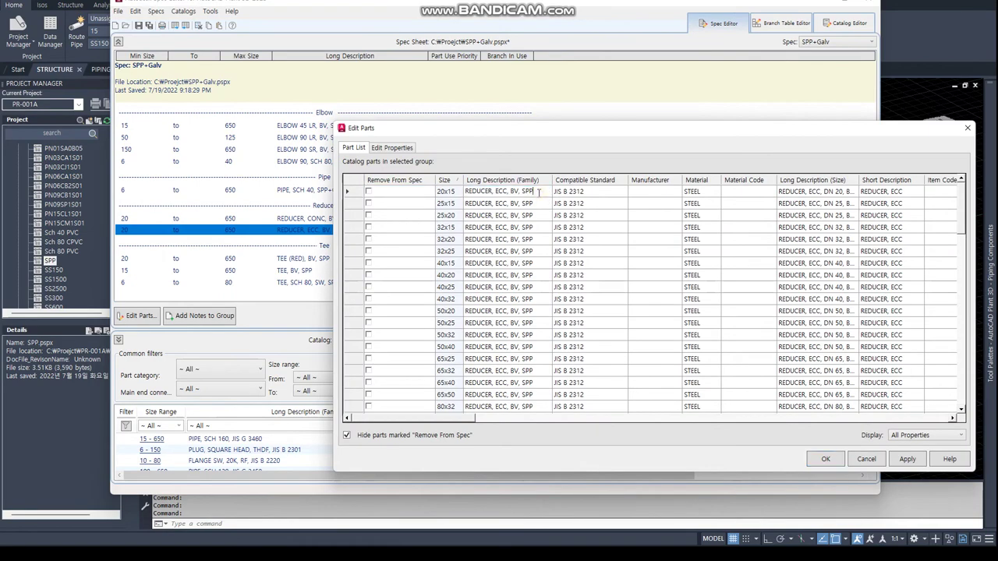
pyautogui.click(902, 460)
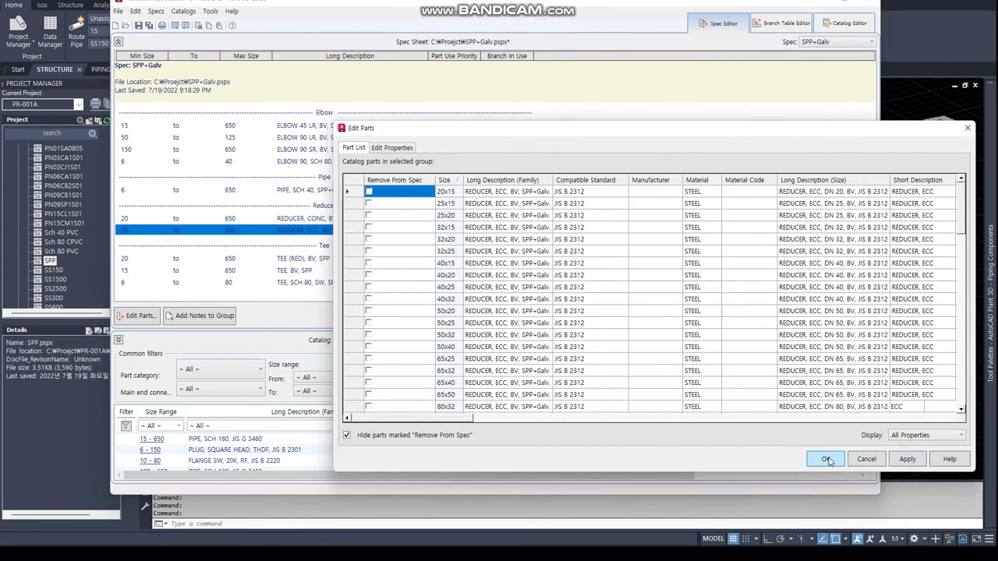
pyautogui.click(825, 459)
# Make the TEE (RED) long description end in SPP+Galv.
pyautogui.click(326, 258)
pyautogui.doubleClick(324, 258)
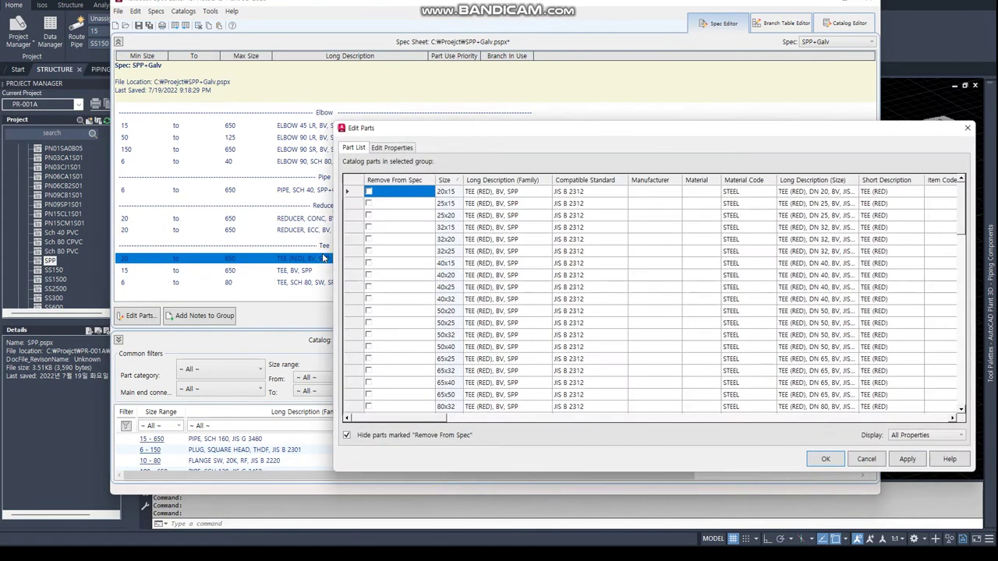
pyautogui.doubleClick(513, 191)
pyautogui.doubleClick(512, 191)
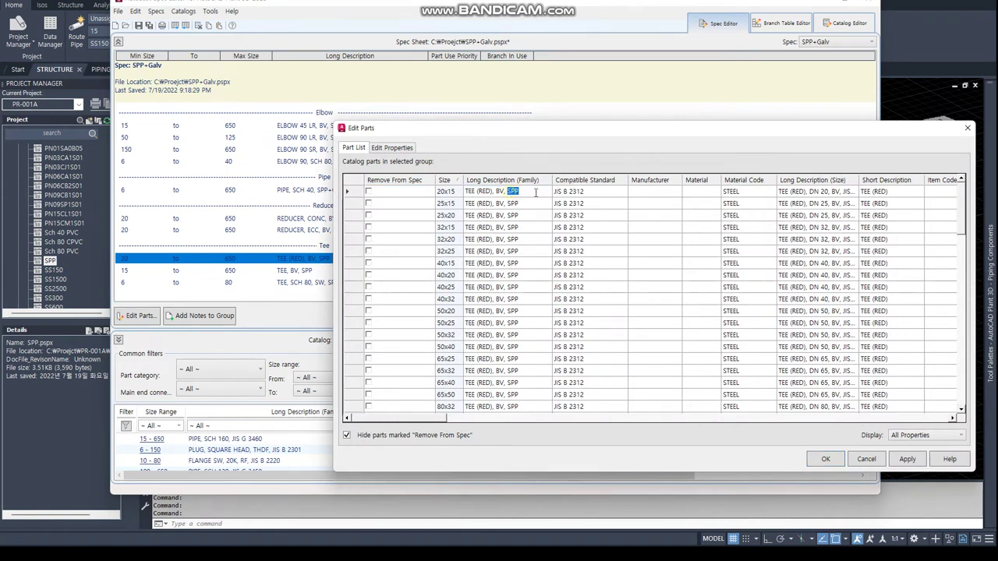
pyautogui.write('+Galv')
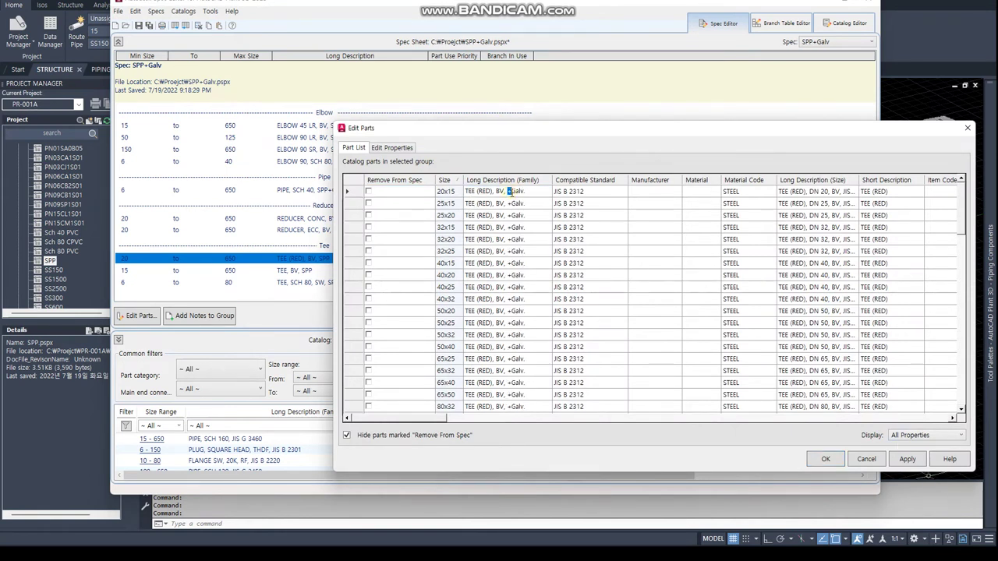
pyautogui.write('SPP+')
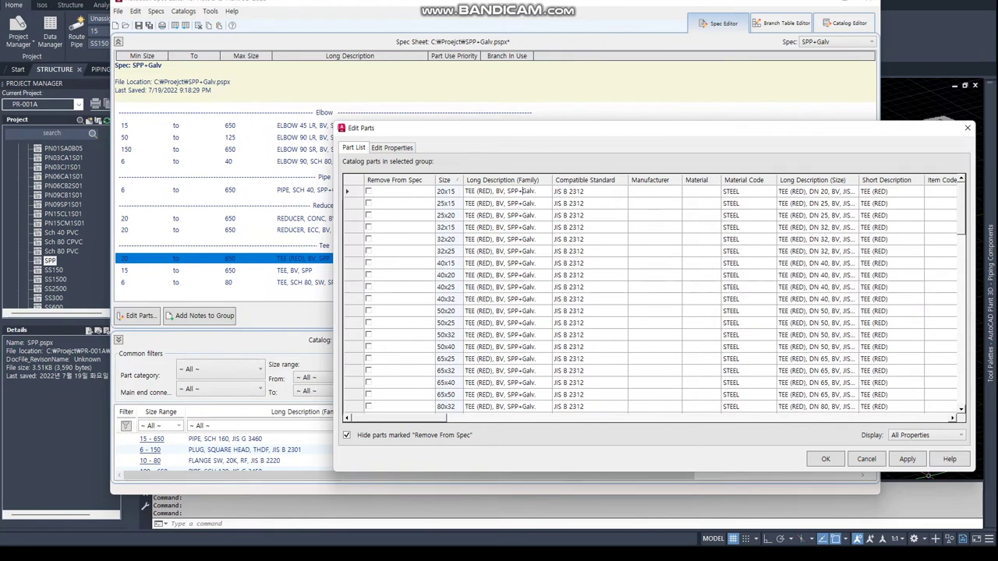
pyautogui.press('Return')
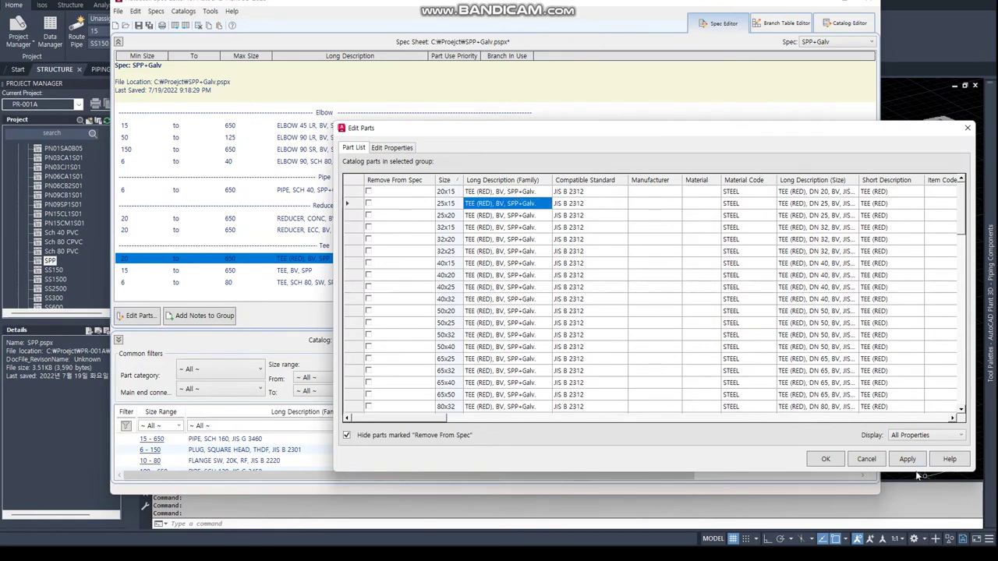
pyautogui.click(815, 460)
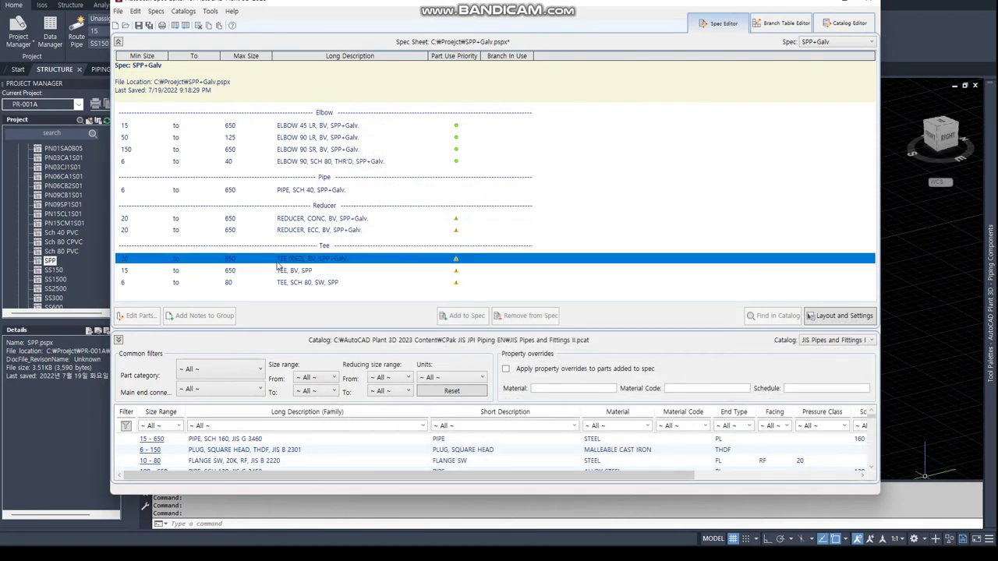
# Update the TEE, BV long description to end in SPP+Galv.
pyautogui.click(290, 272)
pyautogui.doubleClick(290, 271)
pyautogui.click(499, 193)
pyautogui.click(499, 193)
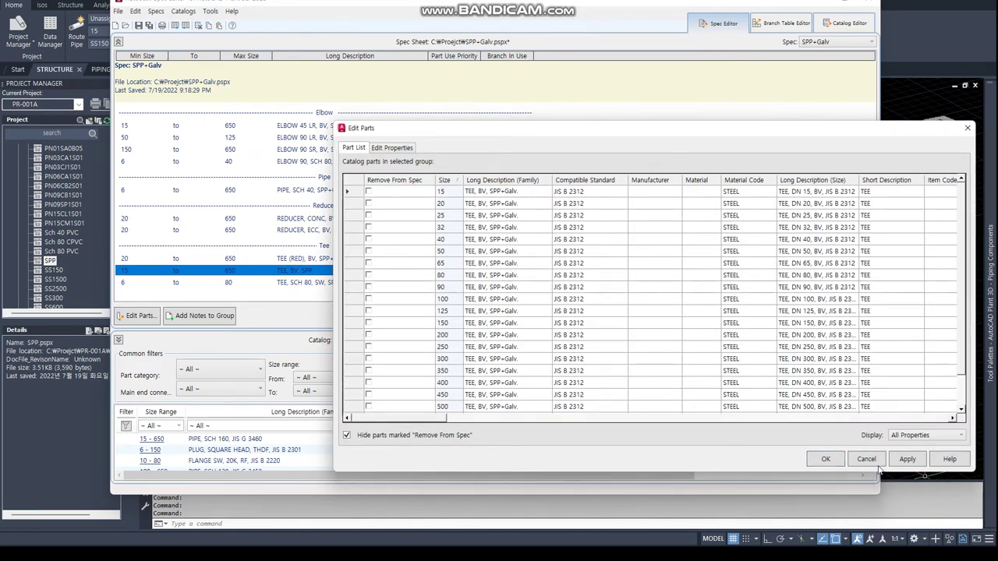
pyautogui.click(824, 458)
# Make the TEE, SCH 80, SW long description end in SPP+Galv.
pyautogui.doubleClick(327, 285)
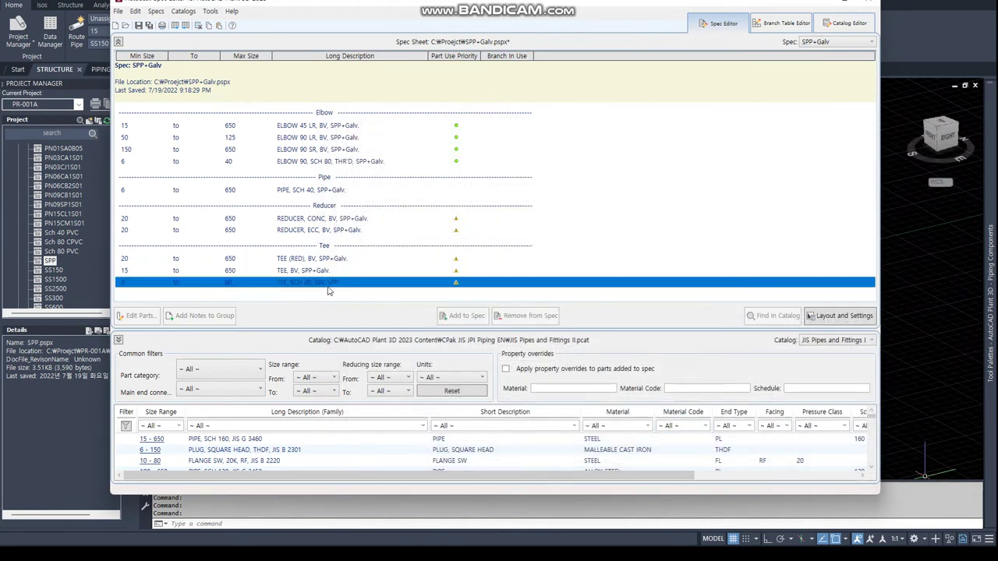
pyautogui.doubleClick(539, 192)
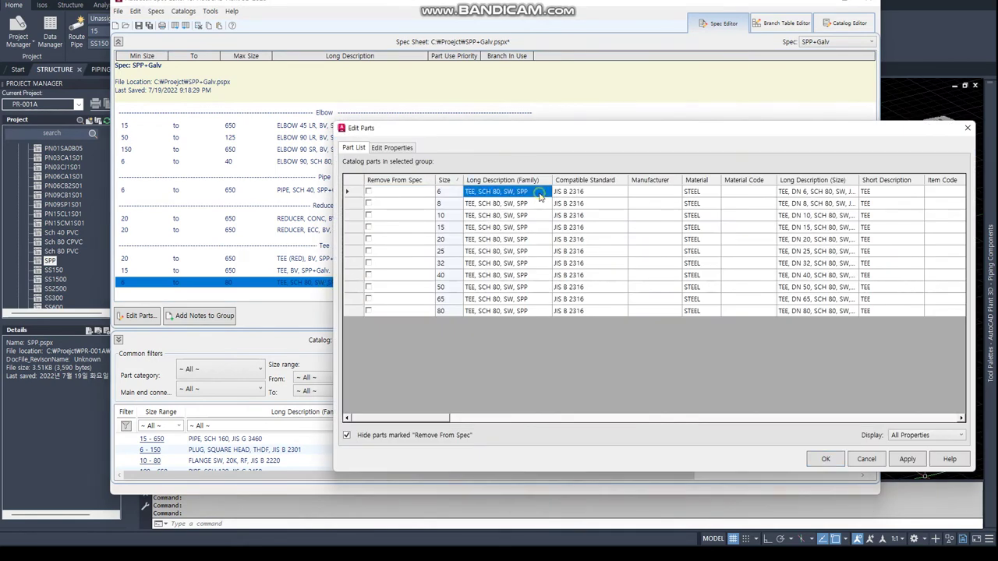
pyautogui.write('+Galv.')
pyautogui.press('Return')
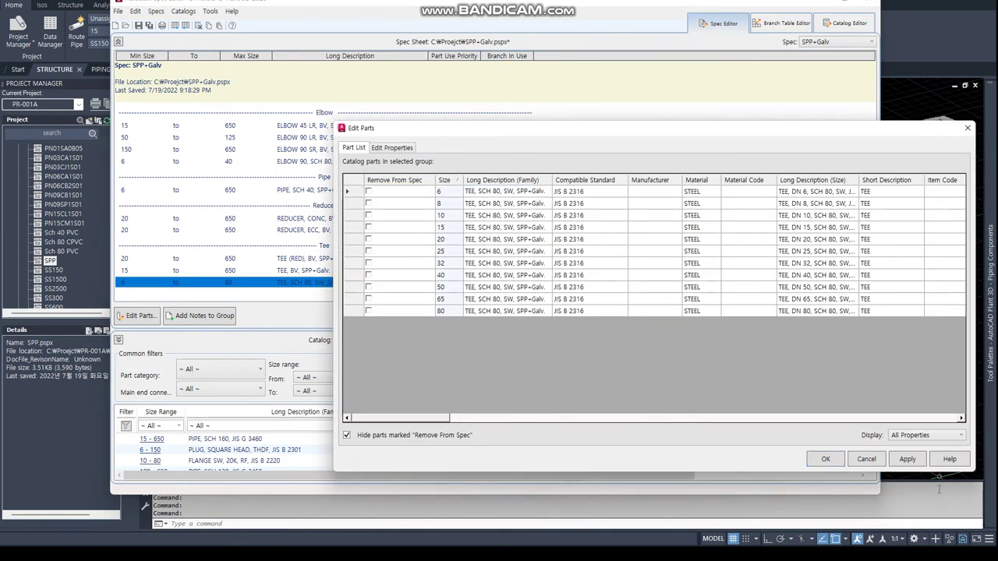
pyautogui.click(907, 460)
pyautogui.click(827, 460)
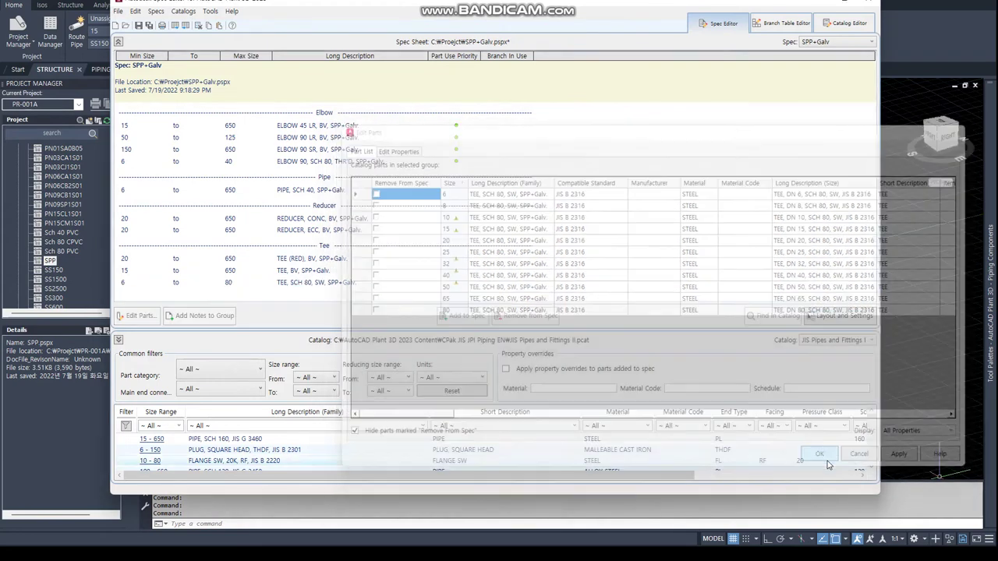
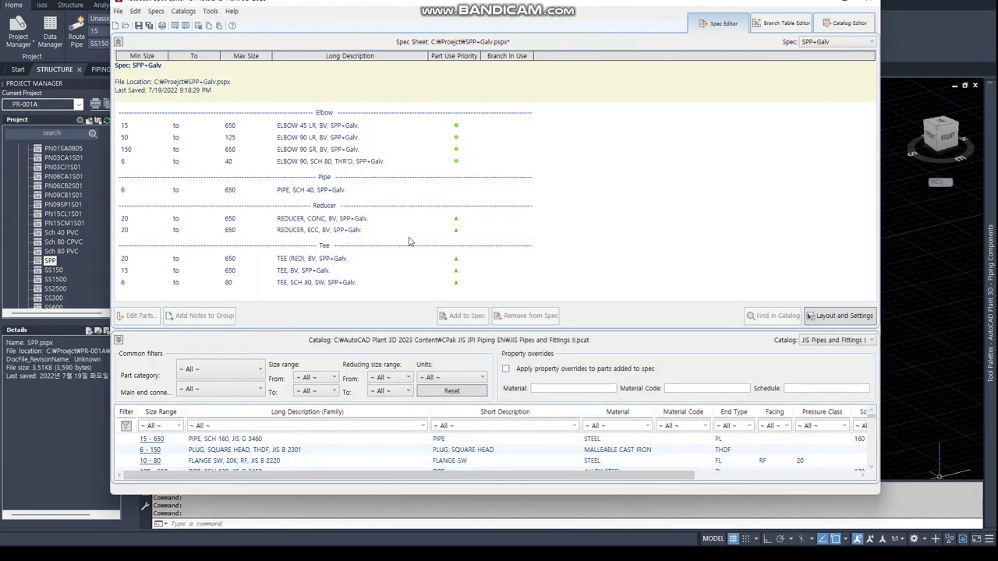
# Save the SPP+Galv spec, then save a copy named STS304.pspx.
pyautogui.click(149, 25)
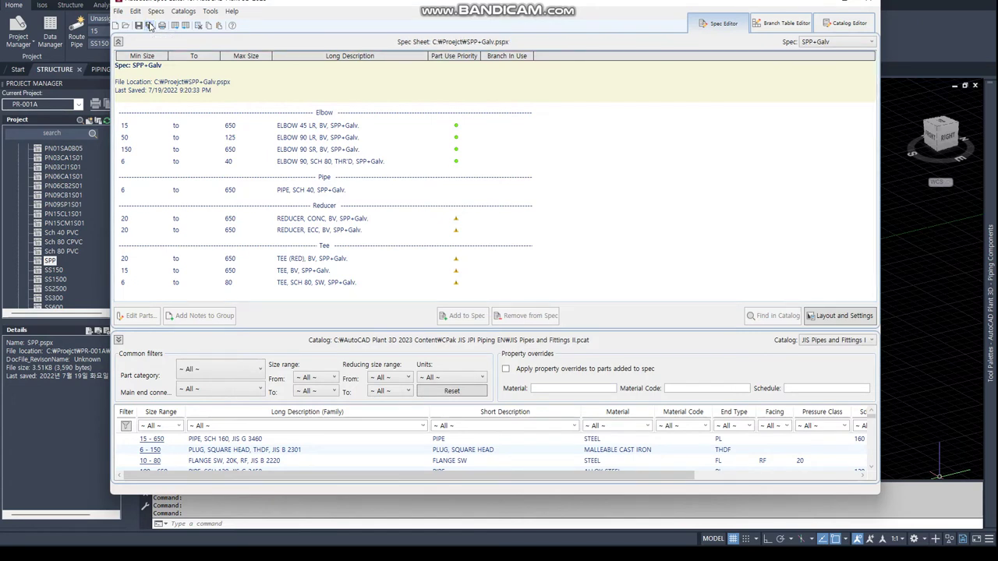
pyautogui.click(118, 11)
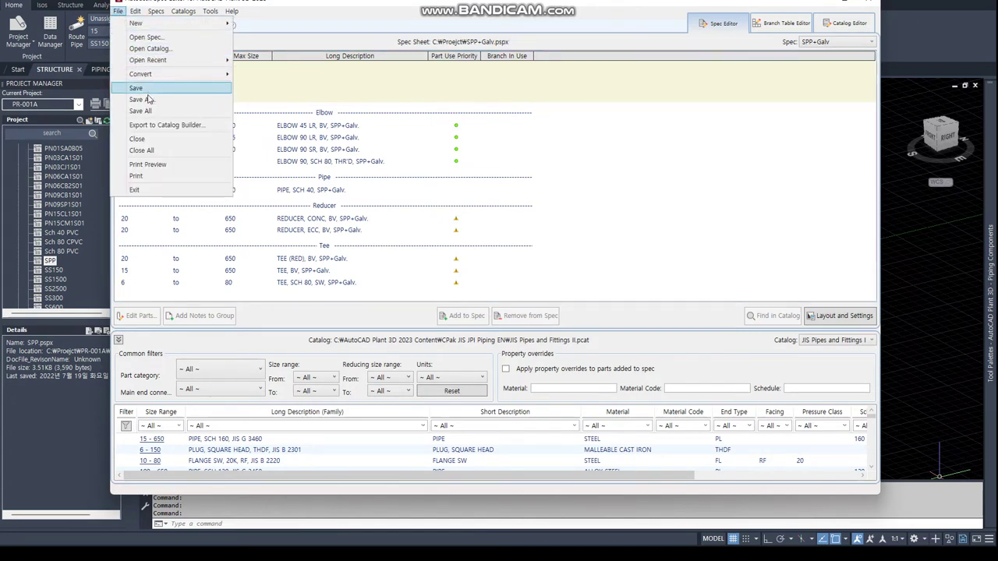
pyautogui.click(144, 100)
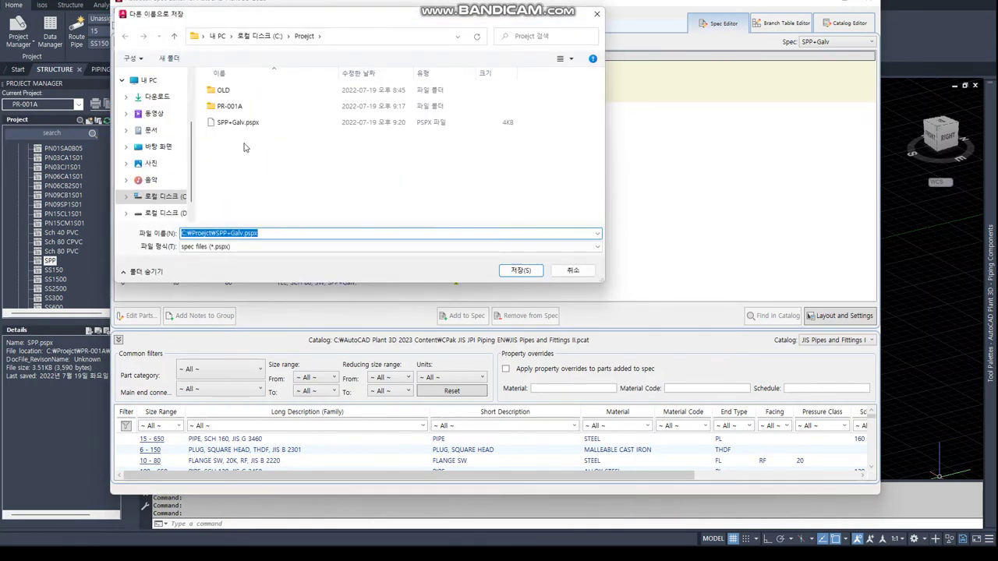
pyautogui.click(232, 233)
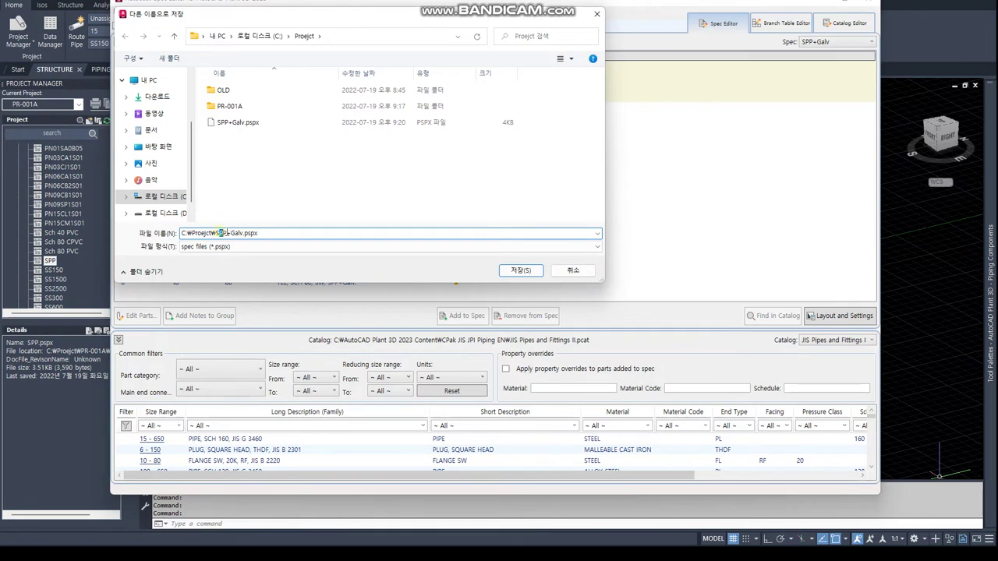
pyautogui.write('STS304')
pyautogui.press('Delete')
pyautogui.press('Delete')
pyautogui.press('Delete')
pyautogui.press('Delete')
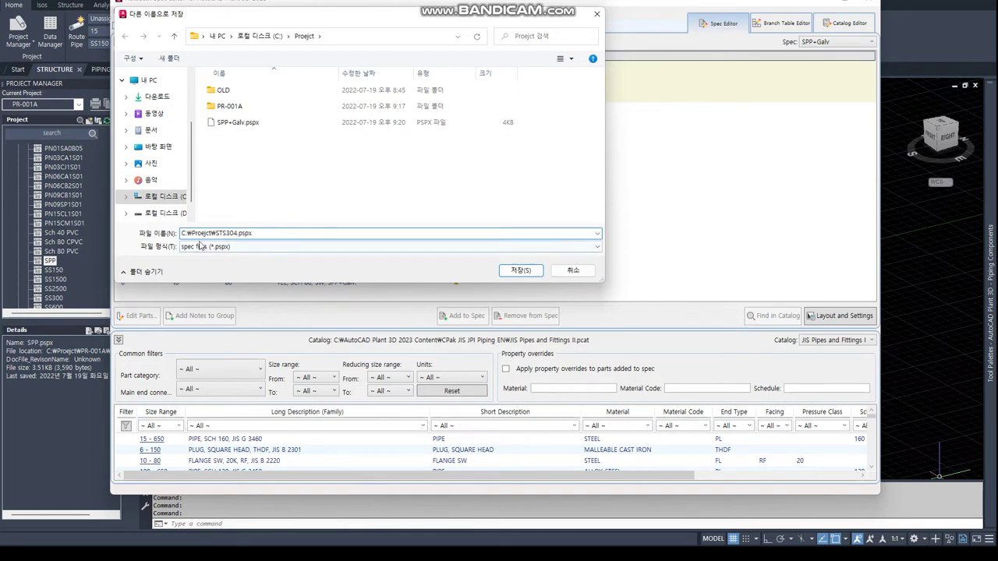
pyautogui.moveTo(216, 233); pyautogui.dragTo(236, 233)
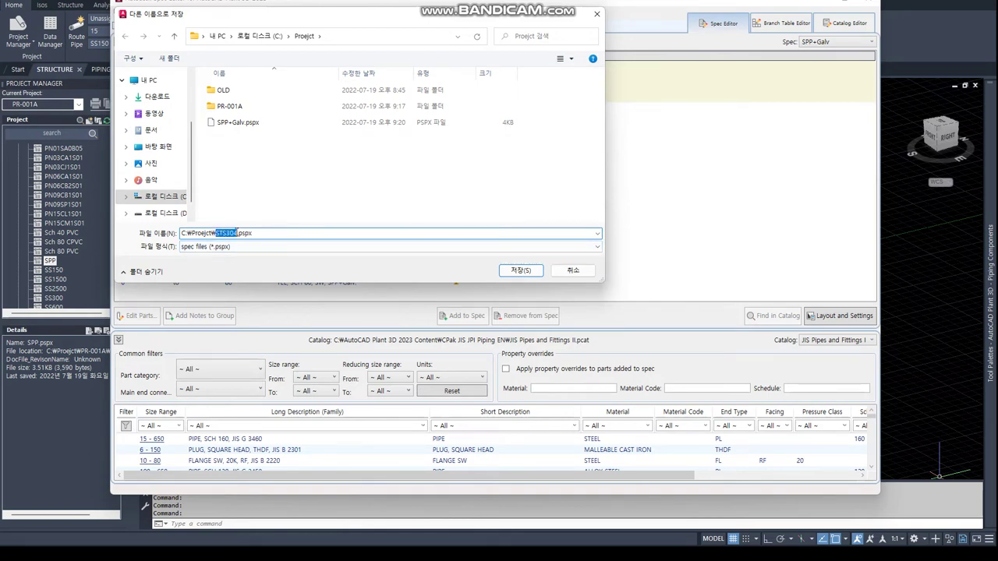
pyautogui.click(520, 270)
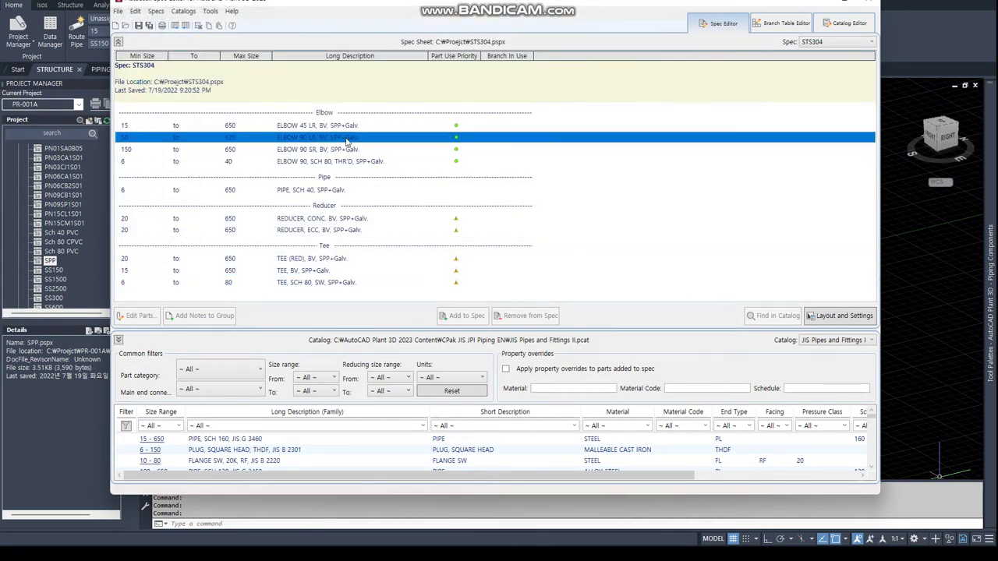
# Replace SPP+Galv. with STS304 in the ELBOW 45 LR long description.
pyautogui.doubleClick(316, 125)
pyautogui.click(531, 193)
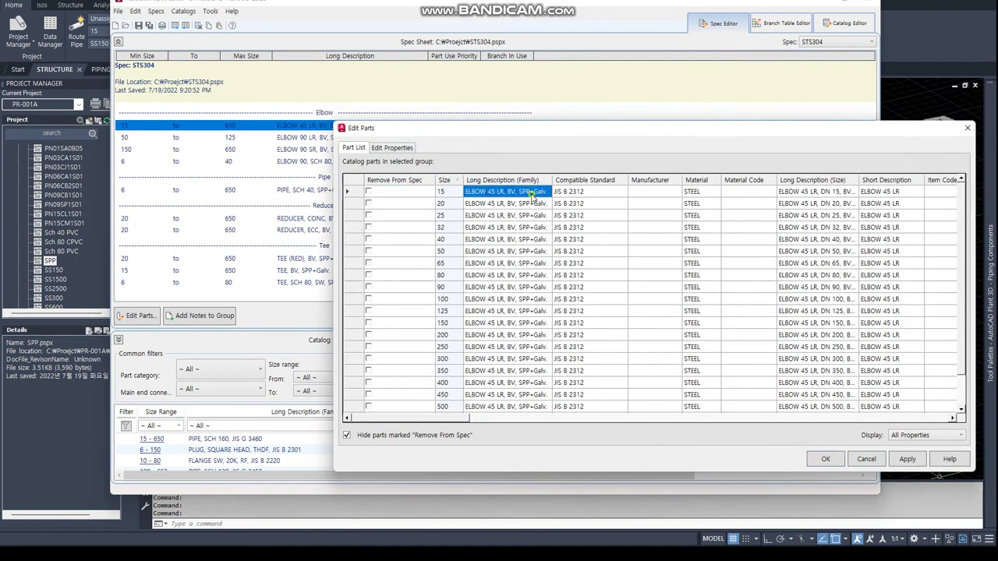
pyautogui.click(530, 193)
pyautogui.moveTo(520, 191); pyautogui.dragTo(548, 191)
pyautogui.write('STS304')
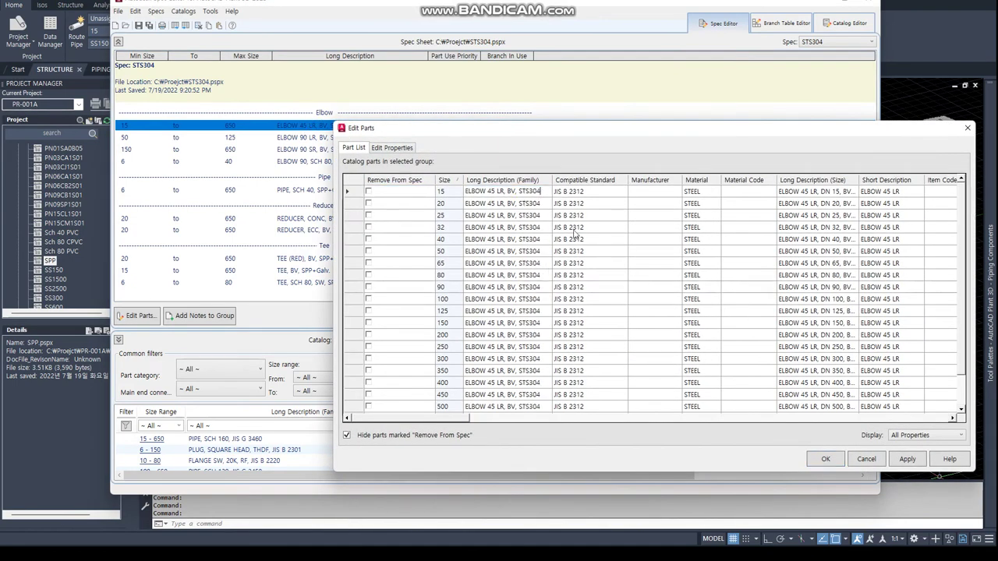
pyautogui.click(906, 460)
pyautogui.click(826, 458)
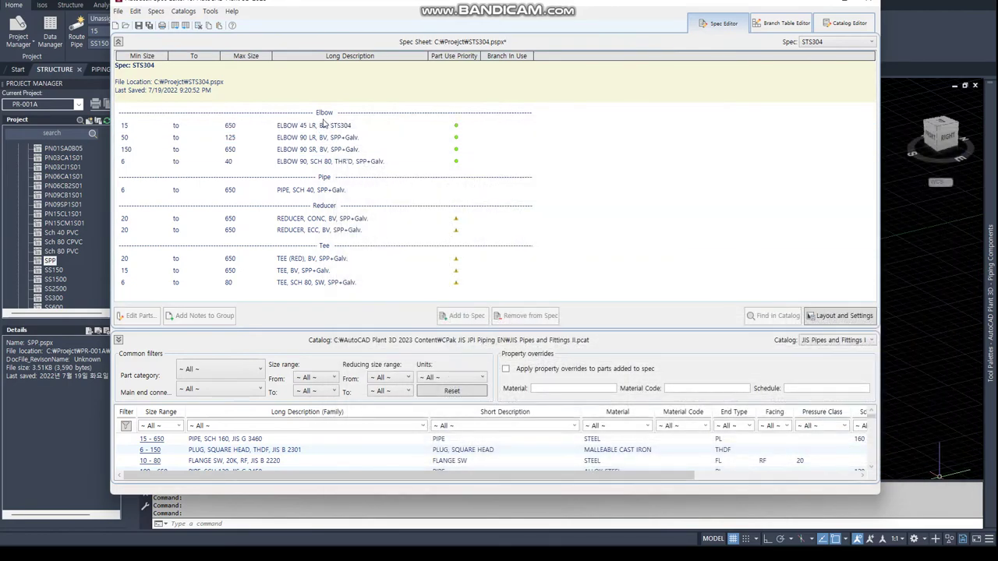
# Replace SPP+Galv. with STS304 in the ELBOW 90 LR long description.
pyautogui.click(331, 138)
pyautogui.doubleClick(330, 138)
pyautogui.click(527, 192)
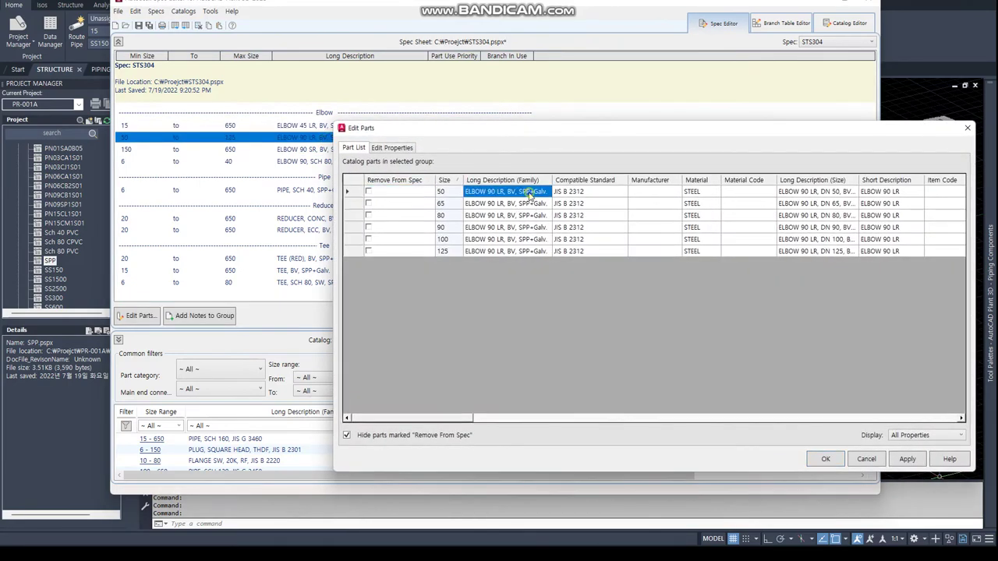
pyautogui.click(527, 192)
pyautogui.moveTo(520, 191); pyautogui.dragTo(548, 191)
pyautogui.write('STS304')
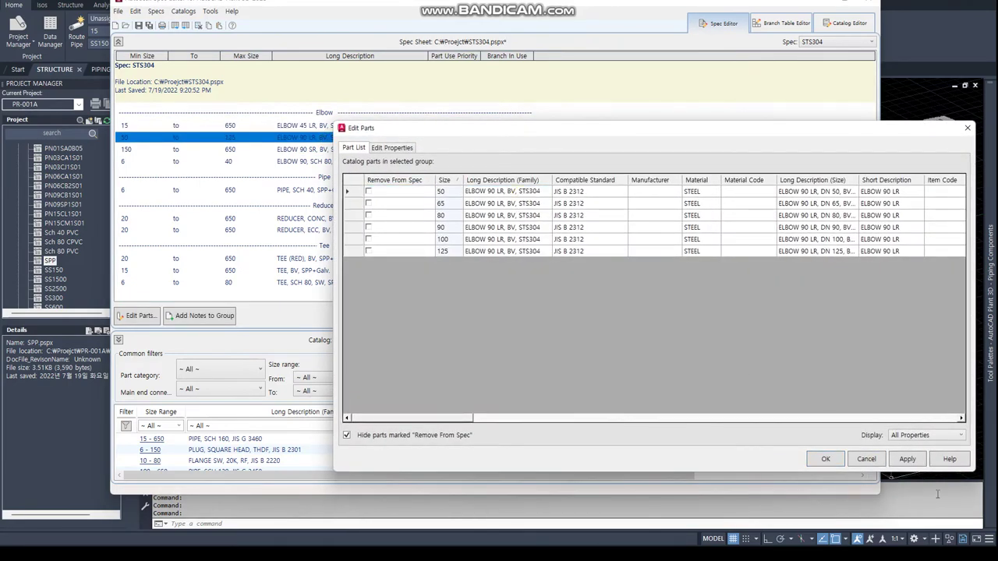
pyautogui.click(908, 460)
pyautogui.click(826, 459)
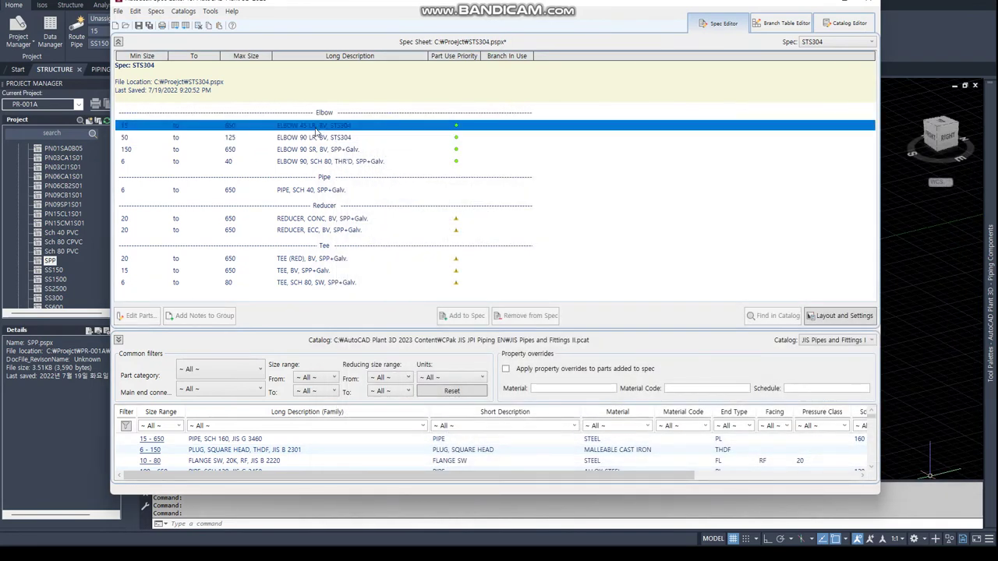
# Replace SPP+Galv. with STS304 in the ELBOW 90 SR long description and apply.
pyautogui.click(333, 150)
pyautogui.doubleClick(333, 150)
pyautogui.click(521, 191)
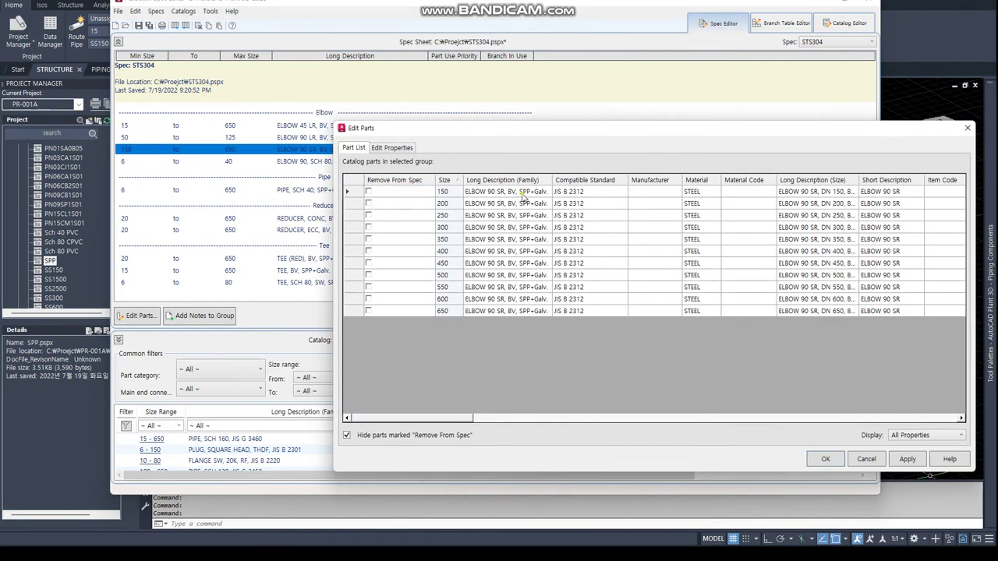
pyautogui.click(521, 191)
pyautogui.moveTo(520, 191); pyautogui.dragTo(548, 191)
pyautogui.write('STS304')
pyautogui.click(908, 460)
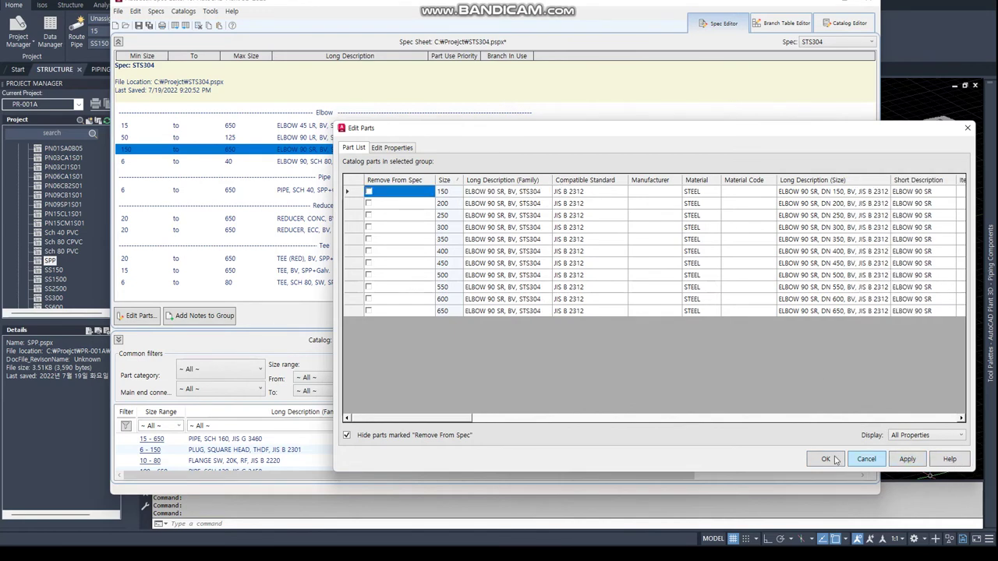
# Change 'SCH 80' to 'SW' in the ELBOW 90 SCH 80 long description.
pyautogui.click(826, 460)
pyautogui.doubleClick(333, 161)
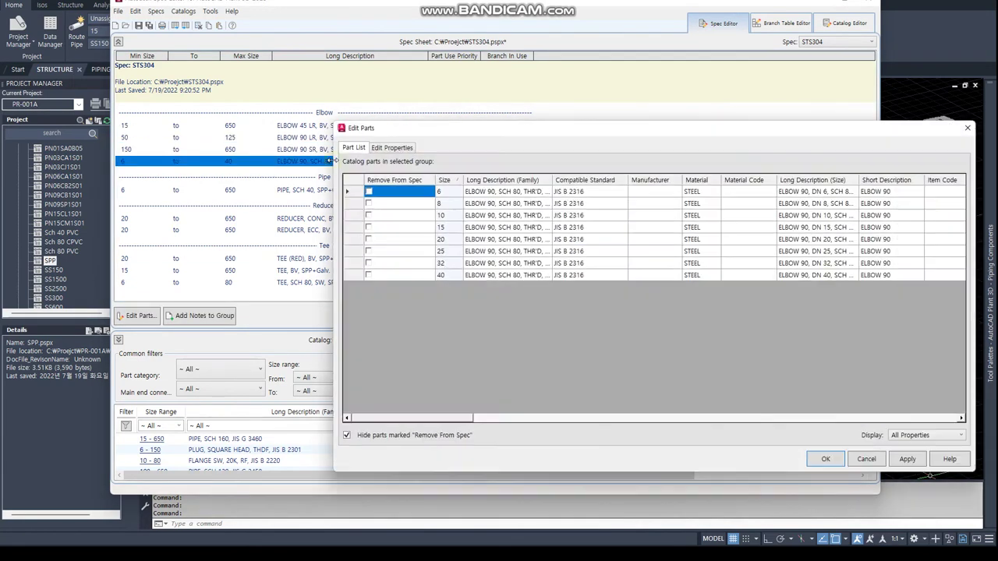
pyautogui.doubleClick(499, 198)
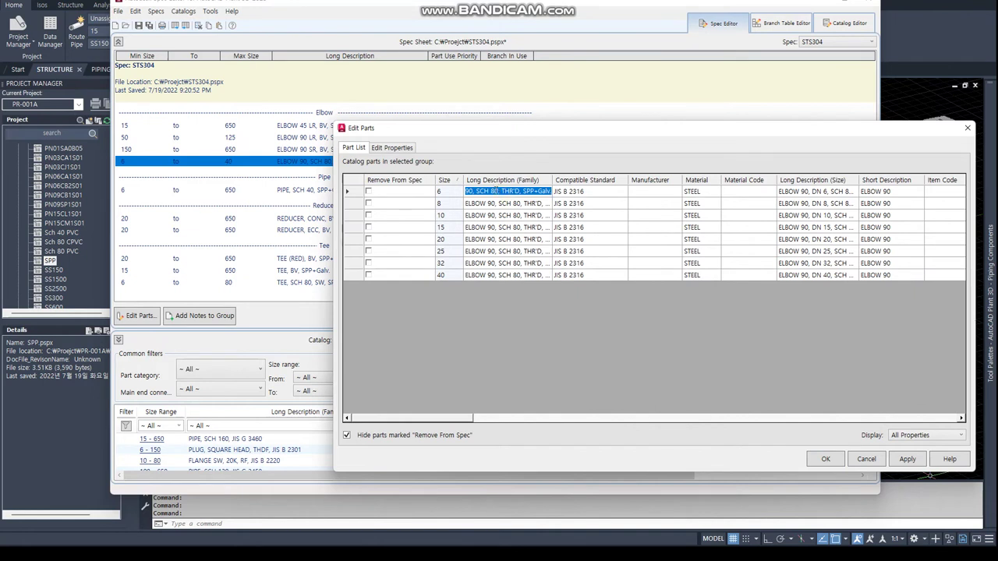
pyautogui.moveTo(477, 191); pyautogui.dragTo(500, 191)
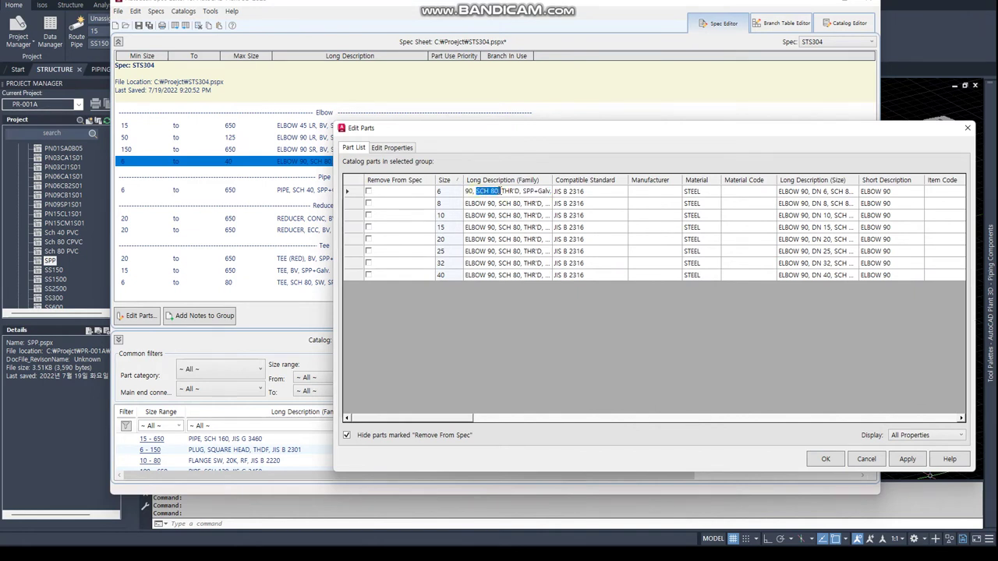
pyautogui.press('Delete')
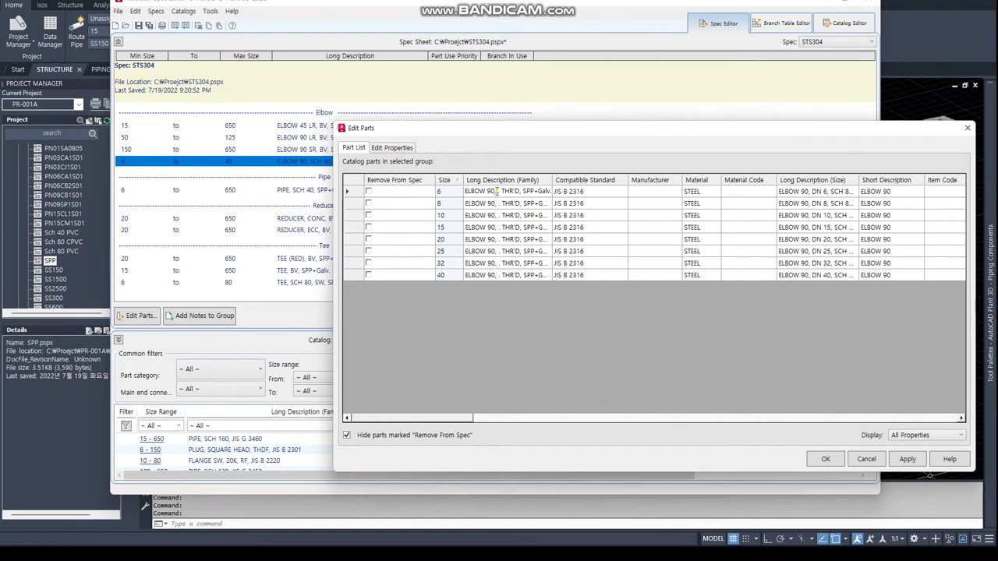
pyautogui.write('W')
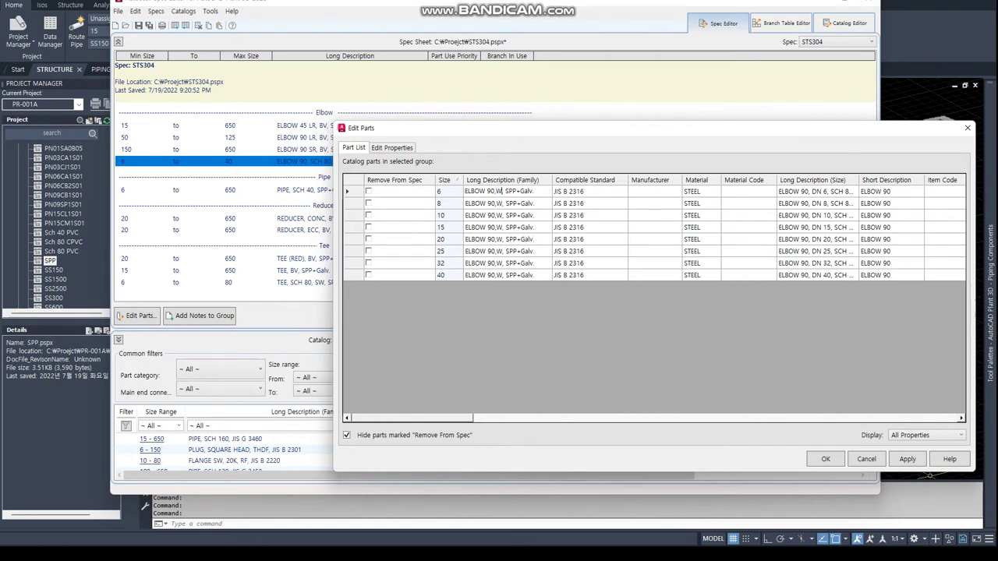
pyautogui.press('BackSpace')
pyautogui.write('SW')
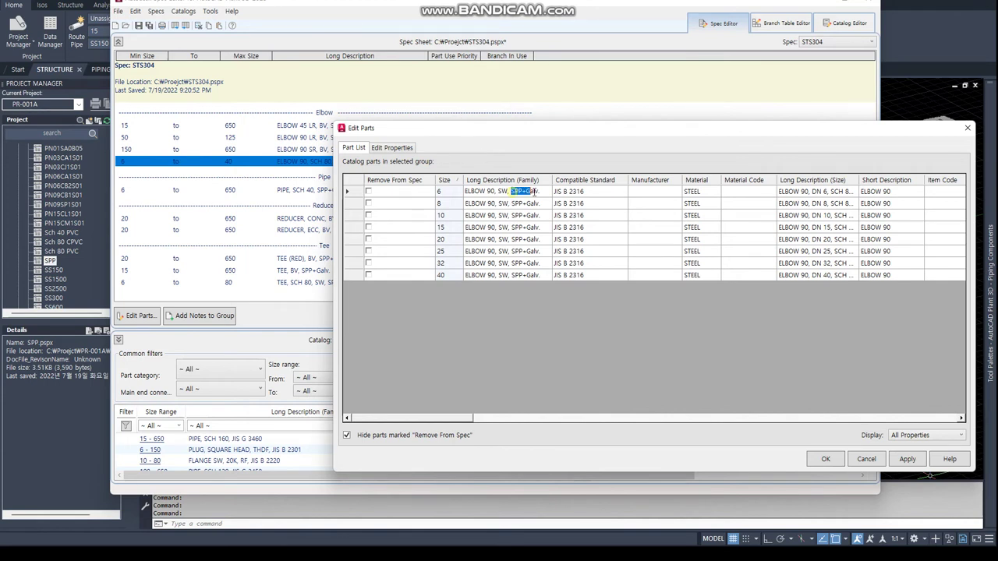
# Replace SPP+Galv. with STS304 so the elbow reads 'ELBOW 90, SW, STS304'.
pyautogui.moveTo(534, 191); pyautogui.dragTo(543, 192)
pyautogui.write('STS304')
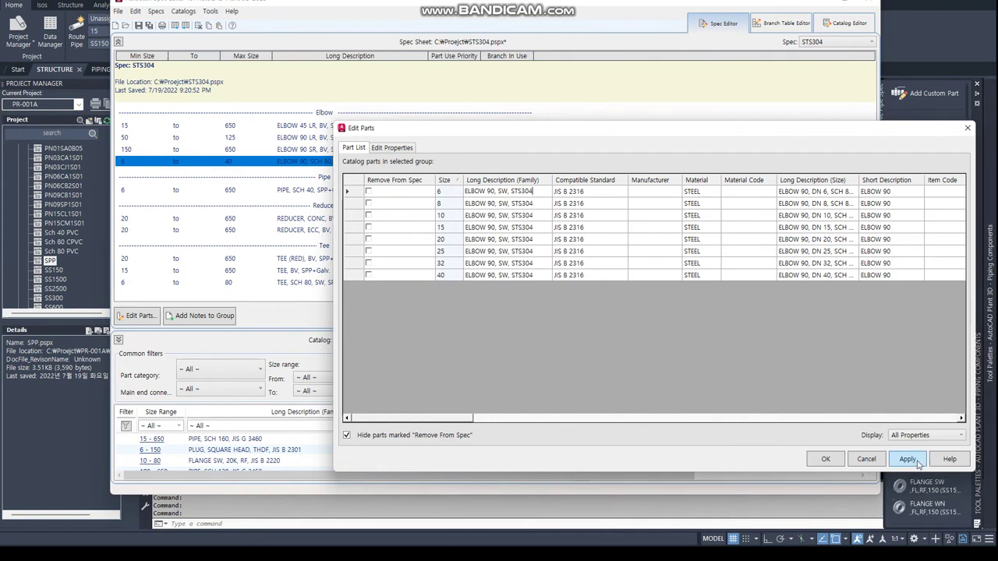
pyautogui.click(908, 458)
pyautogui.click(826, 458)
pyautogui.click(328, 219)
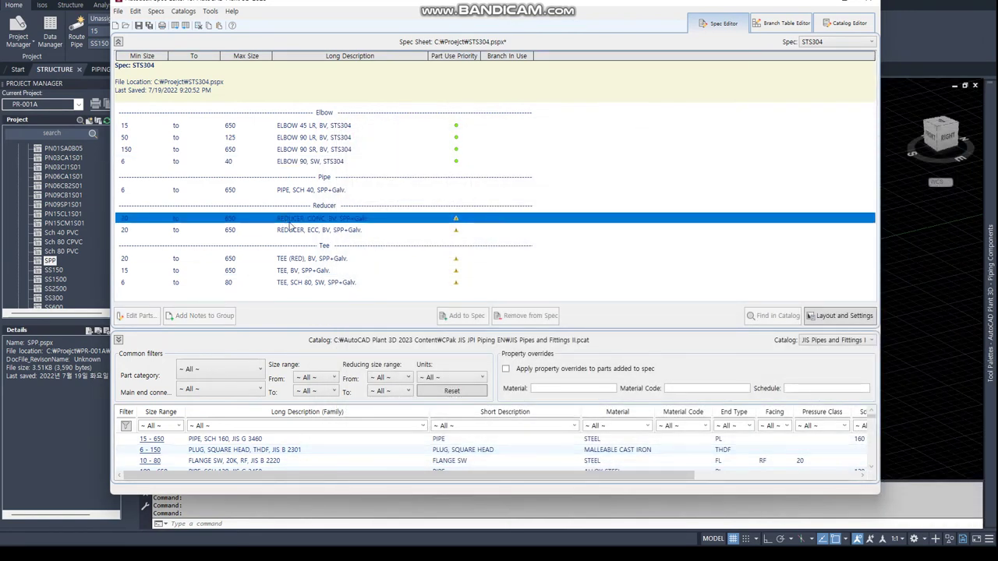
pyautogui.click(323, 192)
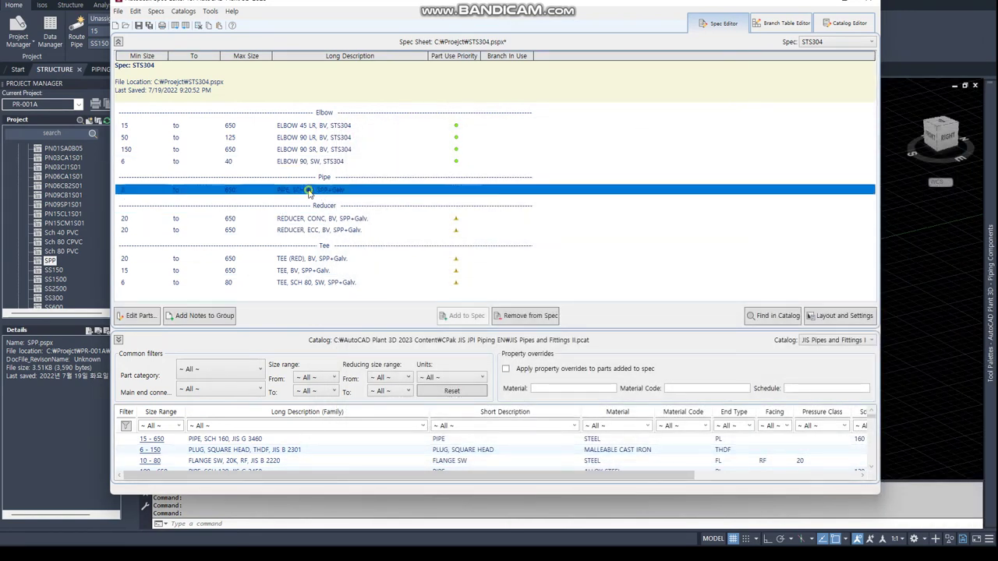
# Edit the pipe long description to 'PIPE, SCH 10S, STS304' and confirm.
pyautogui.doubleClick(309, 192)
pyautogui.click(486, 193)
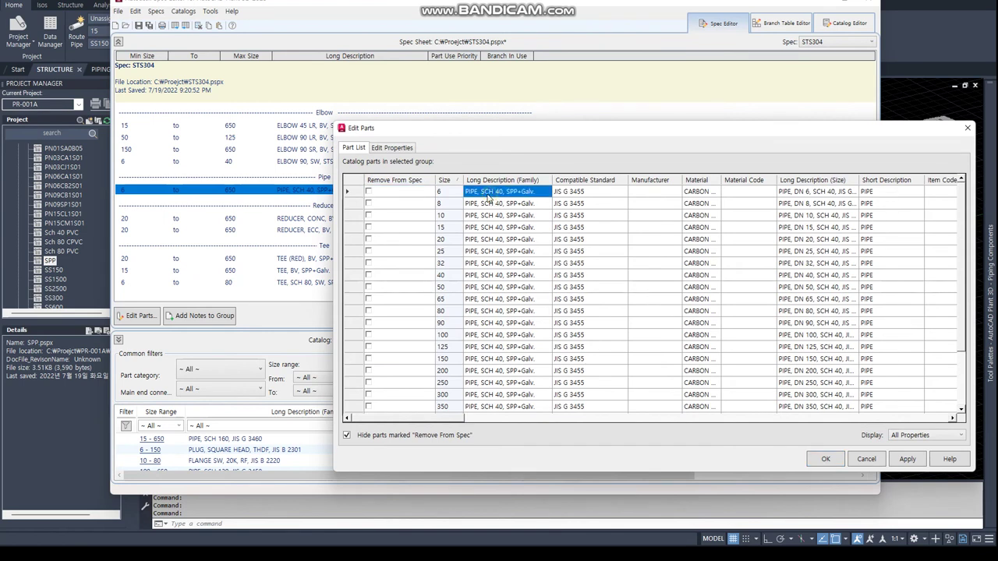
pyautogui.click(484, 192)
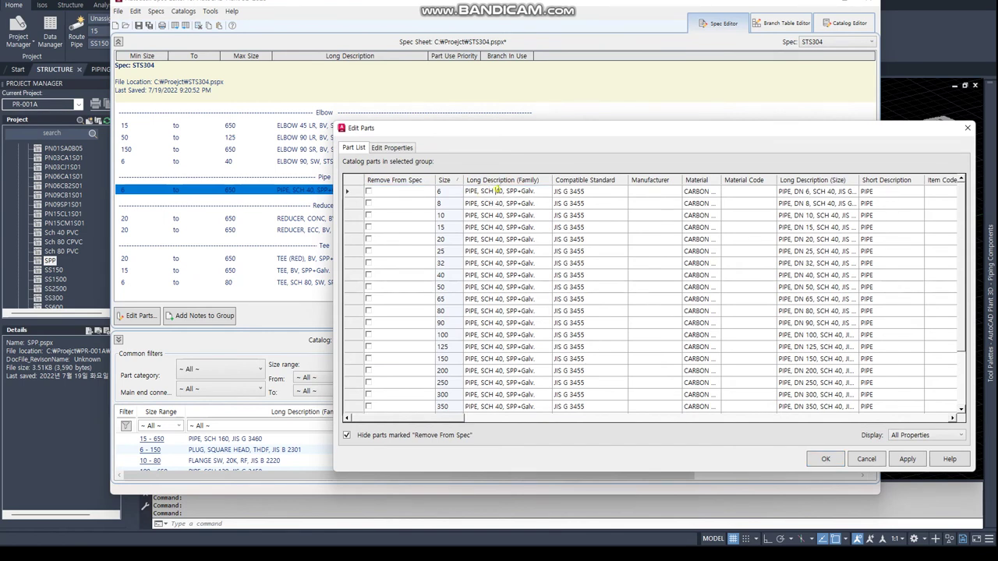
pyautogui.write('1S')
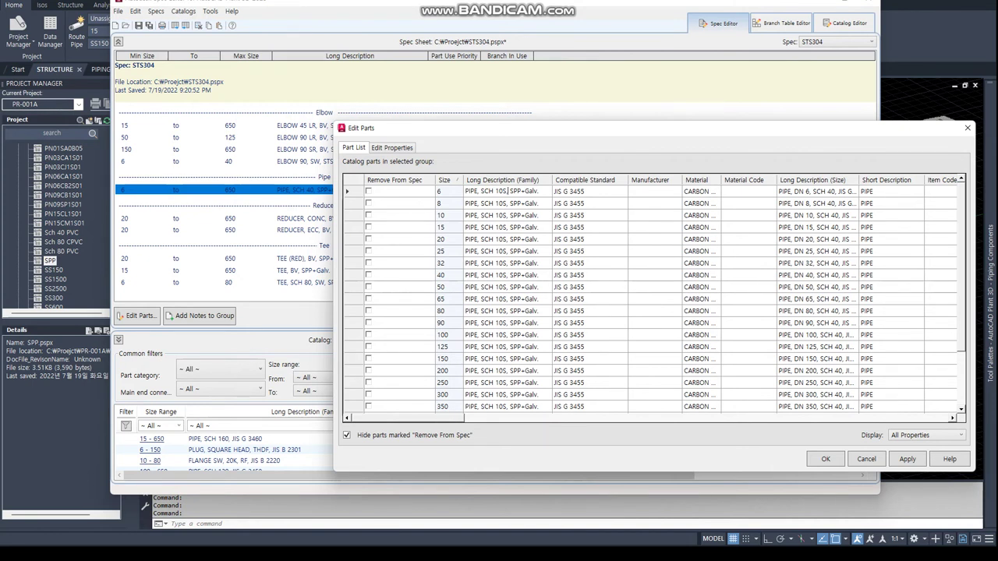
pyautogui.hotkey('shift', 'End')
pyautogui.write(', STS304')
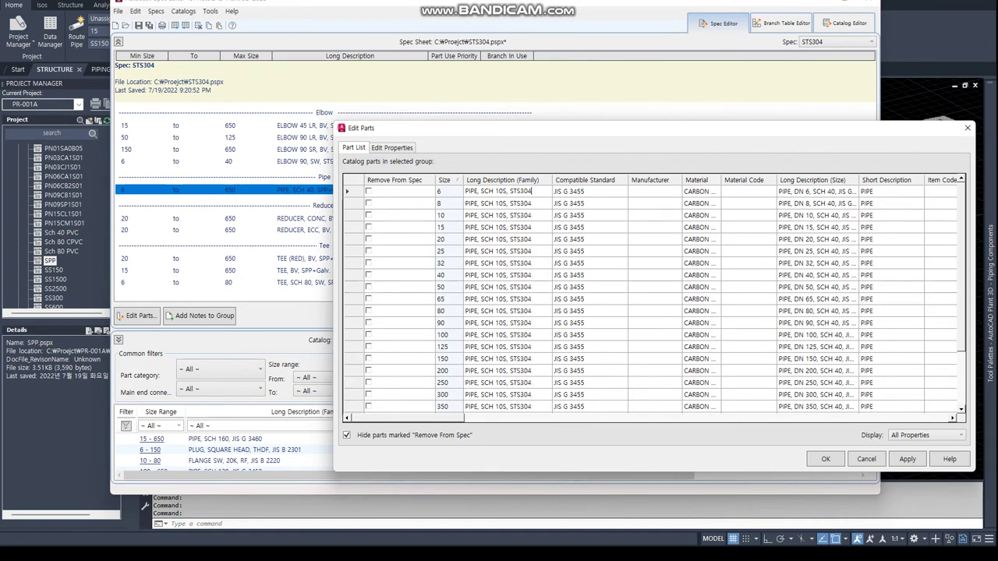
pyautogui.click(824, 458)
# Change the concentric reducer long description material to STS304.
pyautogui.doubleClick(351, 219)
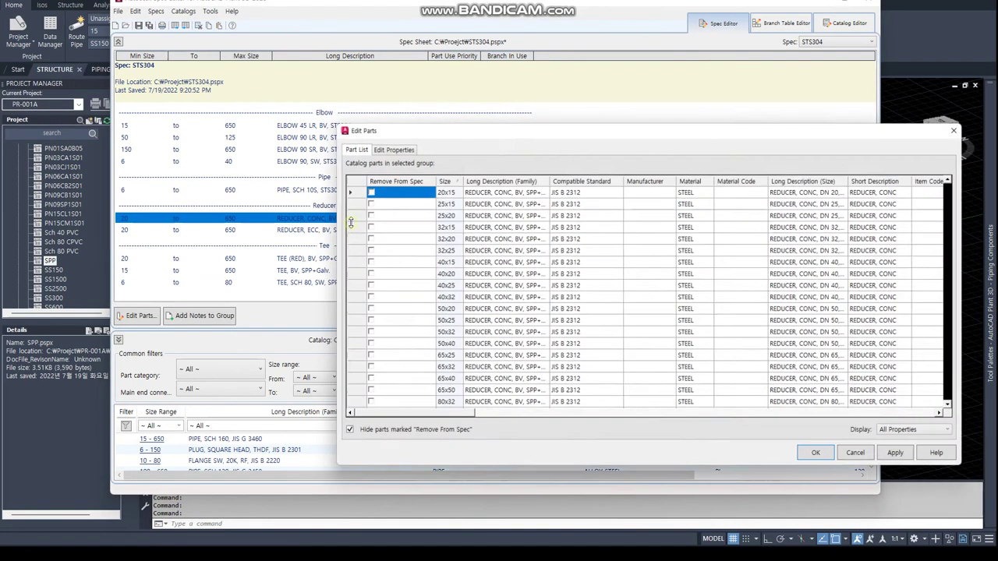
pyautogui.click(530, 191)
pyautogui.click(526, 191)
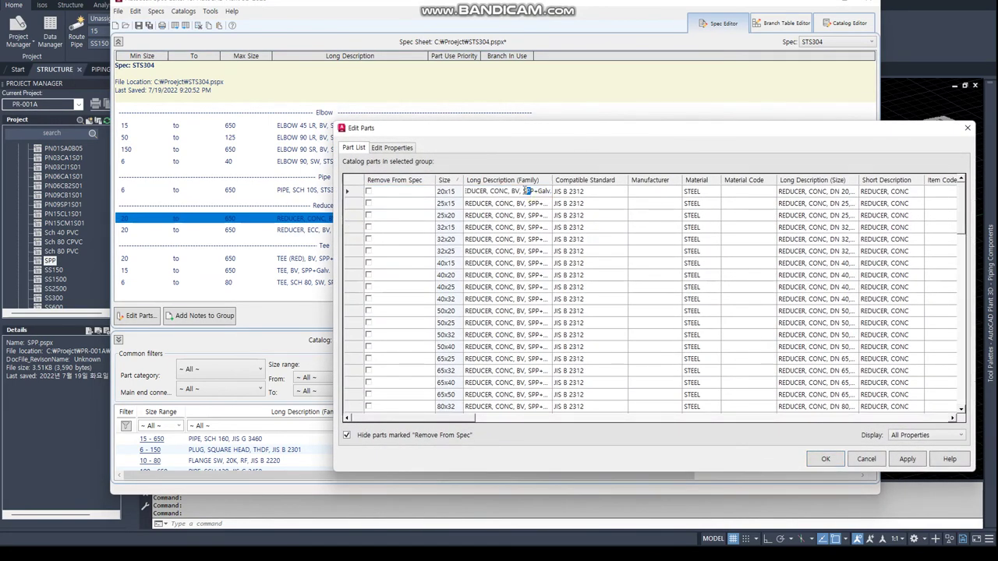
pyautogui.hotkey('shift', 'End')
pyautogui.write('STS304')
pyautogui.click(907, 461)
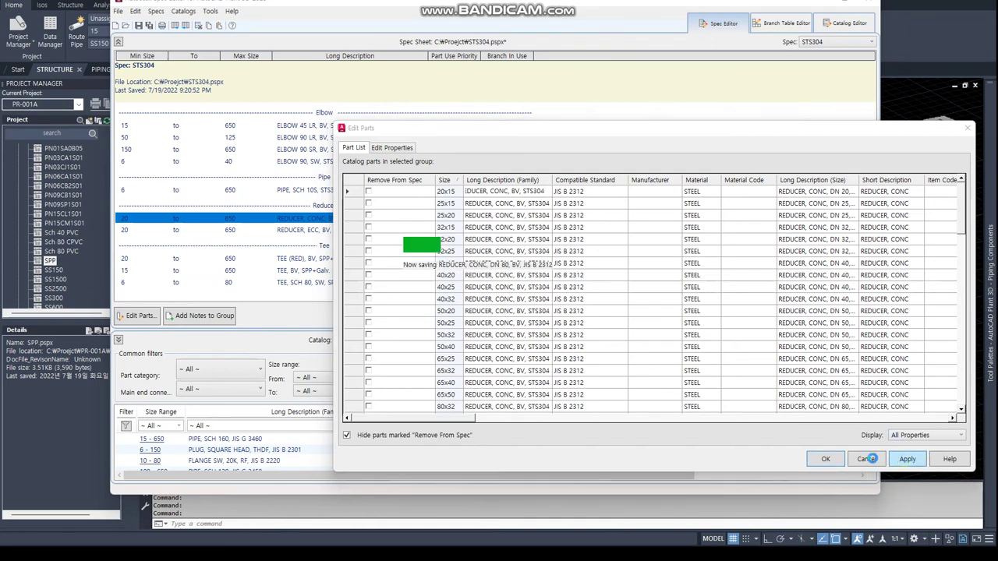
pyautogui.click(826, 458)
# Change the eccentric reducer long description material to STS304.
pyautogui.click(399, 270)
pyautogui.doubleClick(350, 230)
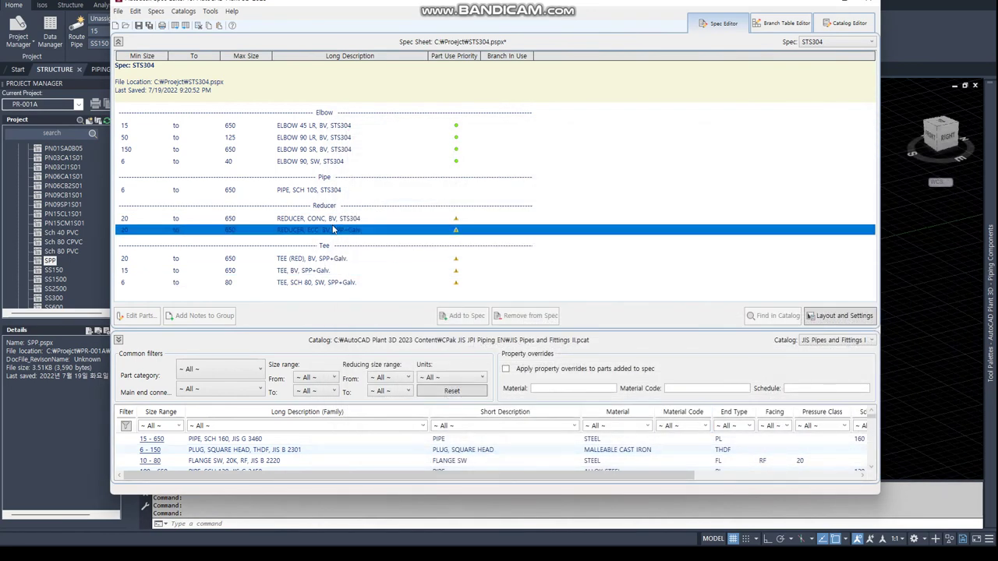
pyautogui.click(526, 193)
pyautogui.click(526, 195)
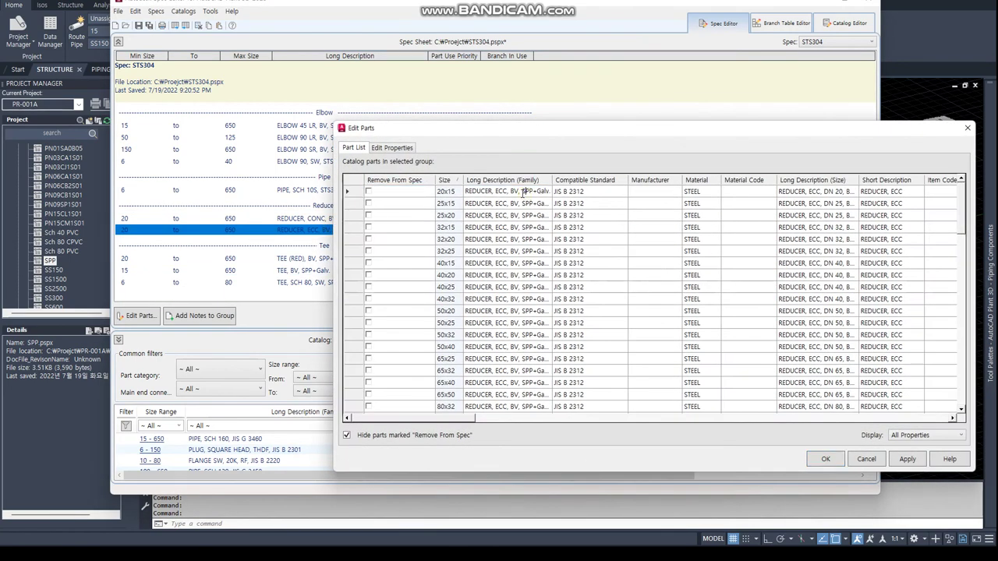
pyautogui.hotkey('shift', 'End')
pyautogui.write('STS304')
pyautogui.click(904, 459)
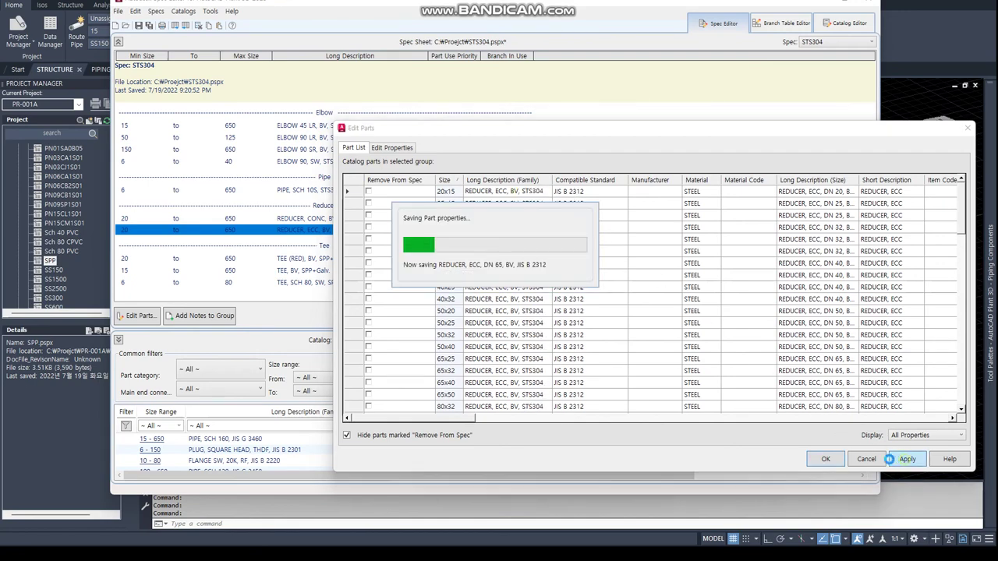
pyautogui.click(827, 458)
# Change the TEE (RED) long description material to STS304.
pyautogui.doubleClick(323, 258)
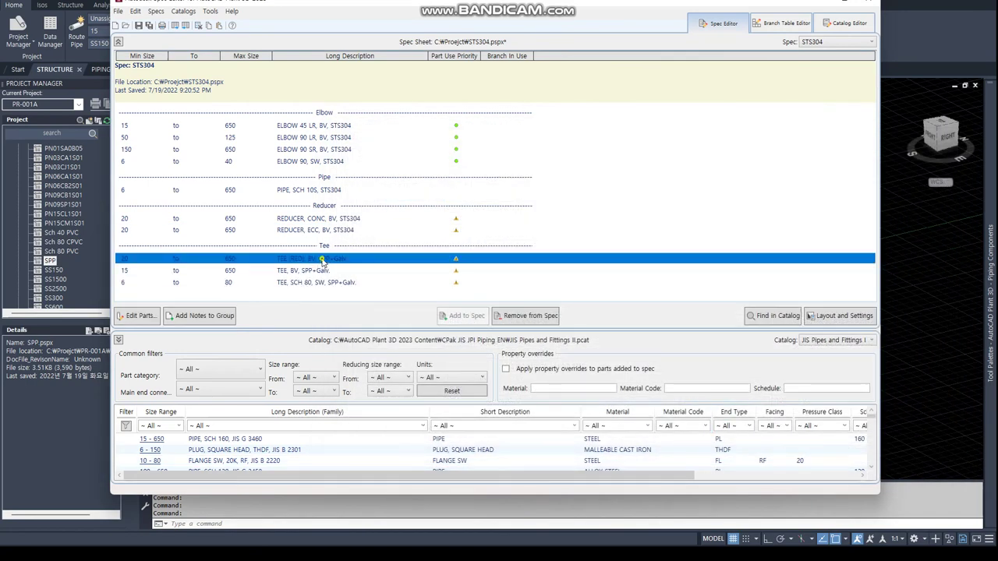
pyautogui.click(523, 192)
pyautogui.click(523, 191)
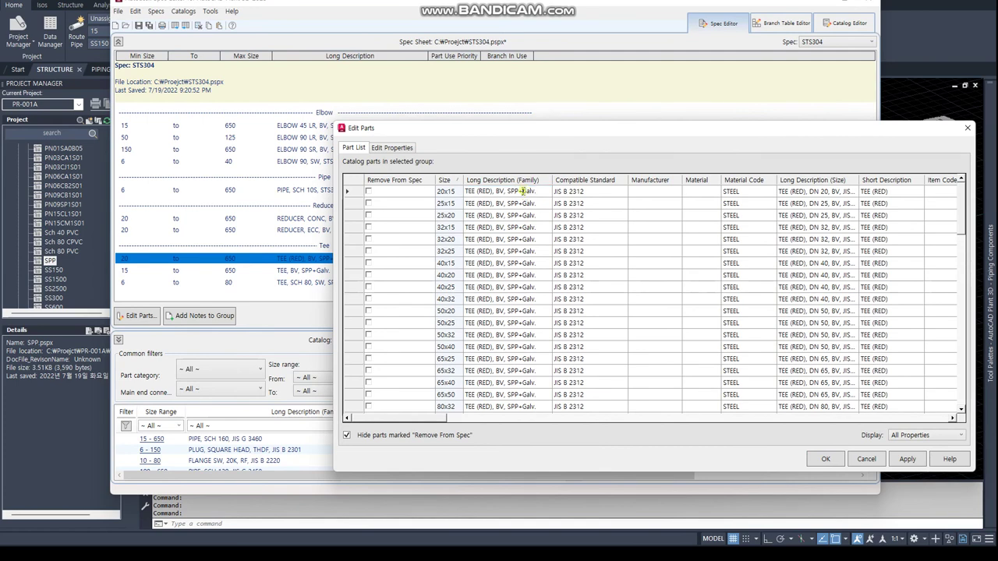
pyautogui.write('STS304')
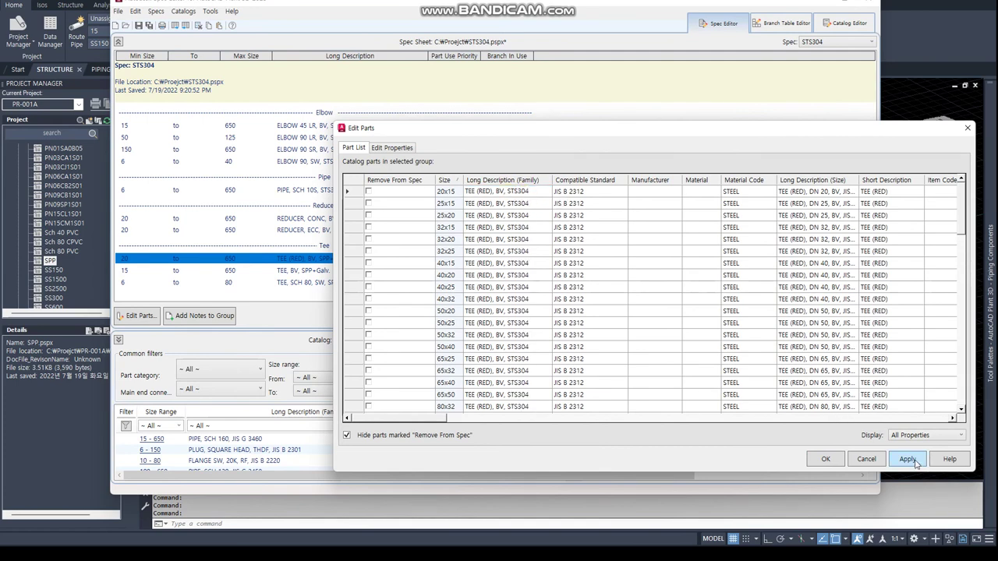
pyautogui.click(913, 461)
pyautogui.click(828, 460)
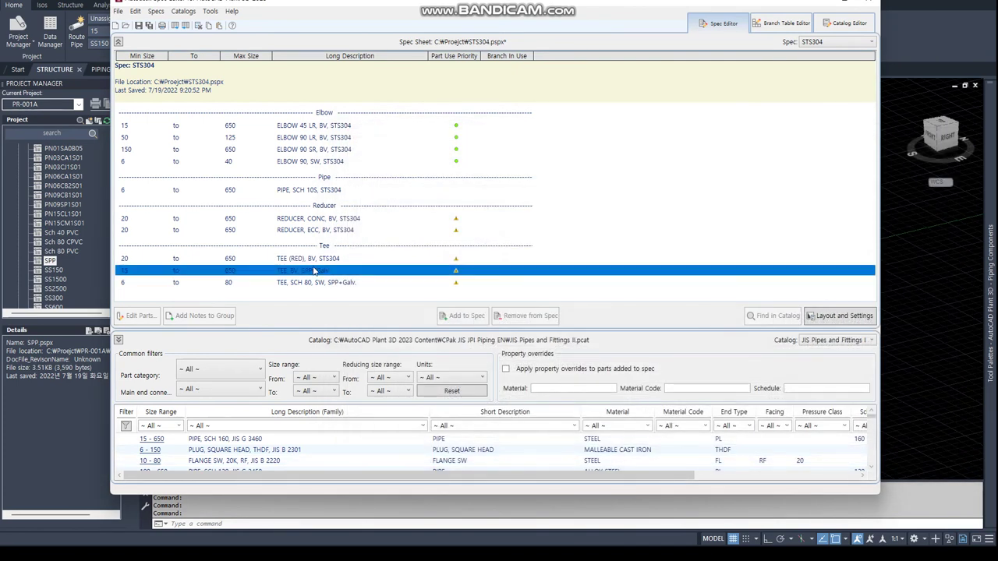
# Change the TEE, BV long description material to STS304.
pyautogui.doubleClick(309, 270)
pyautogui.click(503, 193)
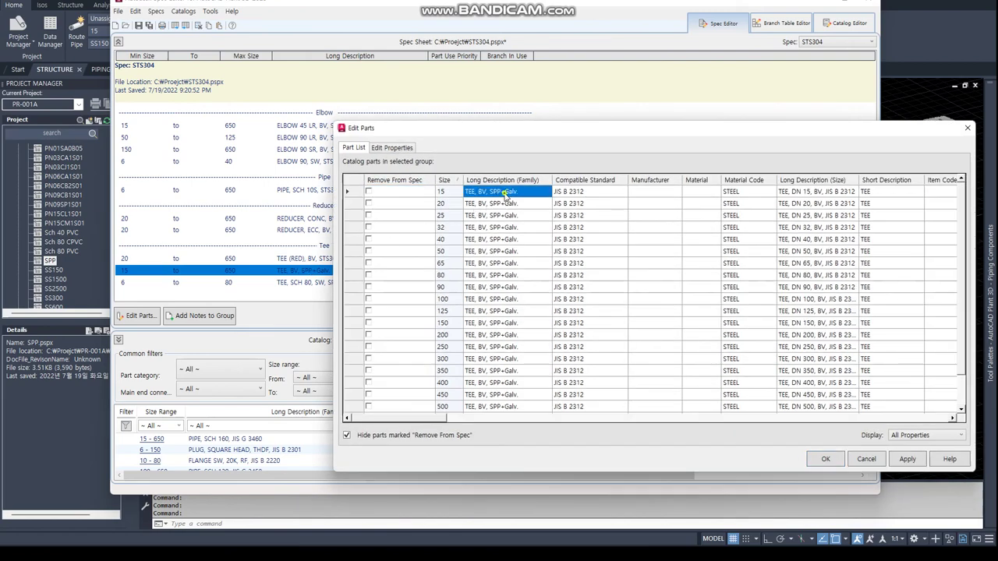
pyautogui.click(504, 194)
pyautogui.doubleClick(504, 192)
pyautogui.write('STS304')
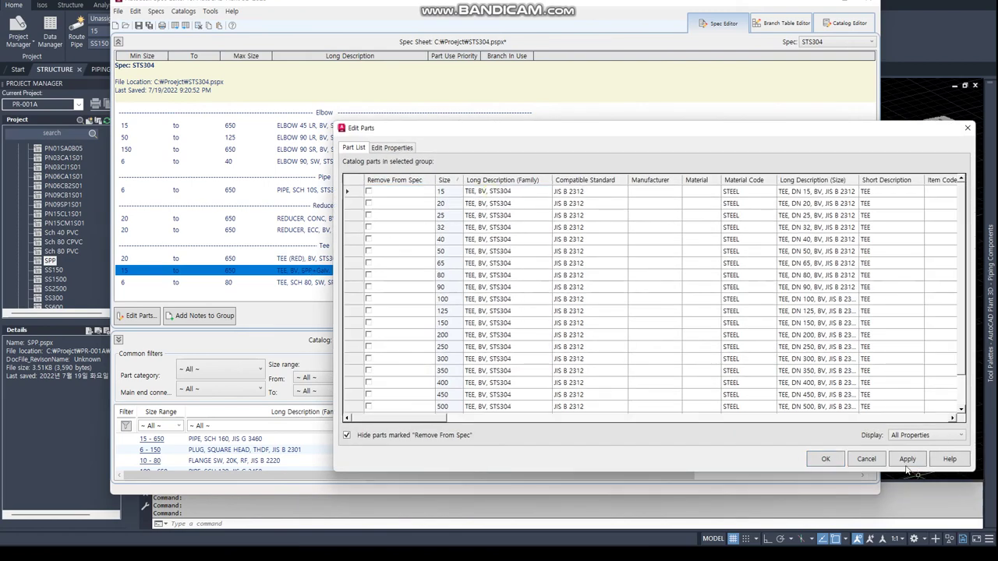
pyautogui.click(825, 459)
# Change the TEE, SCH 80, SW description to STS304 and save the STS304 spec.
pyautogui.doubleClick(332, 286)
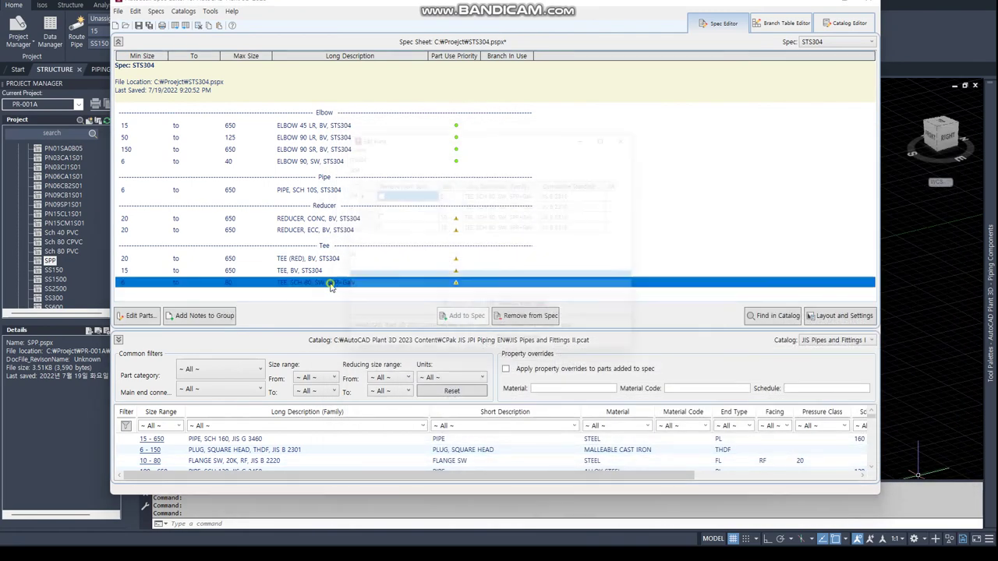
pyautogui.click(525, 195)
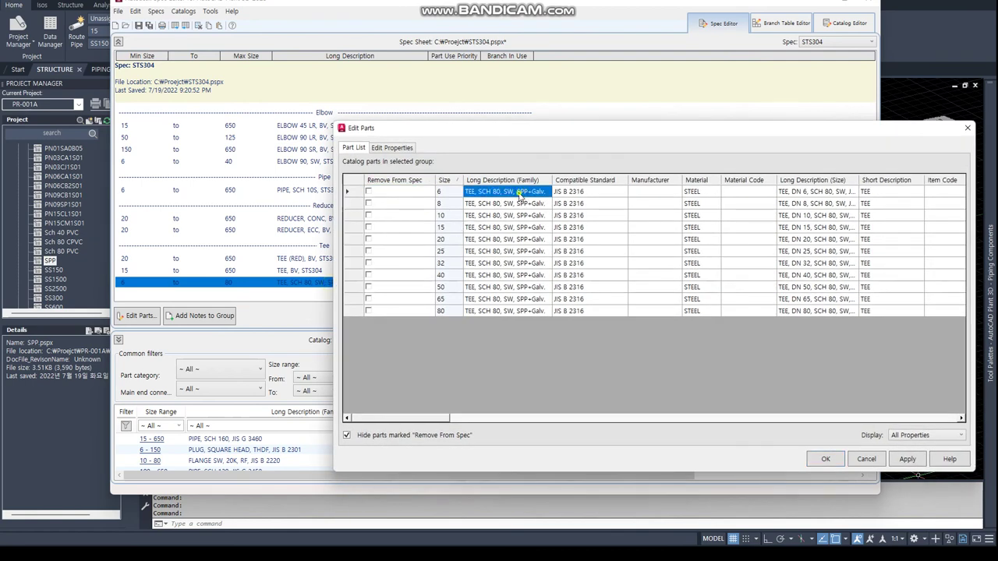
pyautogui.click(519, 193)
pyautogui.doubleClick(519, 192)
pyautogui.write('STS304')
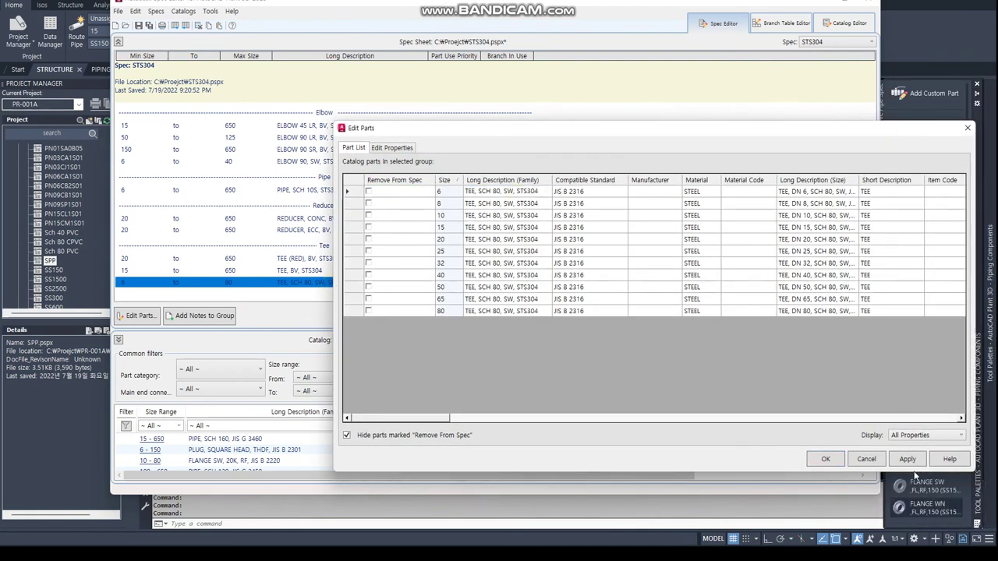
pyautogui.click(908, 460)
pyautogui.click(825, 460)
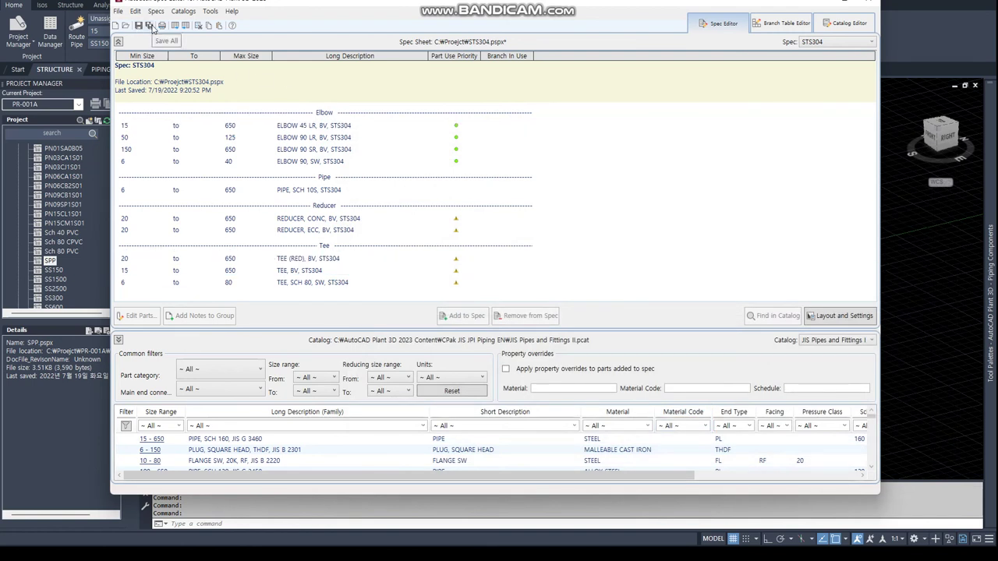
pyautogui.click(150, 25)
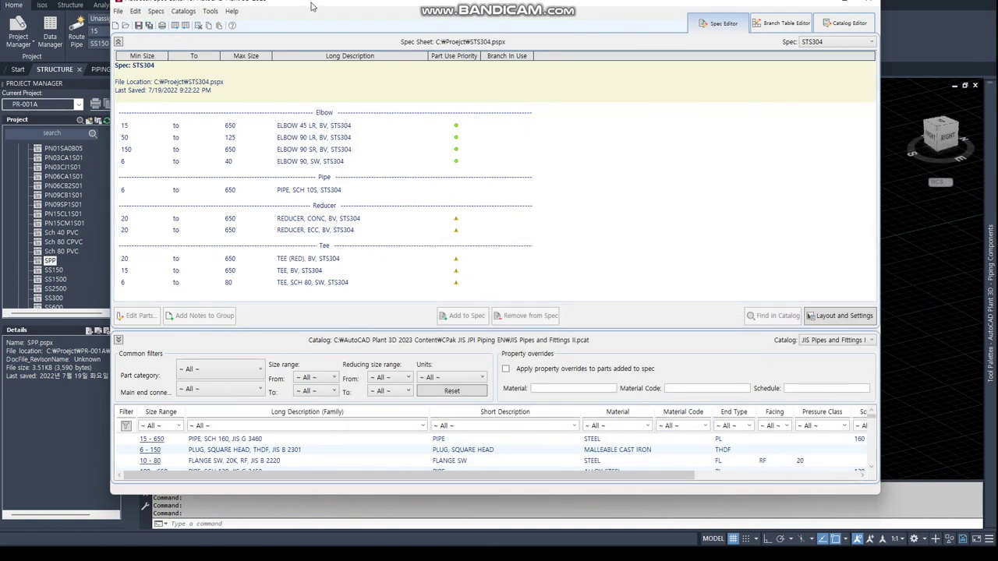
pyautogui.moveTo(311, 7); pyautogui.dragTo(269, 54)
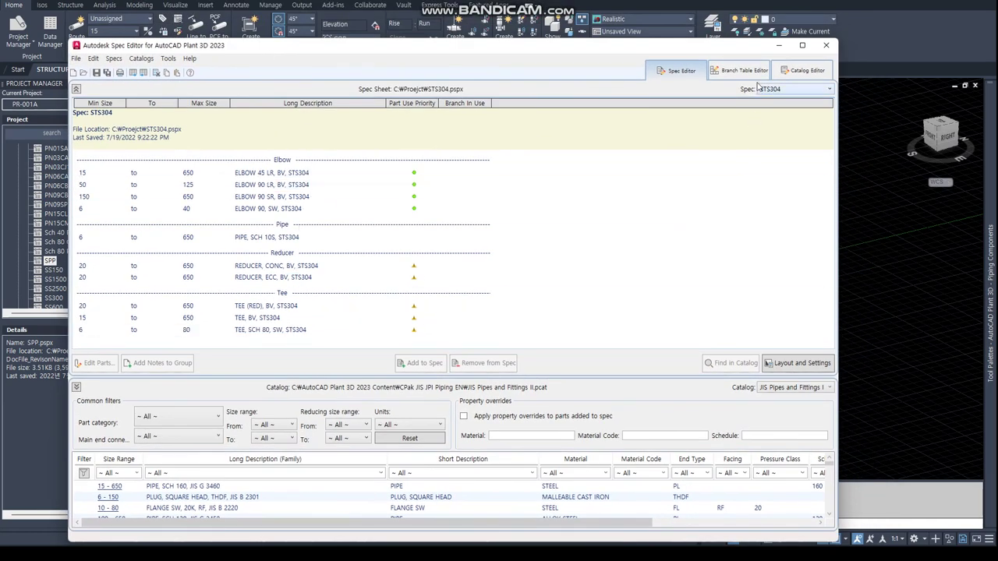
# Close the Spec Editor and start Copy Specs to Project on Pipe Specs.
pyautogui.click(827, 45)
pyautogui.click(64, 223)
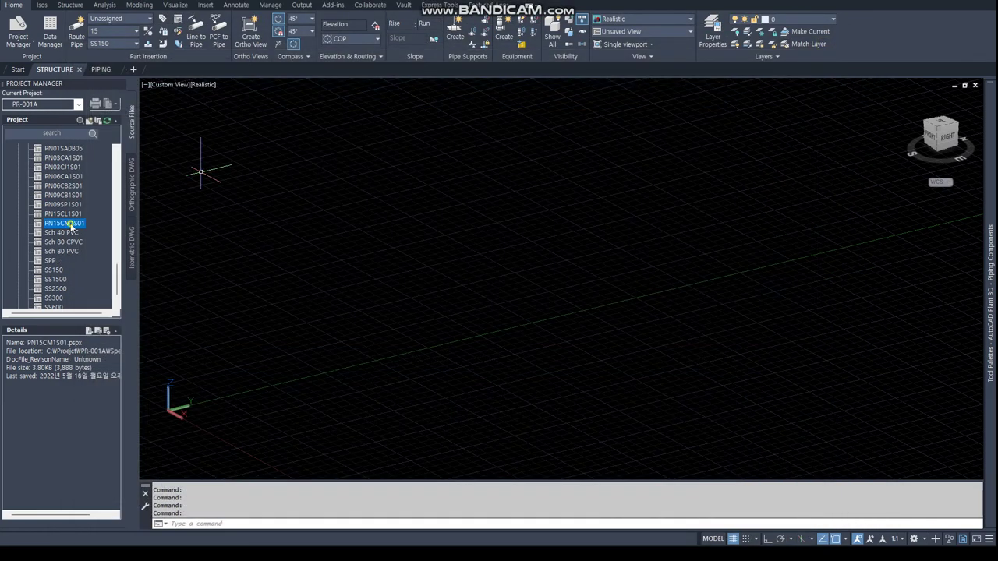
pyautogui.scroll(5, 71, 204)
pyautogui.scroll(5, 71, 203)
pyautogui.scroll(5, 73, 201)
pyautogui.scroll(5, 73, 200)
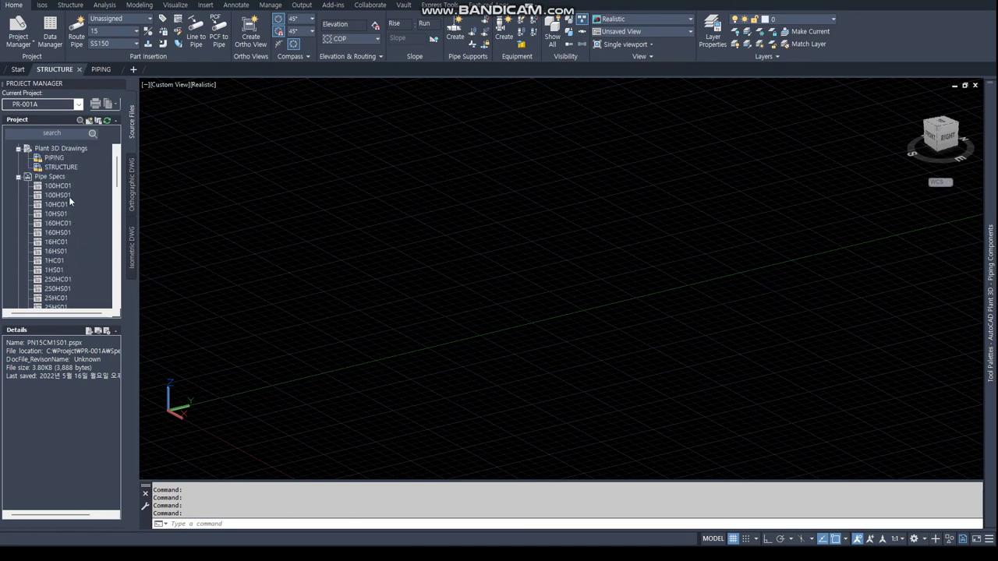
pyautogui.click(50, 177)
pyautogui.rightClick(55, 179)
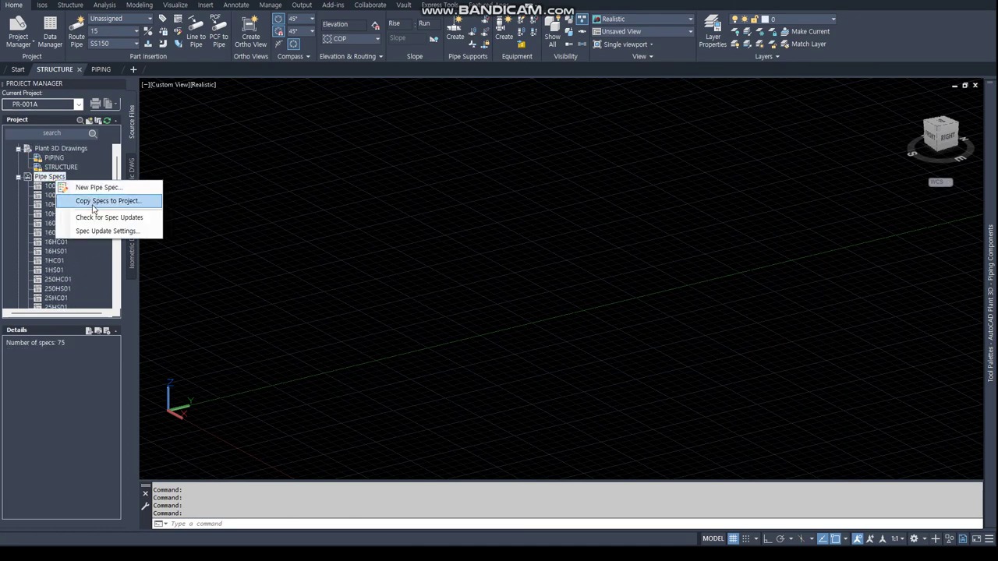
pyautogui.click(92, 201)
# Copy STS304.pspx and SPP+Galv.pspx into the project and select both new specs.
pyautogui.click(459, 209)
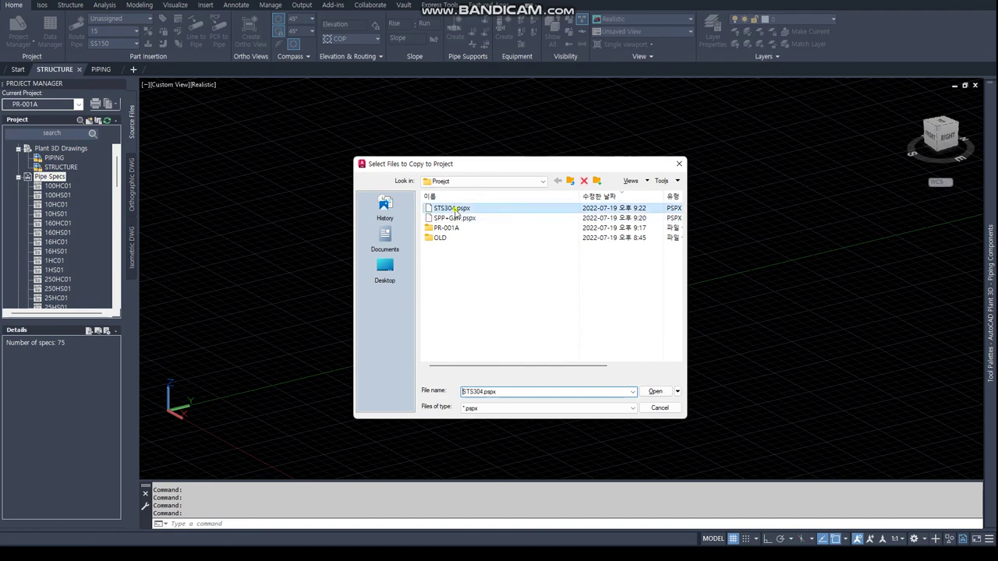
pyautogui.keyDown('ctrl'); pyautogui.click(460, 218); pyautogui.keyUp('ctrl')
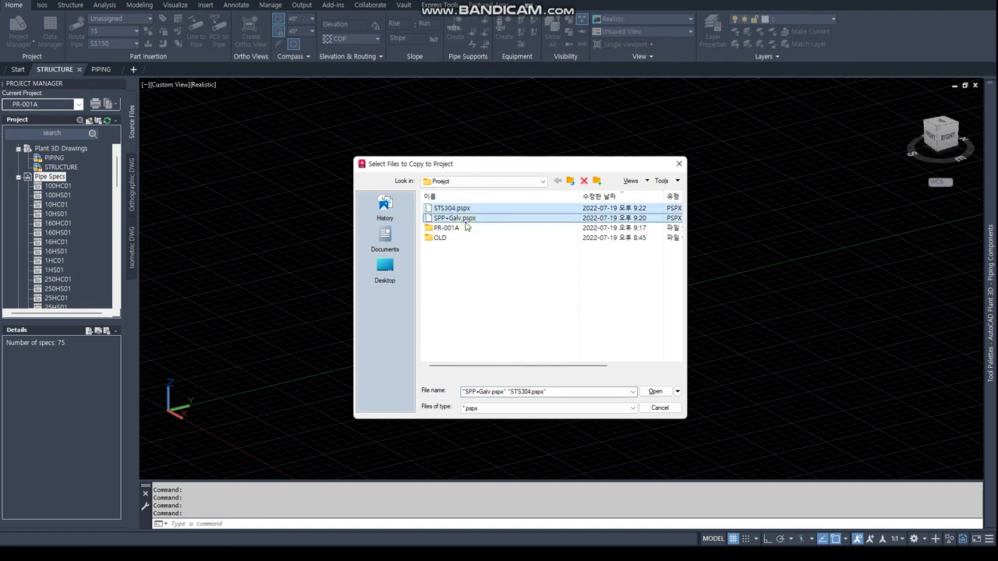
pyautogui.click(655, 391)
pyautogui.moveTo(116, 177); pyautogui.dragTo(117, 301)
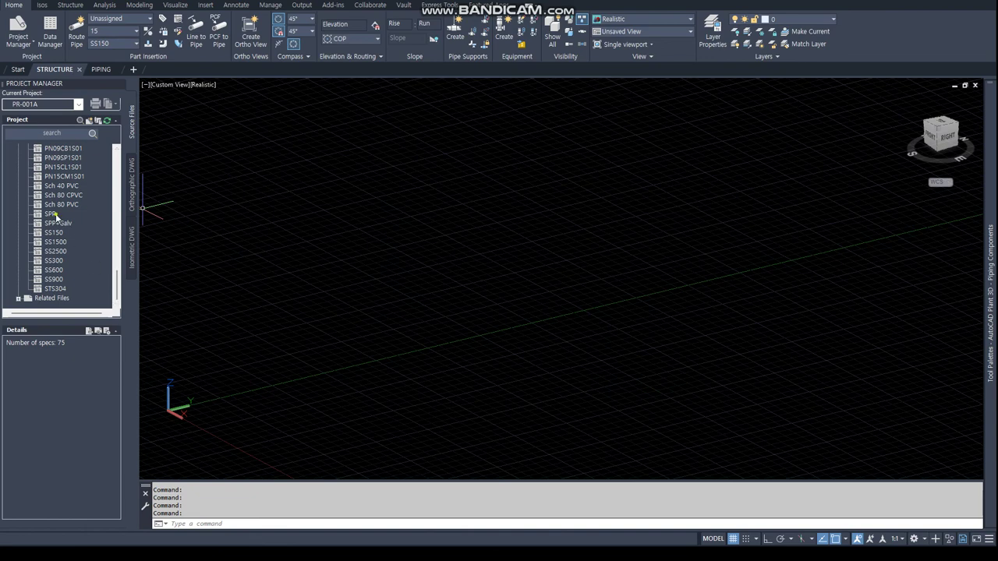
pyautogui.click(50, 214)
pyautogui.keyDown('ctrl'); pyautogui.click(59, 224); pyautogui.keyUp('ctrl')
pyautogui.keyDown('ctrl'); pyautogui.click(53, 290); pyautogui.keyUp('ctrl')
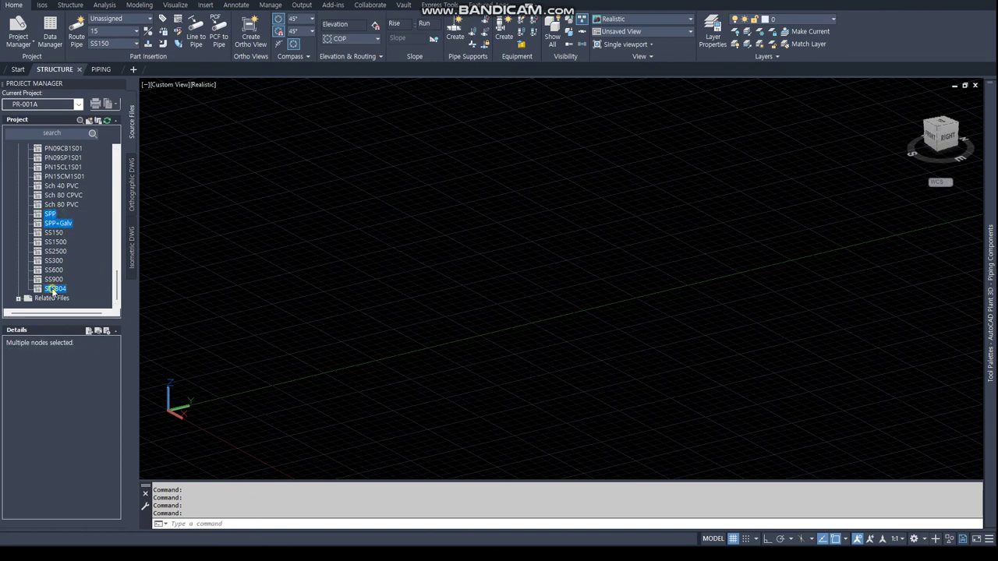